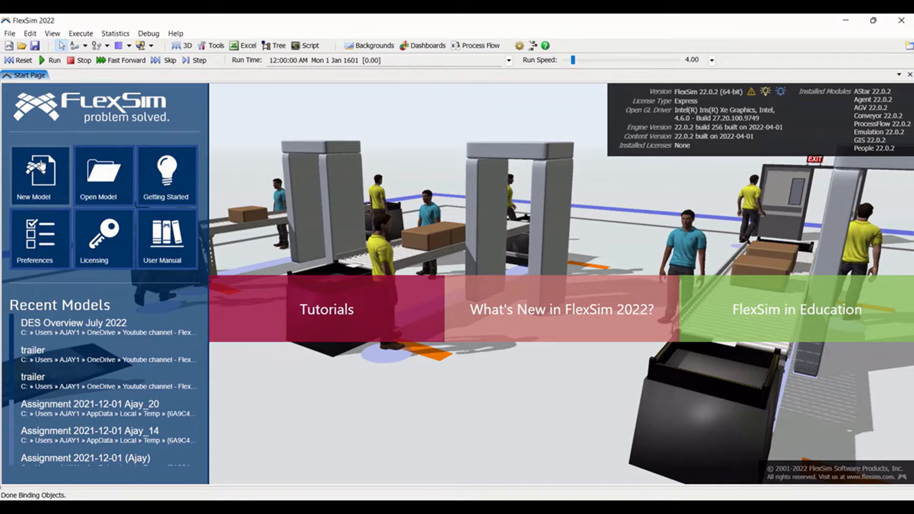
- Create a new model with its time units set to Minutes
{"action": "left_click", "coordinate": [41, 167]}
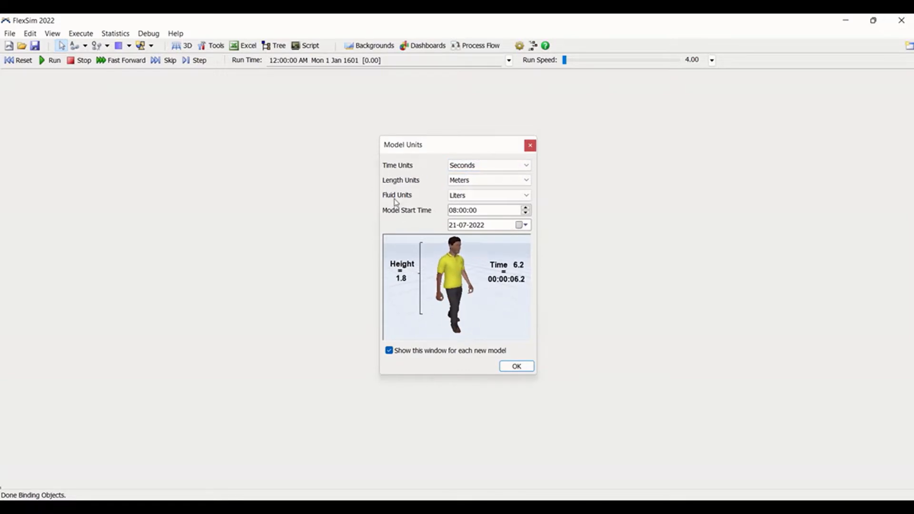
{"action": "left_click", "coordinate": [485, 166]}
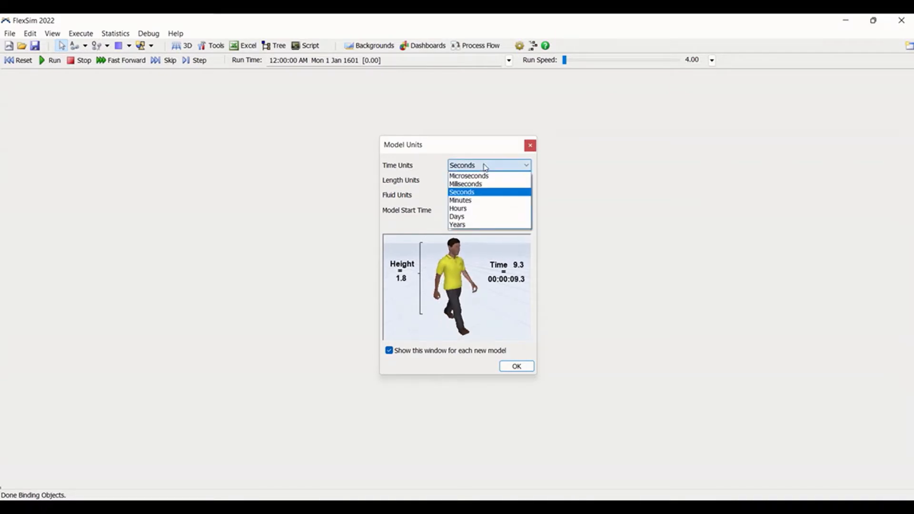
{"action": "left_click", "coordinate": [467, 201]}
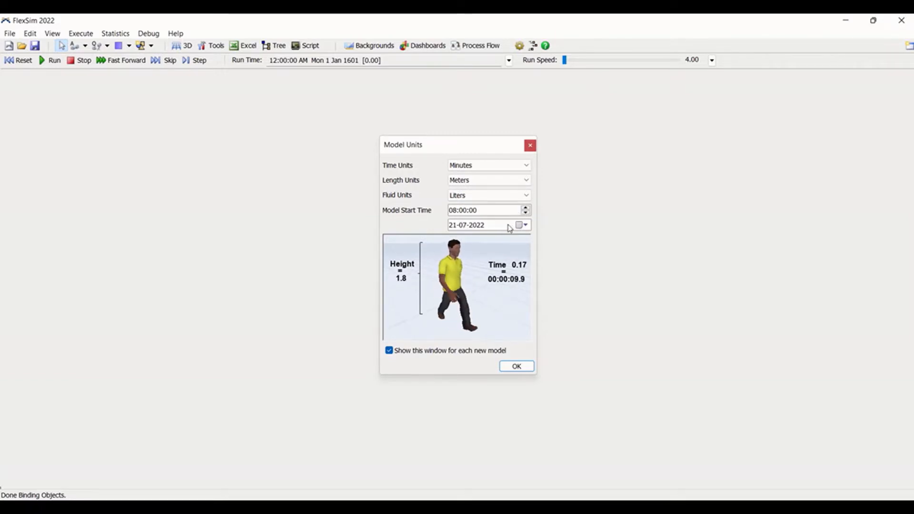
{"action": "left_click", "coordinate": [517, 367]}
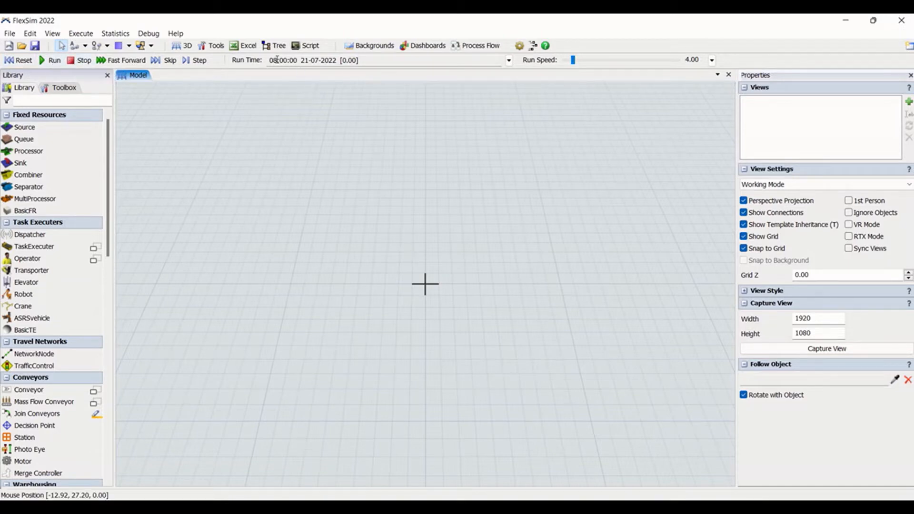
- Examine the run time settings and browse the object categories in the library
{"action": "left_click", "coordinate": [509, 60]}
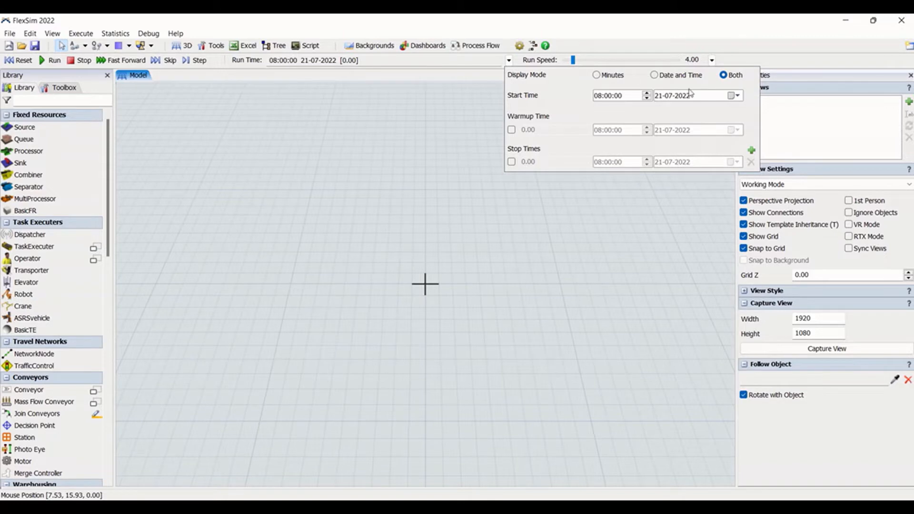
{"action": "left_click", "coordinate": [412, 139]}
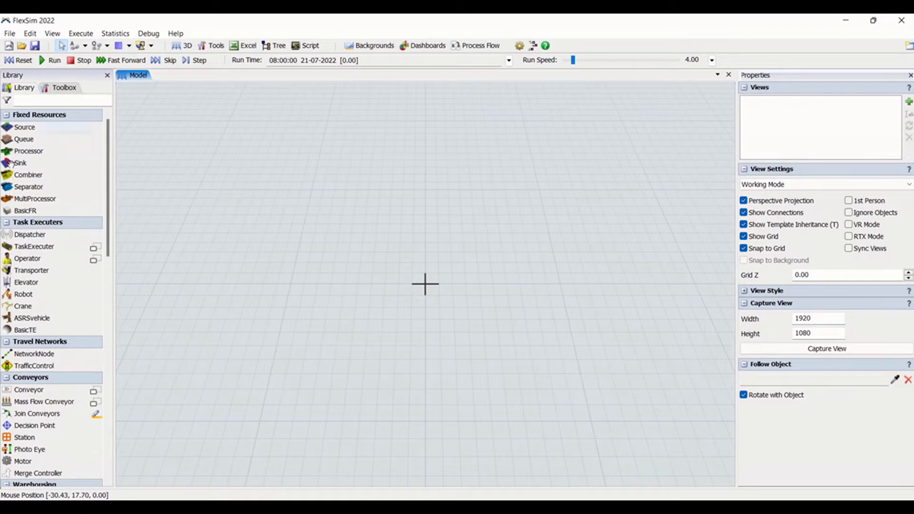
{"action": "scroll", "coordinate": [41, 410], "scroll_direction": "down", "scroll_amount": 3}
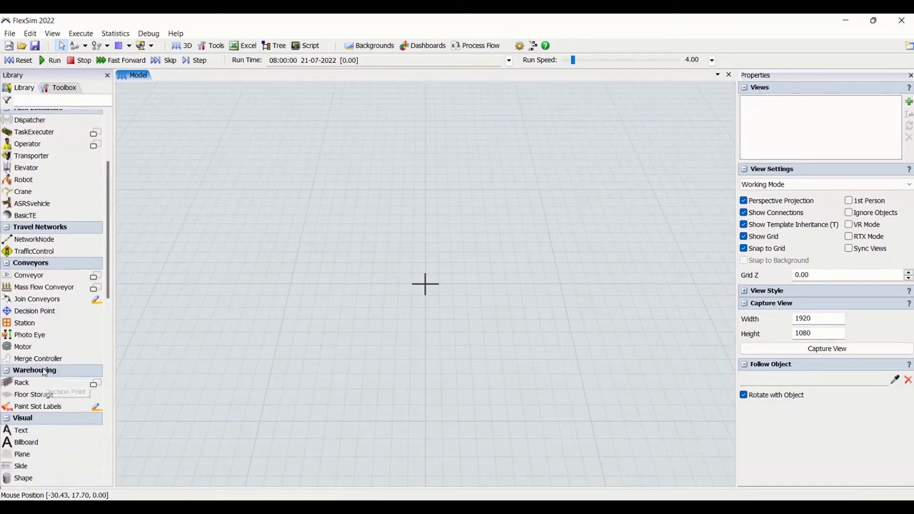
{"action": "scroll", "coordinate": [43, 371], "scroll_direction": "down", "scroll_amount": 12}
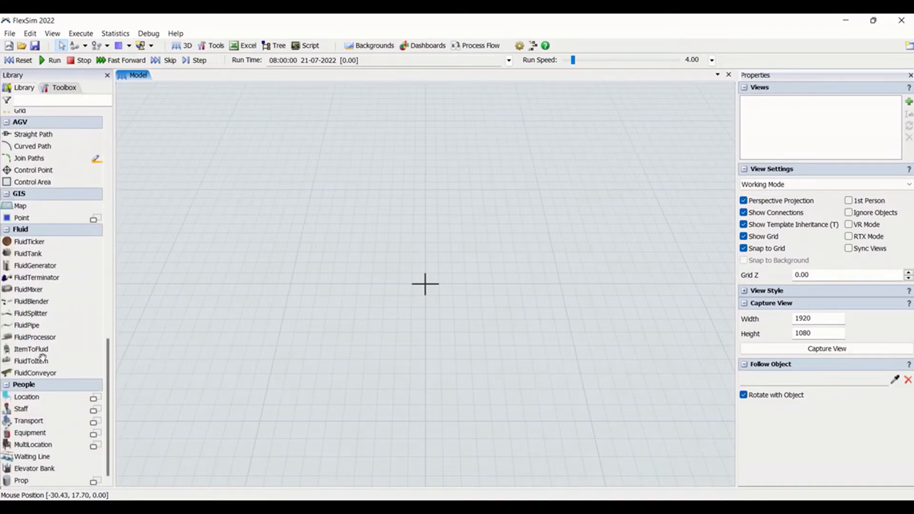
{"action": "scroll", "coordinate": [43, 358], "scroll_direction": "up", "scroll_amount": 15}
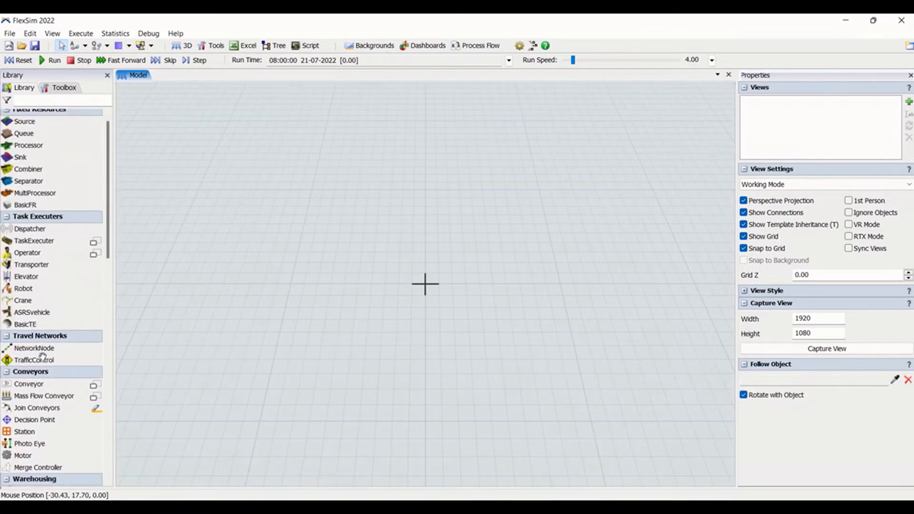
{"action": "scroll", "coordinate": [43, 356], "scroll_direction": "up", "scroll_amount": 1}
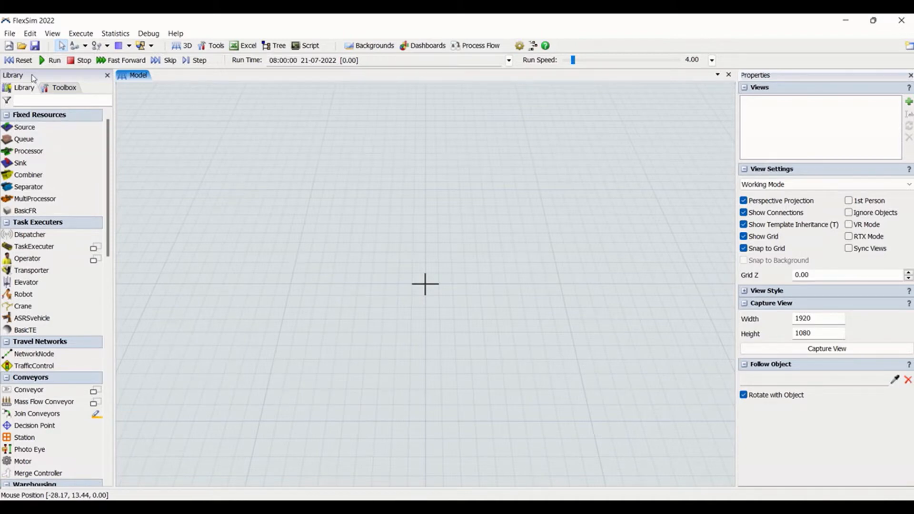
- Review the modeling tools in the toolbox and the types that can be added to it
{"action": "left_click", "coordinate": [64, 88]}
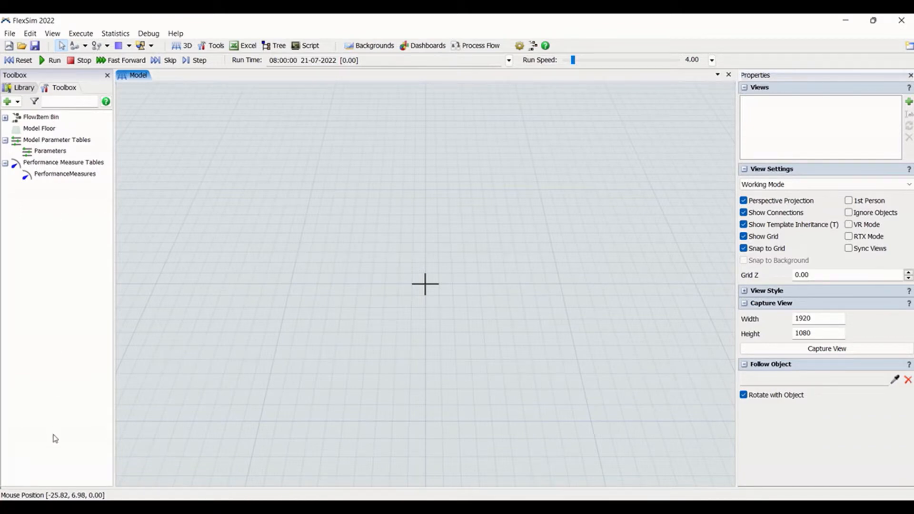
{"action": "left_click", "coordinate": [17, 102]}
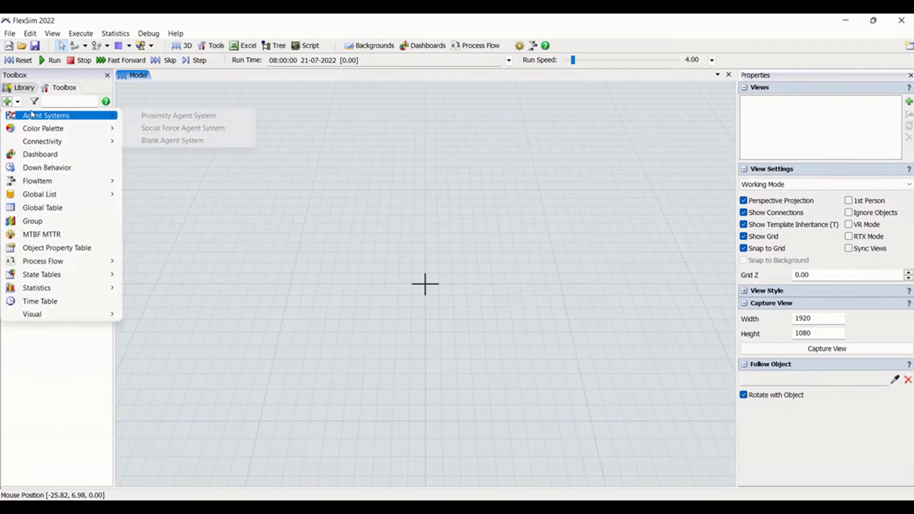
{"action": "mouse_move", "coordinate": [65, 134]}
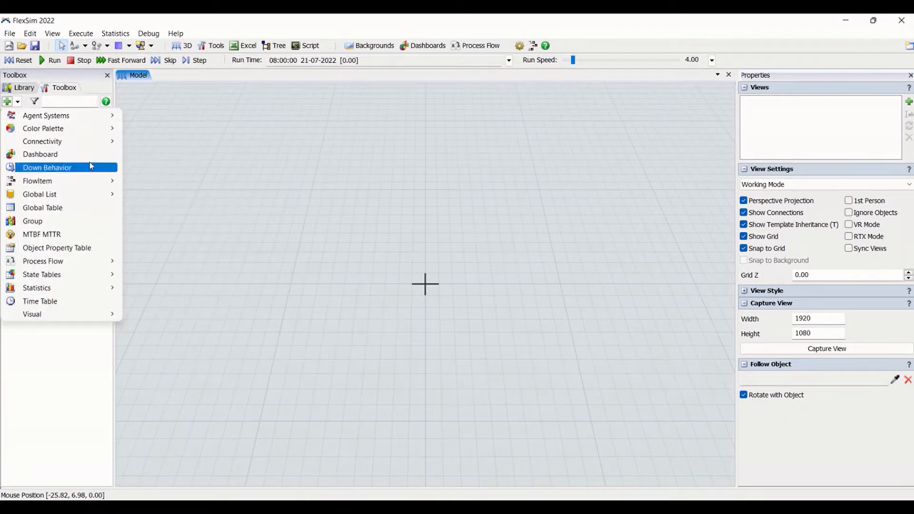
{"action": "left_click", "coordinate": [172, 139]}
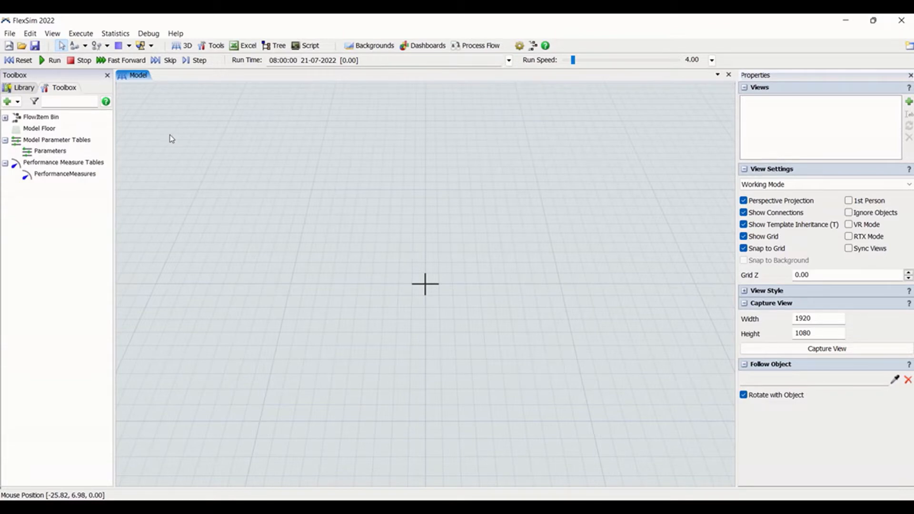
- Add a Source from the fixed resources to the model floor at about X -19.5, Y 12.5
{"action": "left_click", "coordinate": [17, 89]}
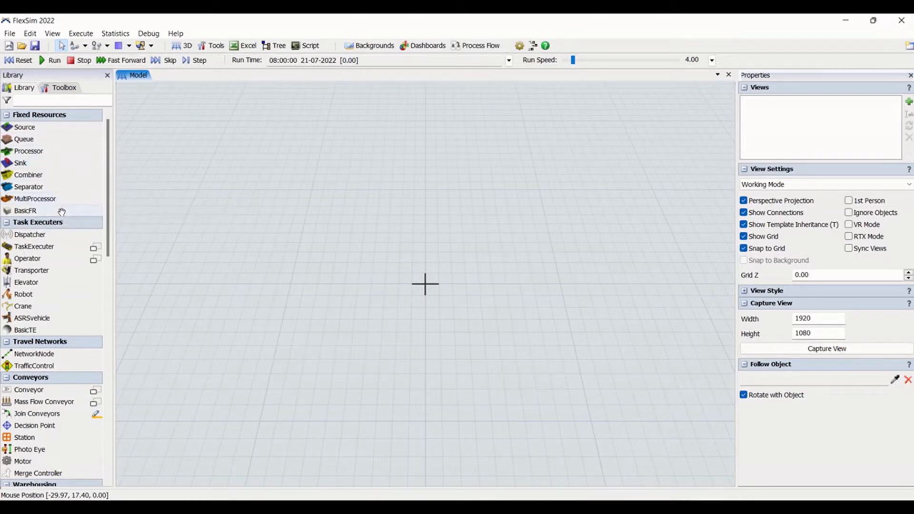
{"action": "left_click", "coordinate": [54, 129]}
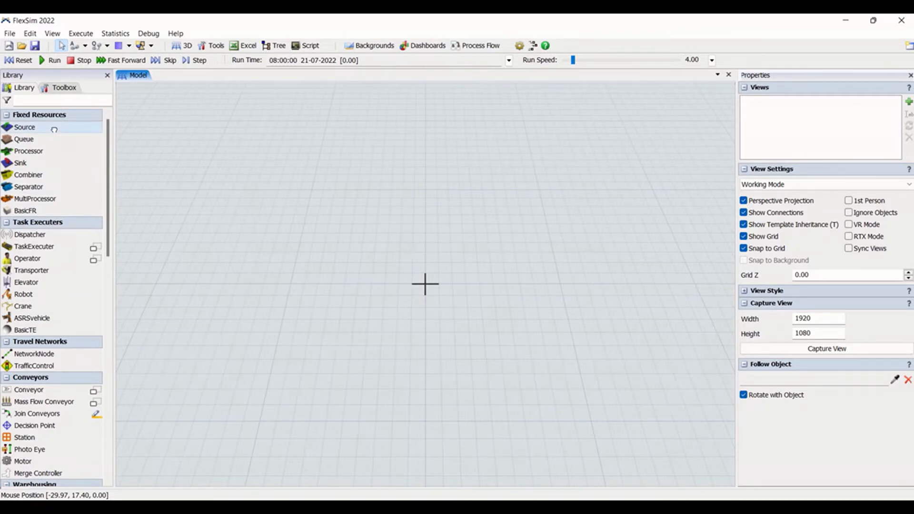
{"action": "left_click", "coordinate": [206, 168]}
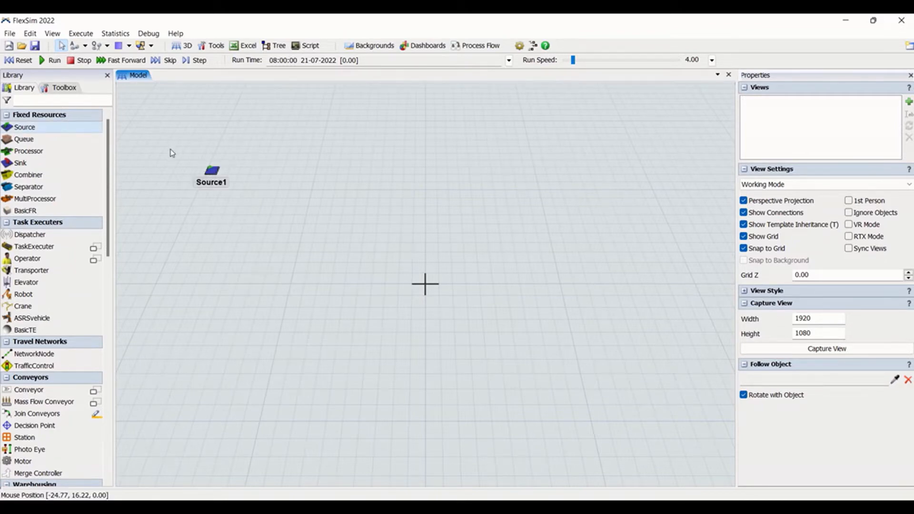
{"action": "scroll", "coordinate": [181, 165], "scroll_direction": "up", "scroll_amount": 2}
{"action": "scroll", "coordinate": [186, 168], "scroll_direction": "up", "scroll_amount": 2}
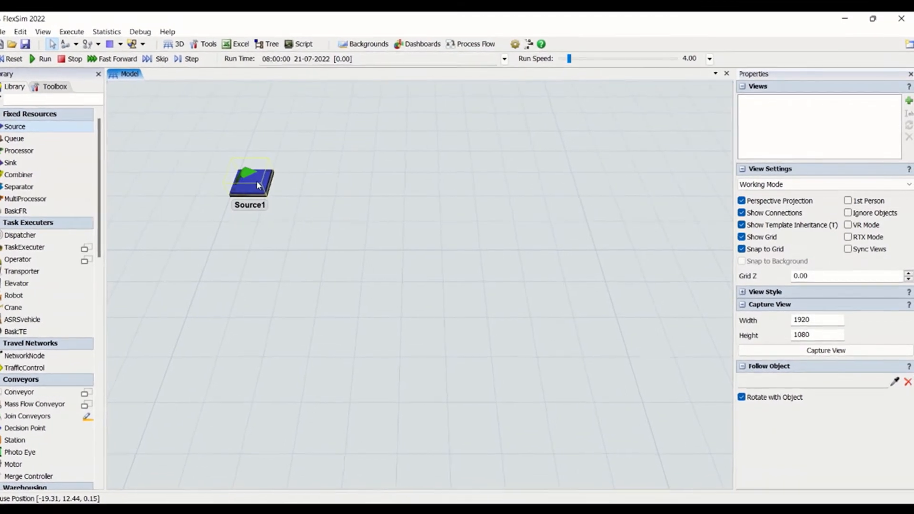
- Rename the Source object as Generator
{"action": "left_click", "coordinate": [197, 184]}
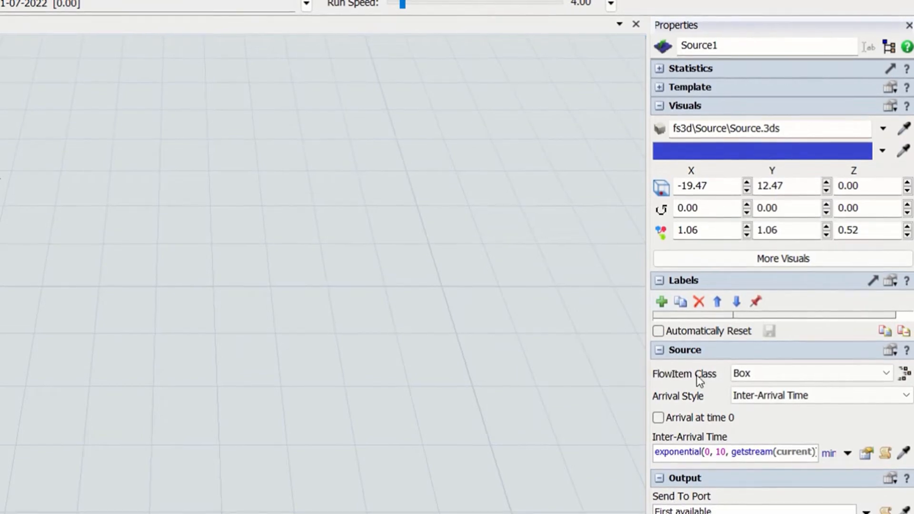
{"action": "left_click", "coordinate": [735, 48]}
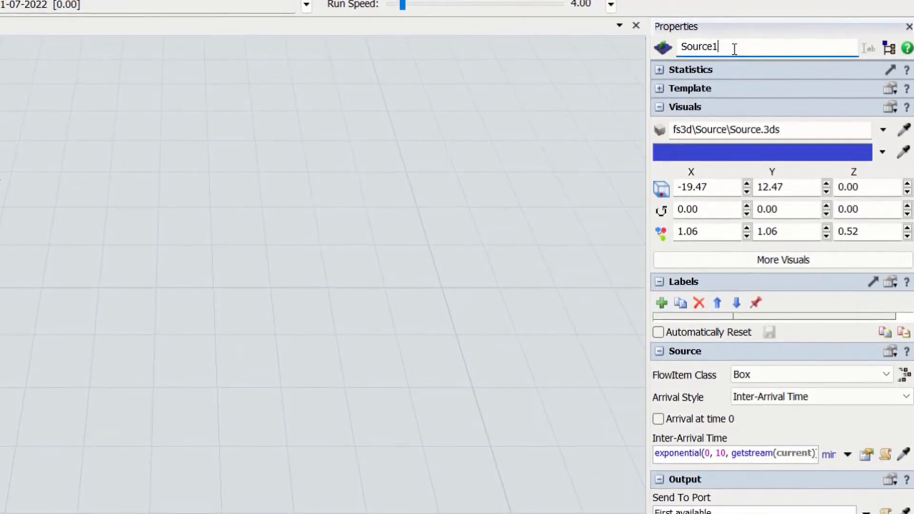
{"action": "double_click", "coordinate": [735, 47]}
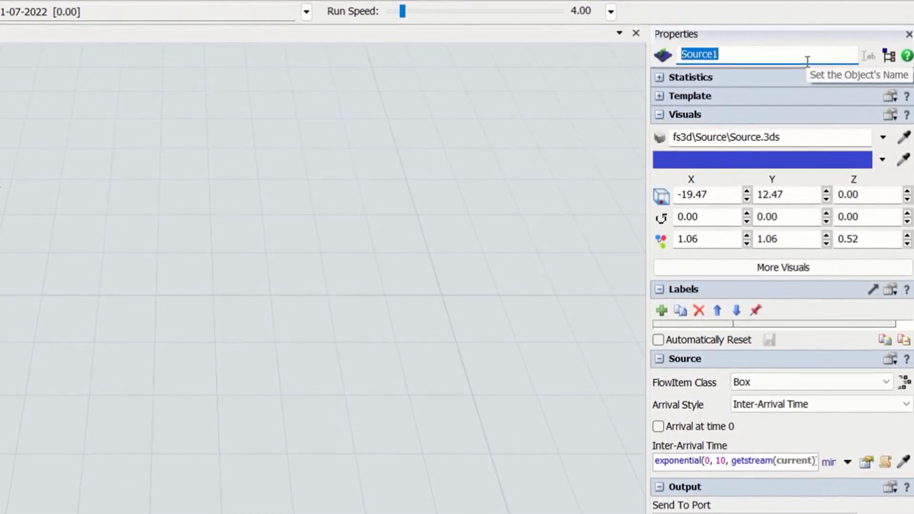
{"action": "type", "text": "genrator"}
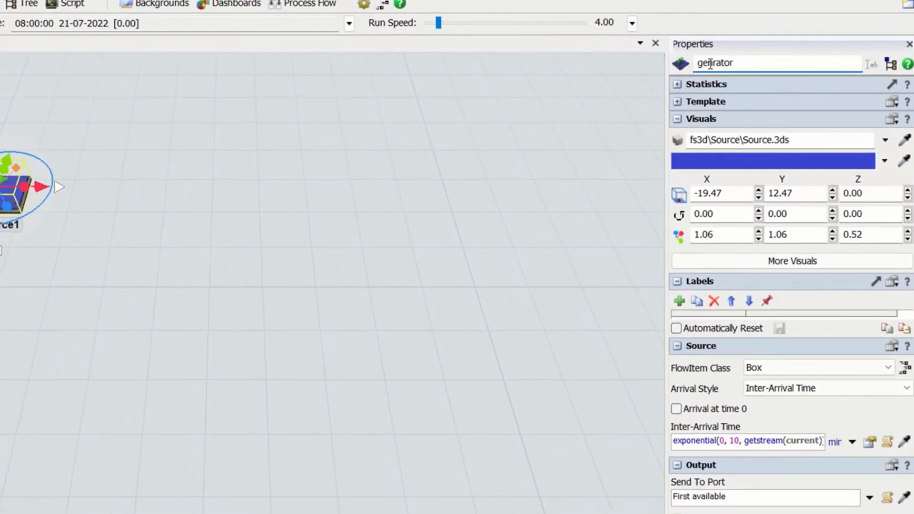
{"action": "left_click", "coordinate": [711, 64]}
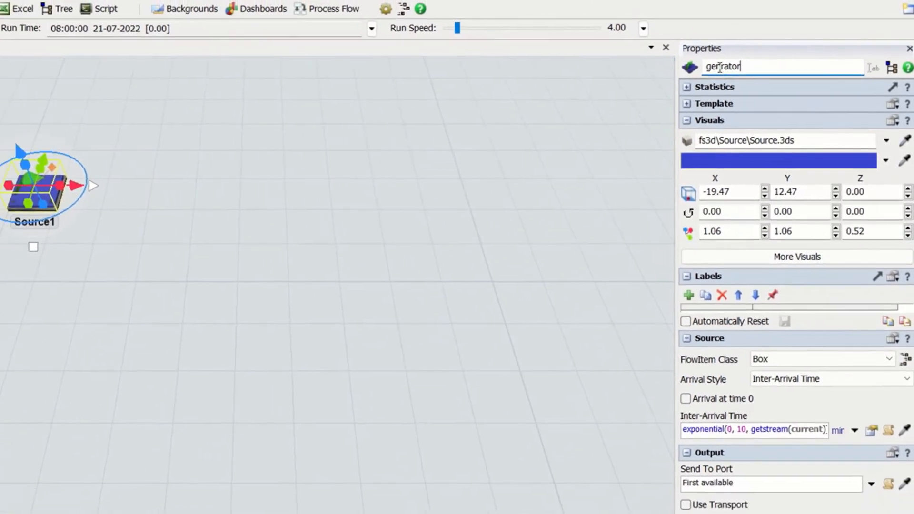
{"action": "type", "text": "e"}
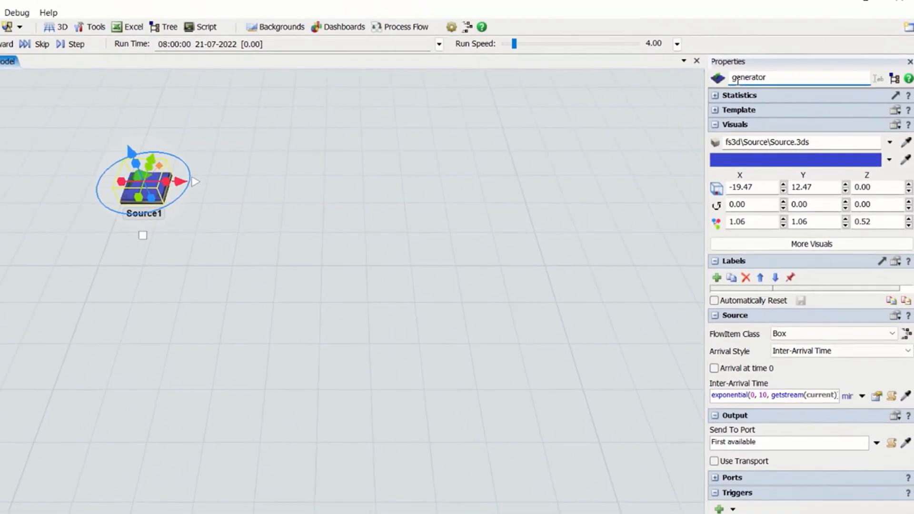
{"action": "left_click", "coordinate": [737, 80]}
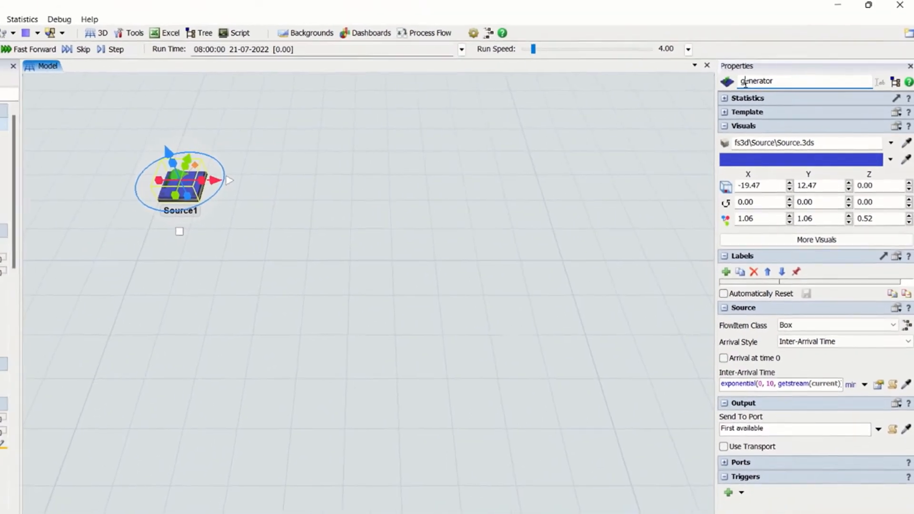
{"action": "key", "text": "BackSpace"}
{"action": "type", "text": "G"}
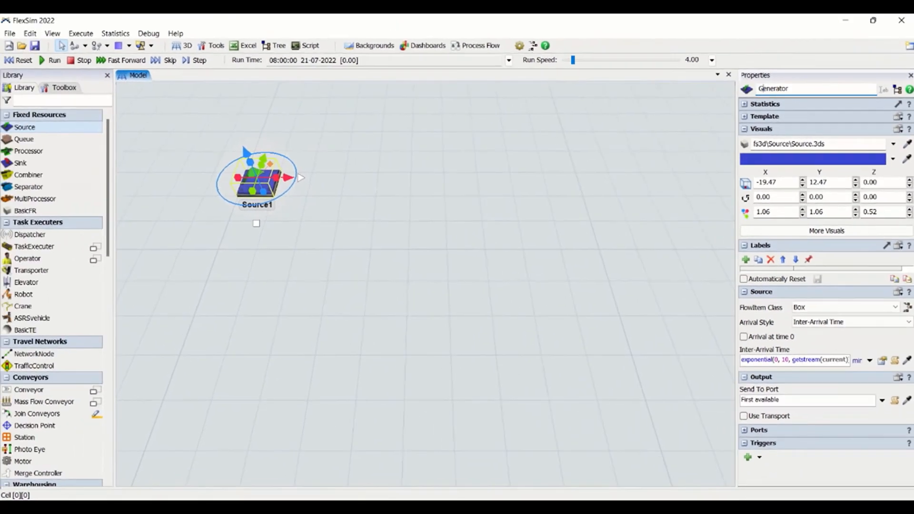
{"action": "left_click", "coordinate": [604, 163]}
- Examine the statistics and template properties of the Generator
{"action": "left_click", "coordinate": [275, 179]}
{"action": "left_click", "coordinate": [275, 178]}
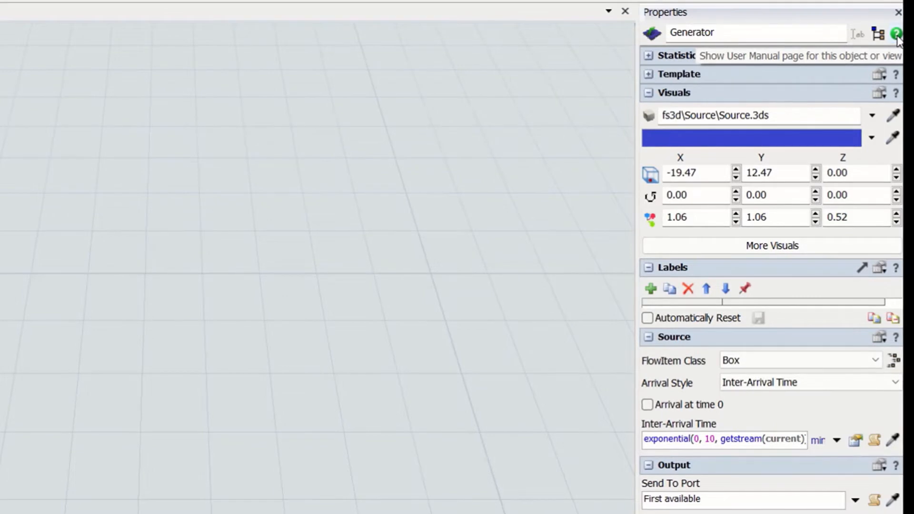
{"action": "left_click", "coordinate": [649, 56]}
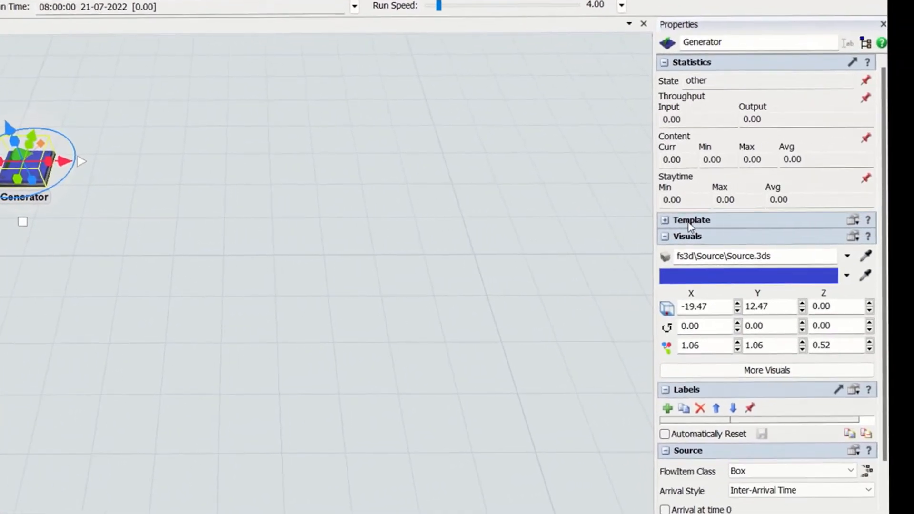
{"action": "left_click", "coordinate": [646, 219]}
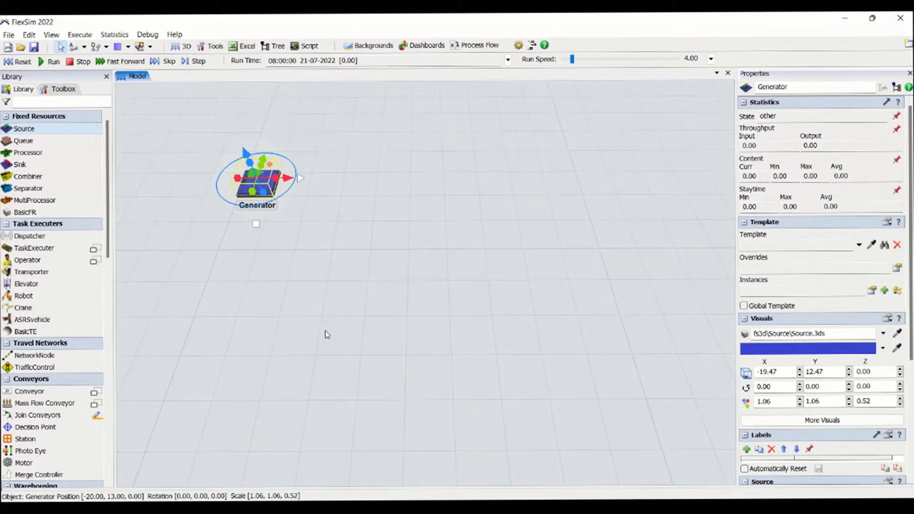
{"action": "left_click", "coordinate": [746, 222]}
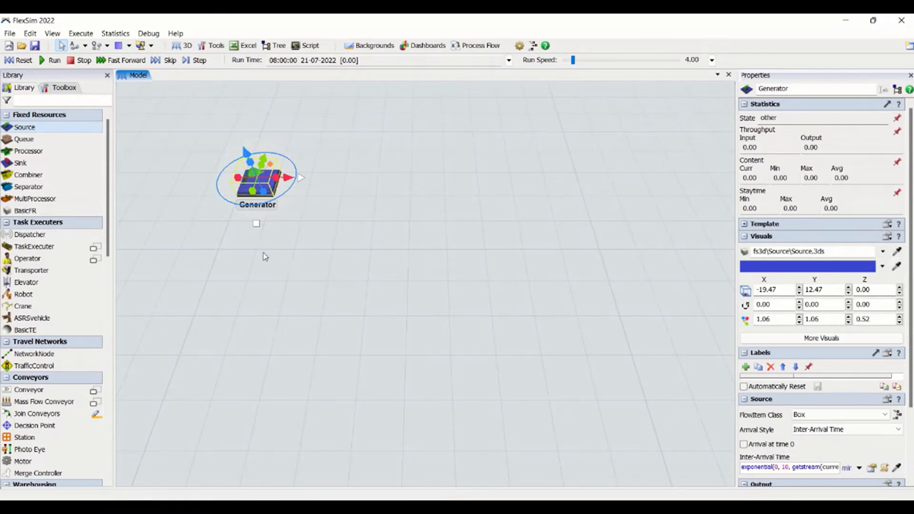
- Review the available 3D shapes for the Generator without choosing a different one
{"action": "left_click", "coordinate": [332, 204]}
{"action": "left_click", "coordinate": [255, 184]}
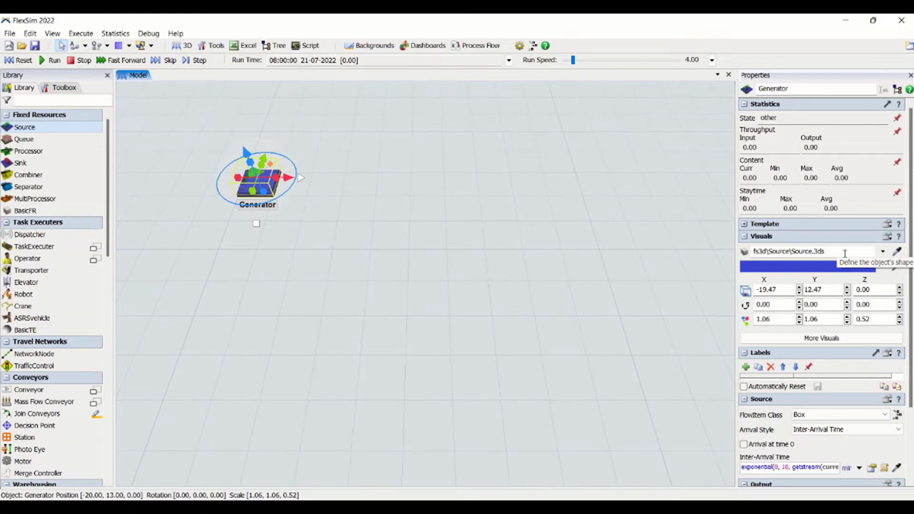
{"action": "left_click", "coordinate": [883, 252]}
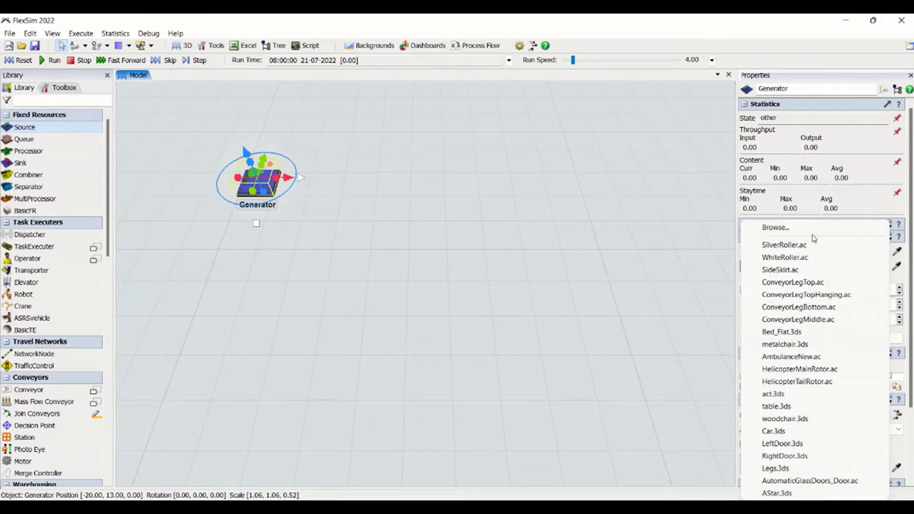
{"action": "left_click", "coordinate": [627, 254]}
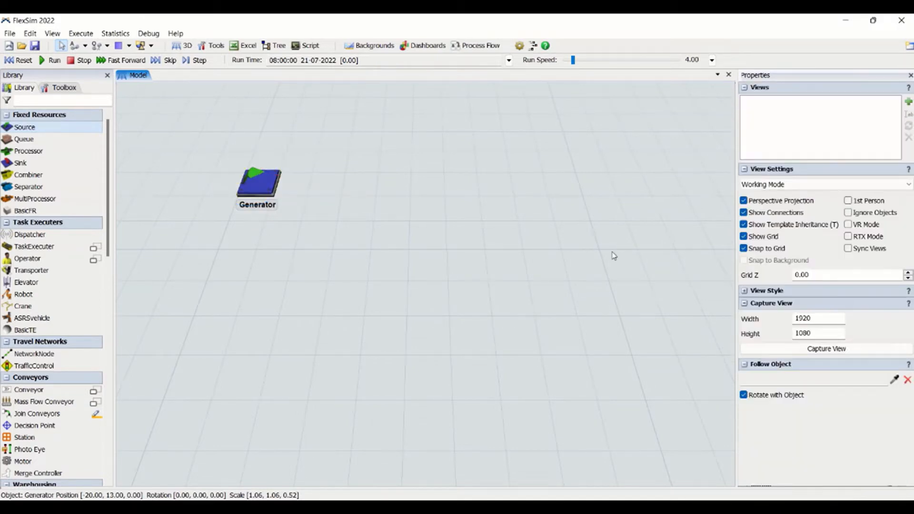
- Change the Generator's color to red
{"action": "left_click", "coordinate": [227, 189]}
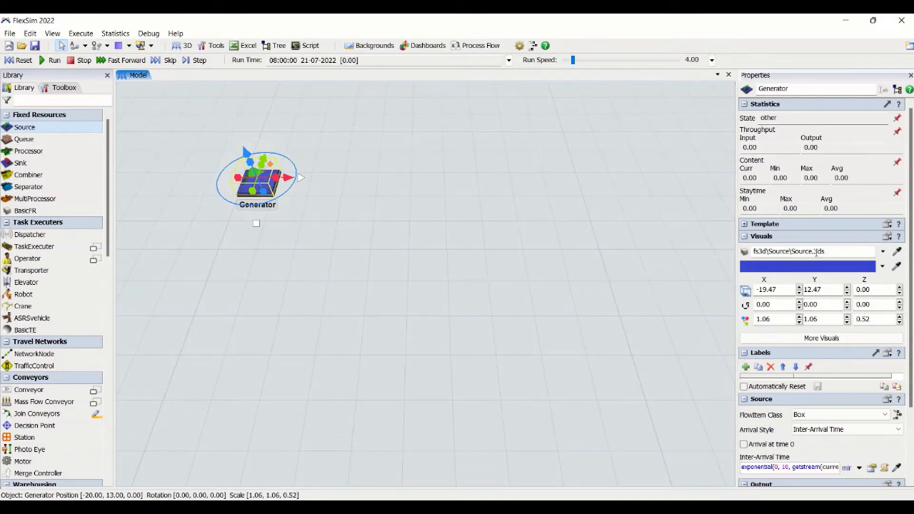
{"action": "left_click", "coordinate": [882, 266]}
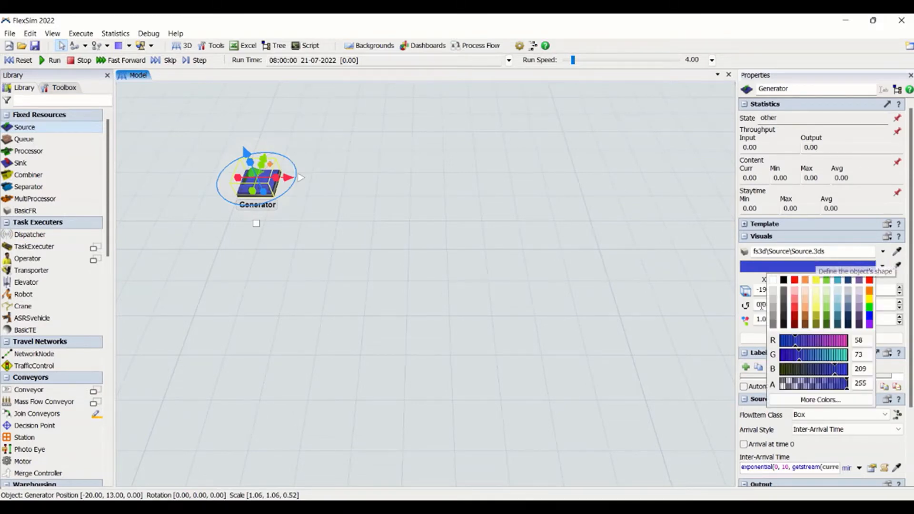
{"action": "left_click", "coordinate": [795, 280]}
{"action": "left_click", "coordinate": [267, 227]}
{"action": "left_click", "coordinate": [262, 192]}
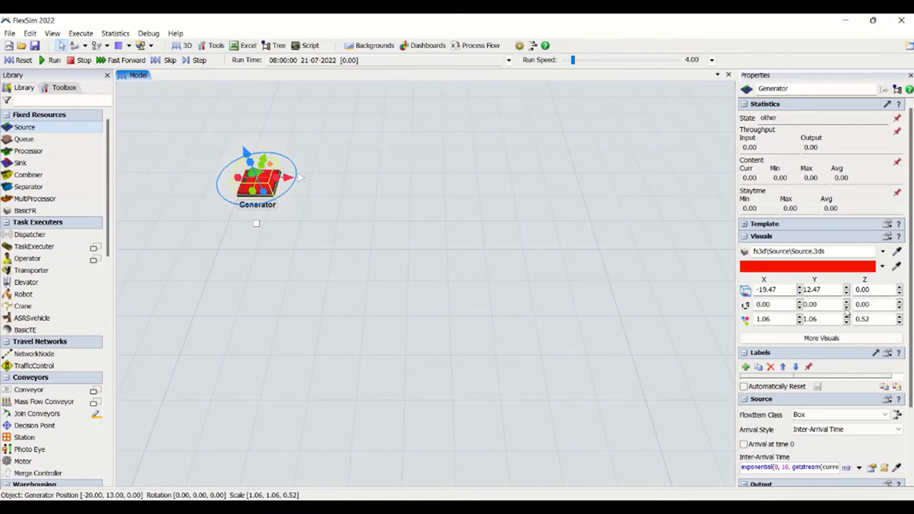
- Examine the Generator's size values and its additional visual settings without changing them
{"action": "left_click_drag", "start_coordinate": [757, 319], "coordinate": [793, 320]}
{"action": "left_click", "coordinate": [812, 319]}
{"action": "left_click", "coordinate": [877, 319]}
{"action": "left_click", "coordinate": [836, 338]}
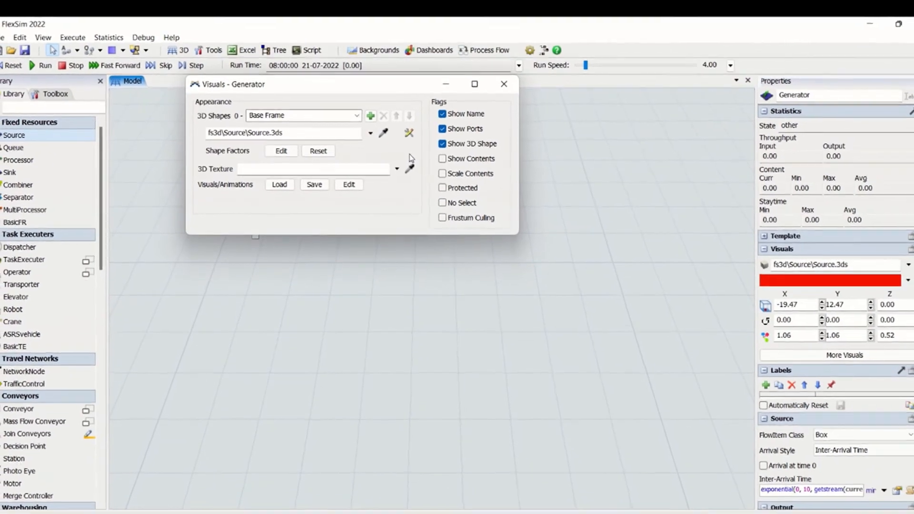
{"action": "left_click", "coordinate": [499, 81]}
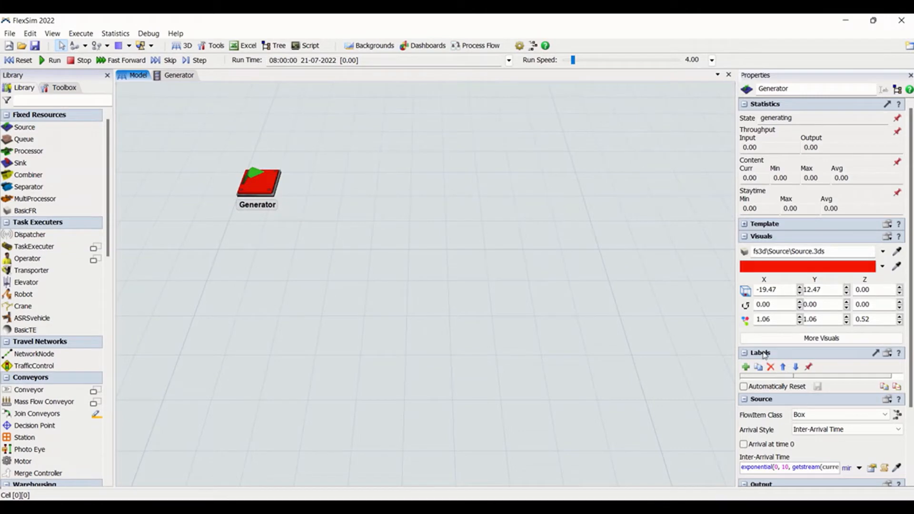
- Add a number label named Output to the Generator
{"action": "left_click", "coordinate": [745, 367]}
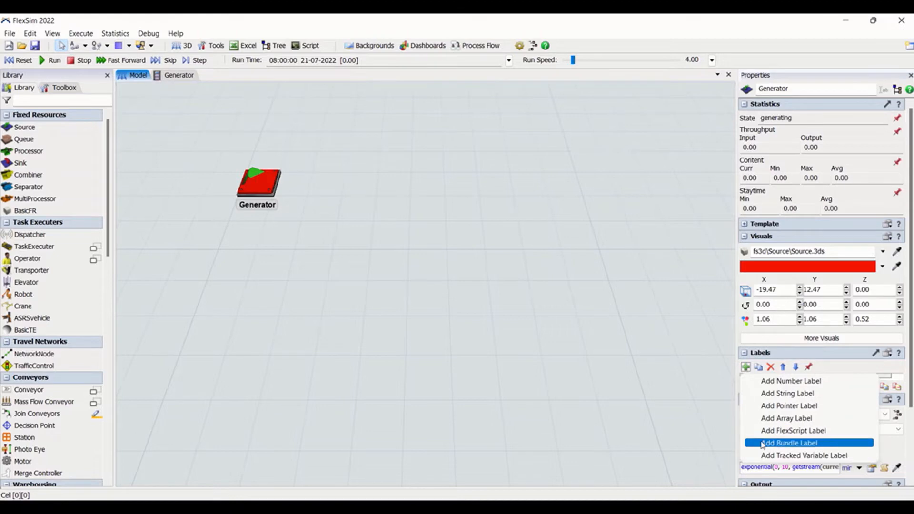
{"action": "left_click", "coordinate": [763, 382]}
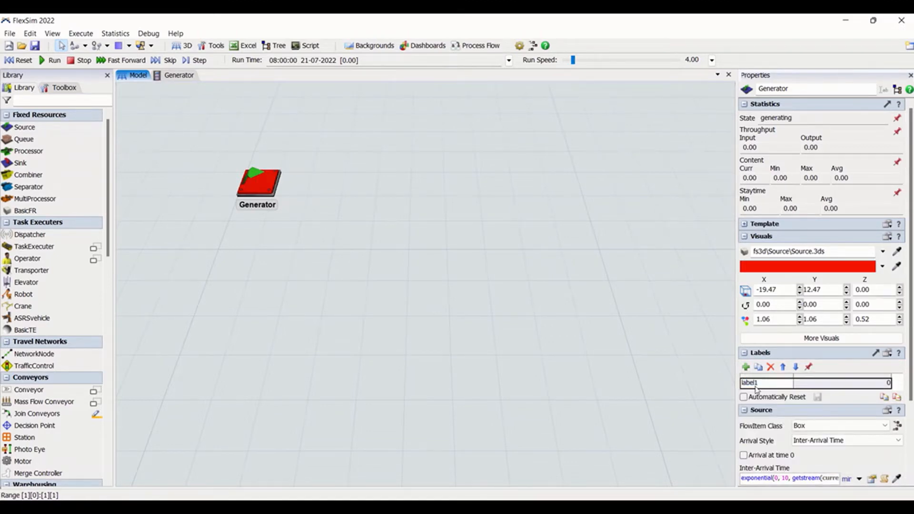
{"action": "double_click", "coordinate": [757, 384]}
{"action": "type", "text": "Output"}
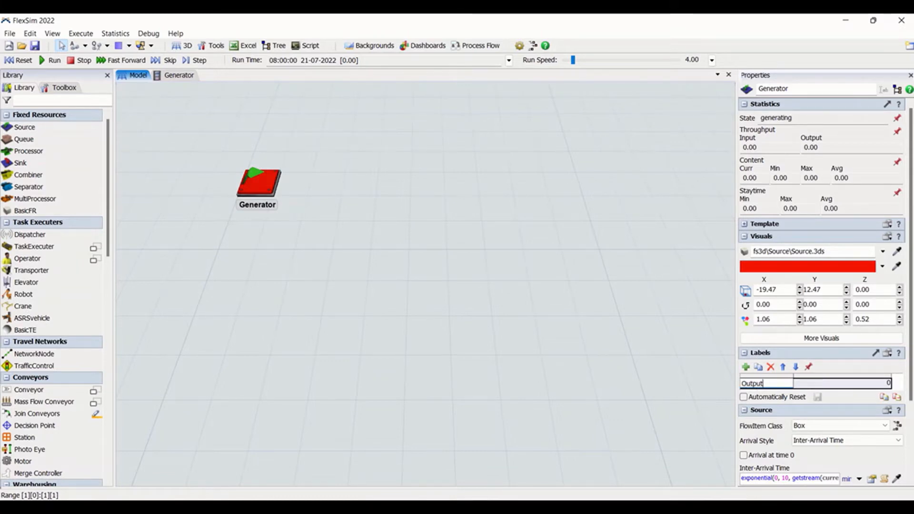
{"action": "left_click", "coordinate": [816, 387]}
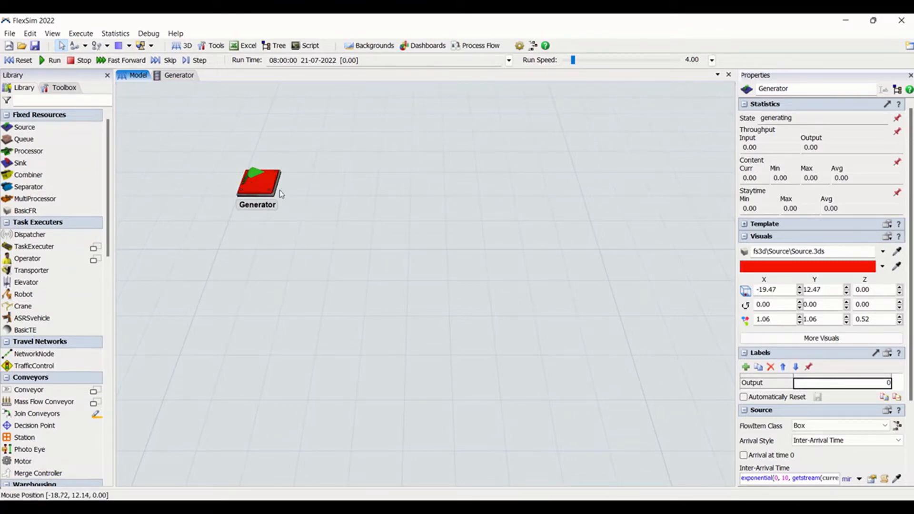
- Turn on automatic label reset for the Generator
{"action": "left_click", "coordinate": [249, 185]}
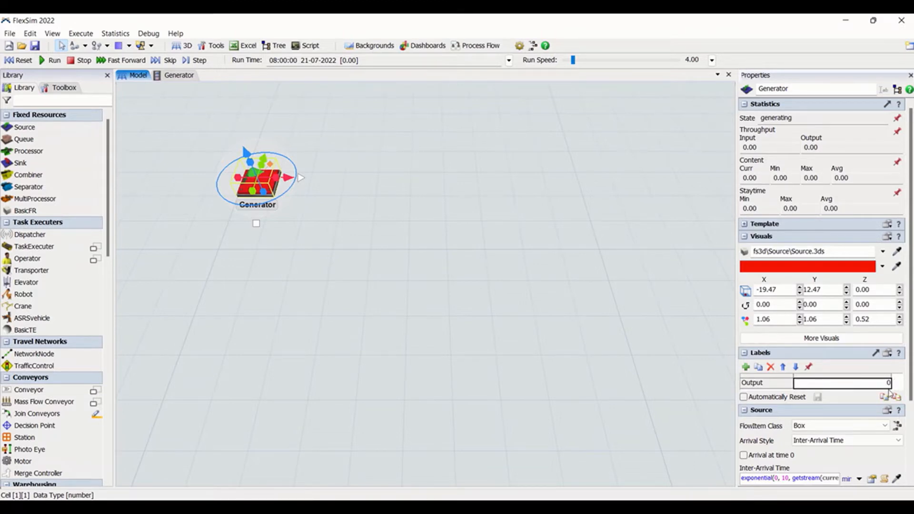
{"action": "left_click", "coordinate": [744, 397]}
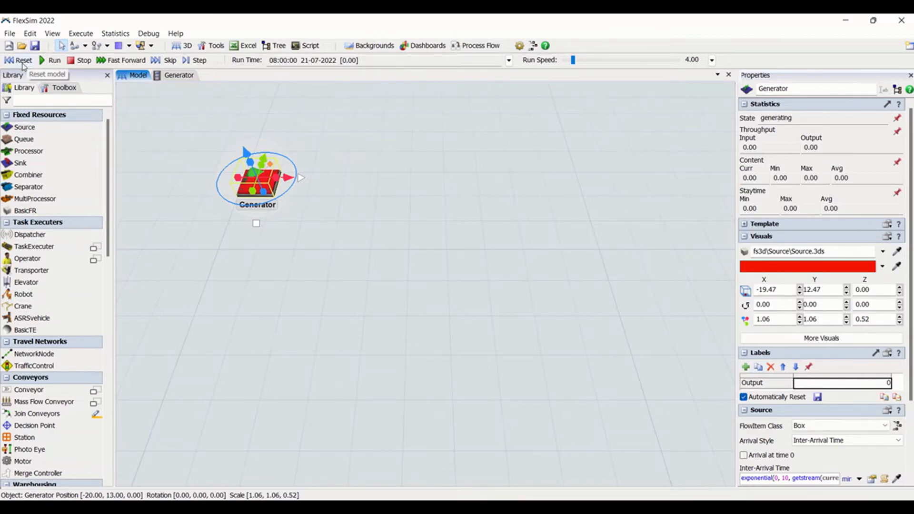
{"action": "left_click", "coordinate": [743, 397]}
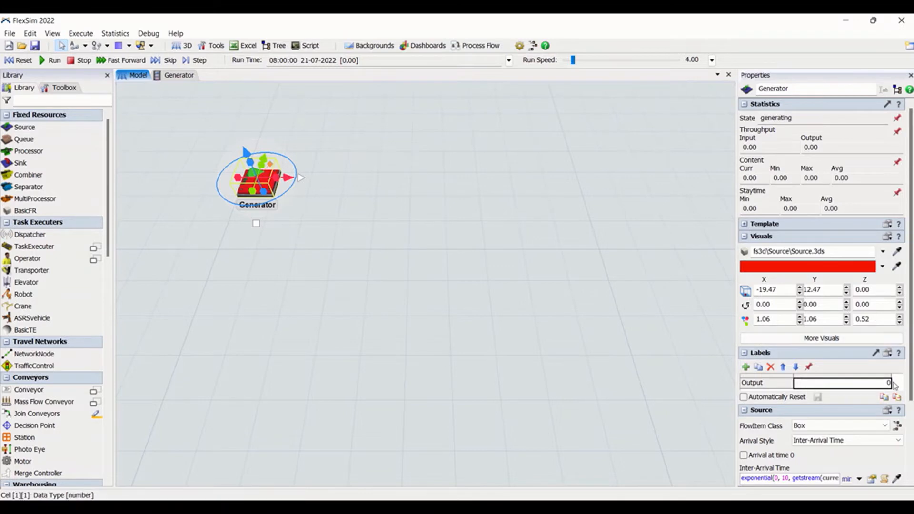
{"action": "left_click", "coordinate": [744, 397]}
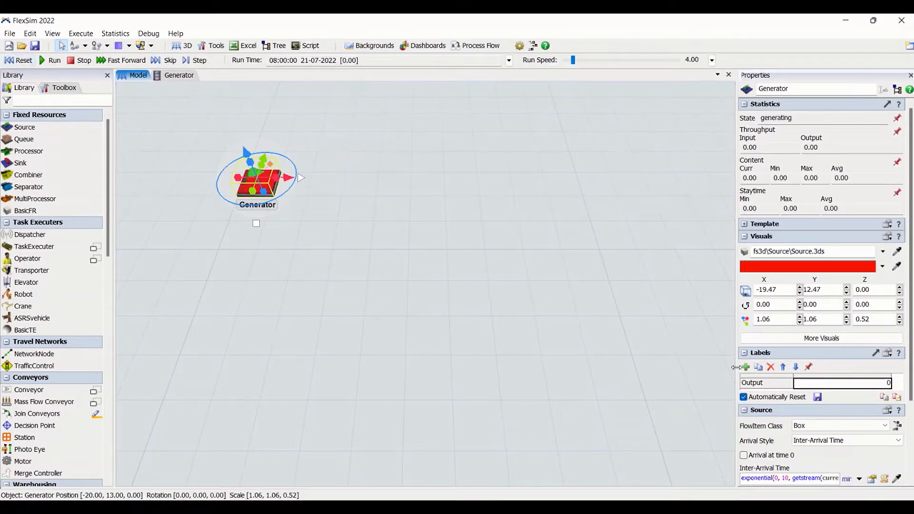
{"action": "scroll", "coordinate": [850, 302], "scroll_direction": "down", "scroll_amount": 3}
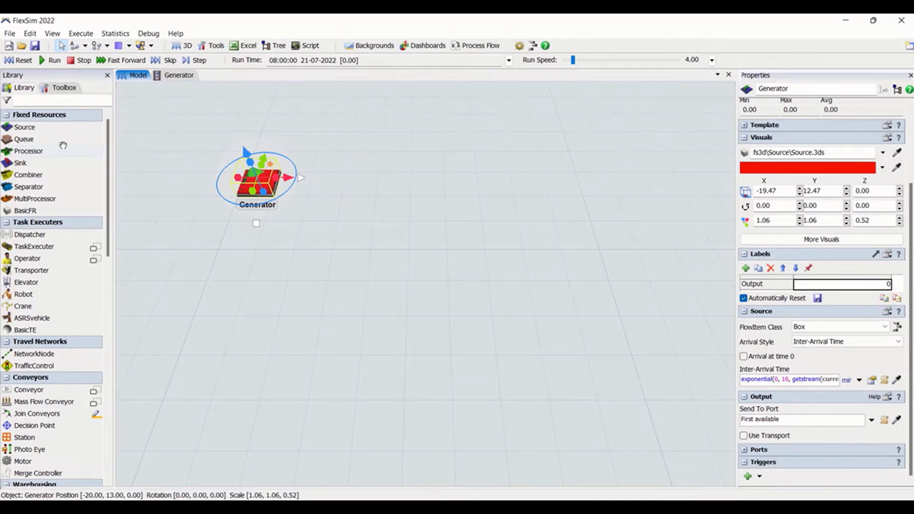
- Add three more Sources in a column below the Generator, at about X -18.5 and Y 9.5, 7.5 and 5.5
{"action": "left_click", "coordinate": [24, 127]}
{"action": "left_click", "coordinate": [259, 265]}
{"action": "left_click", "coordinate": [247, 325]}
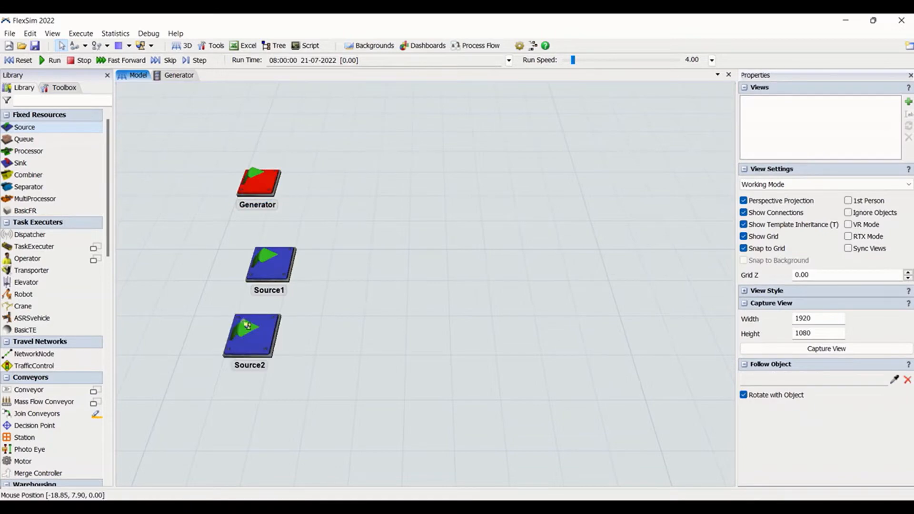
{"action": "left_click", "coordinate": [238, 403]}
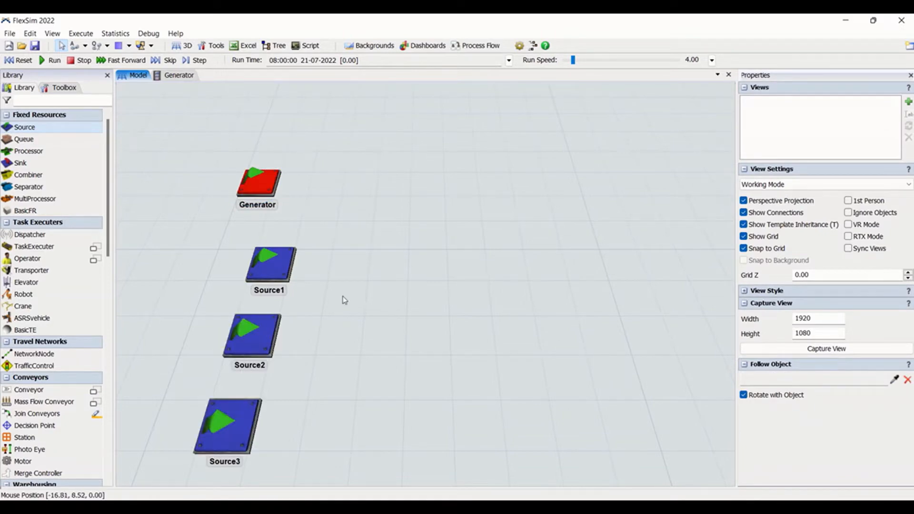
- Compare the labels of the Generator with those of the three new Sources
{"action": "left_click", "coordinate": [253, 191]}
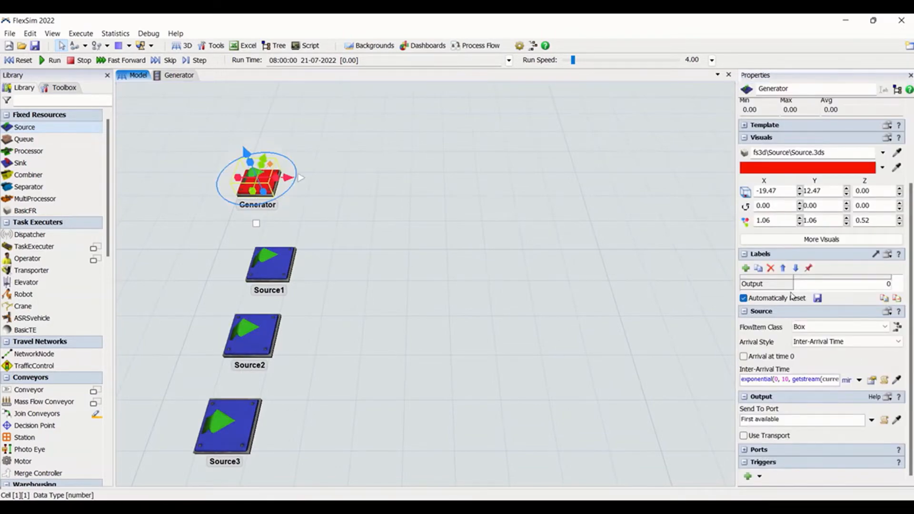
{"action": "left_click", "coordinate": [270, 274]}
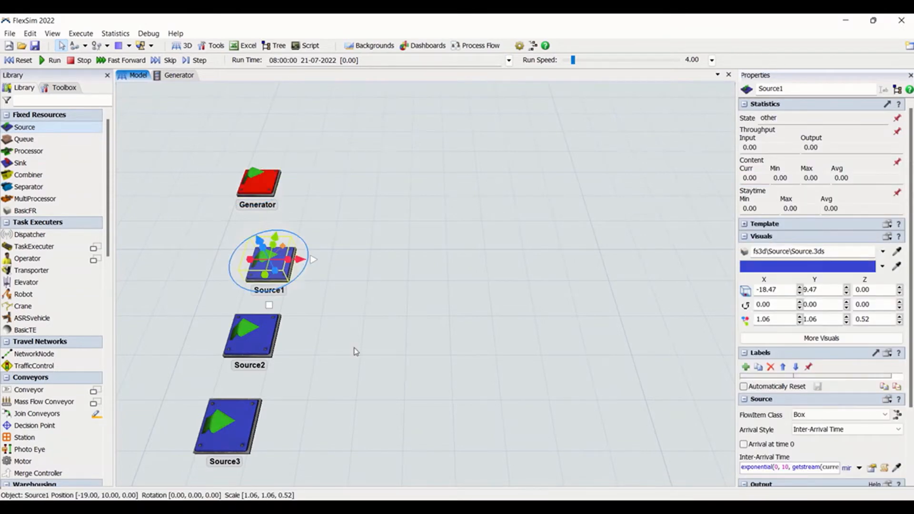
{"action": "left_click", "coordinate": [251, 336]}
{"action": "left_click", "coordinate": [247, 434]}
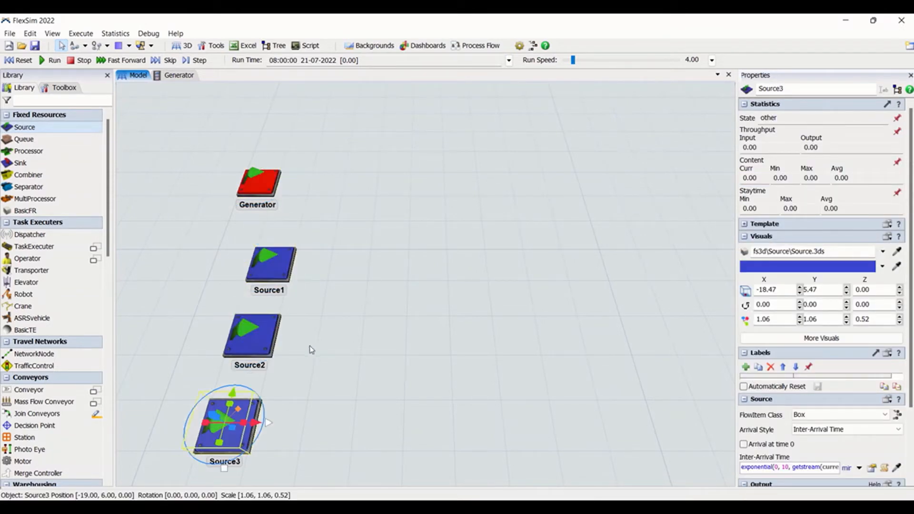
{"action": "left_click_drag", "start_coordinate": [310, 346], "coordinate": [322, 286]}
{"action": "left_click", "coordinate": [263, 151]}
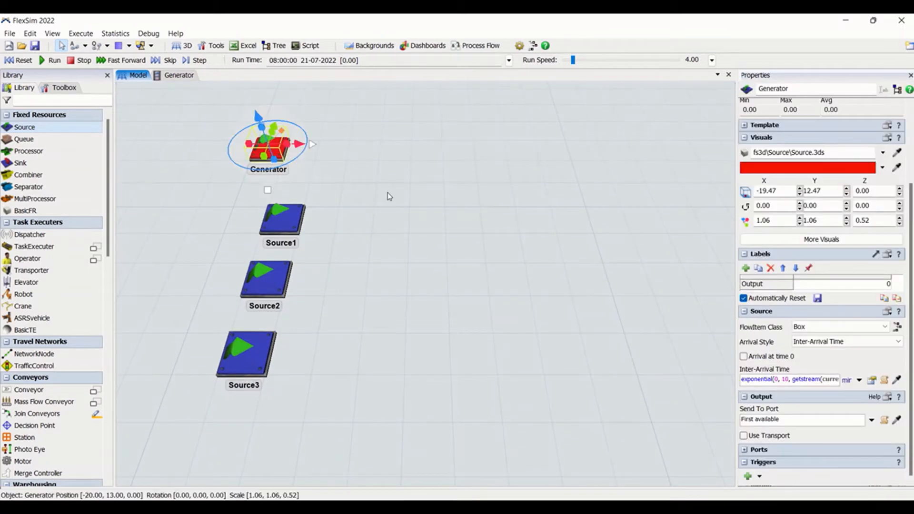
{"action": "left_click", "coordinate": [388, 193]}
{"action": "left_click_drag", "start_coordinate": [439, 172], "coordinate": [485, 176]}
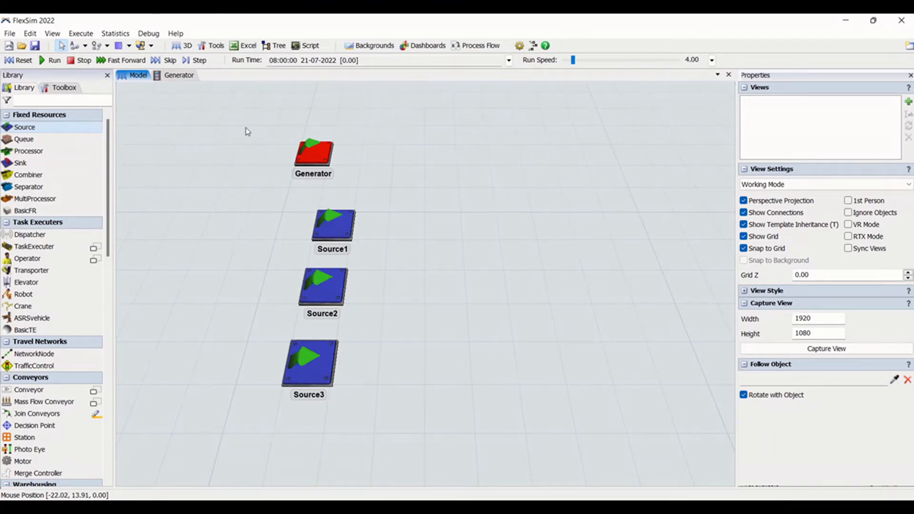
- Select all four Sources with the Generator as the active object and copy its Output label to the others
{"action": "left_click_drag", "start_coordinate": [246, 127], "coordinate": [414, 449]}
{"action": "left_click_drag", "start_coordinate": [315, 156], "coordinate": [273, 157]}
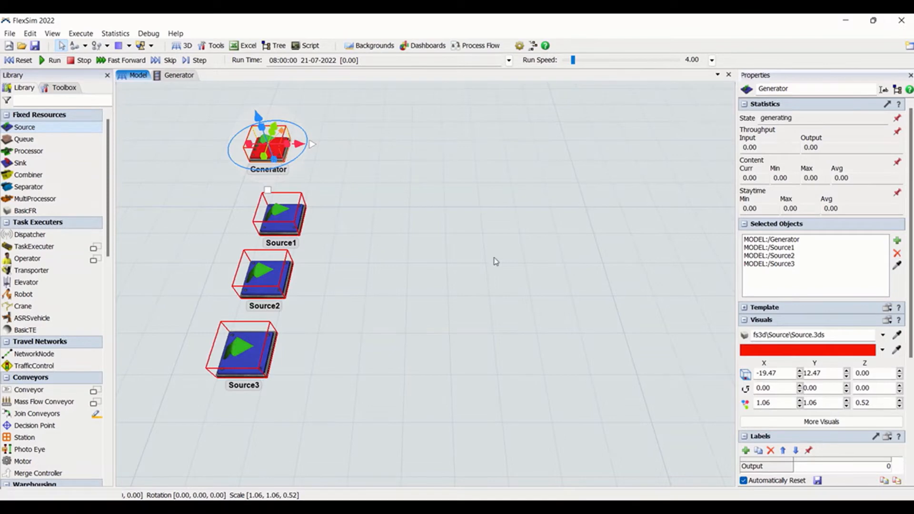
{"action": "scroll", "coordinate": [911, 351], "scroll_direction": "down", "scroll_amount": 3}
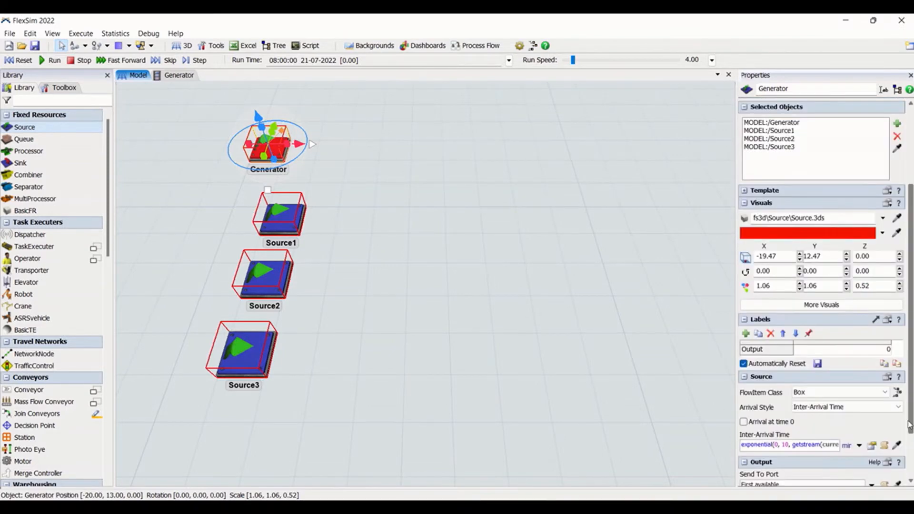
{"action": "left_click", "coordinate": [775, 354]}
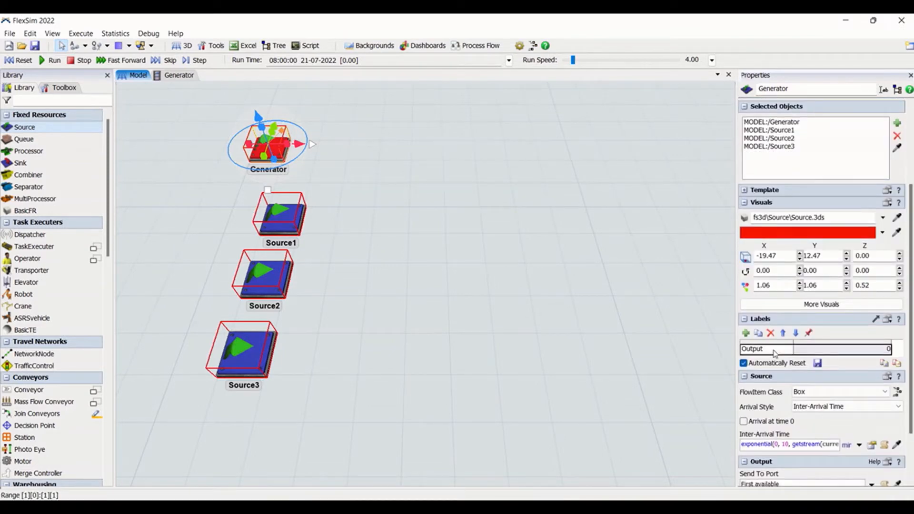
{"action": "left_click", "coordinate": [898, 365]}
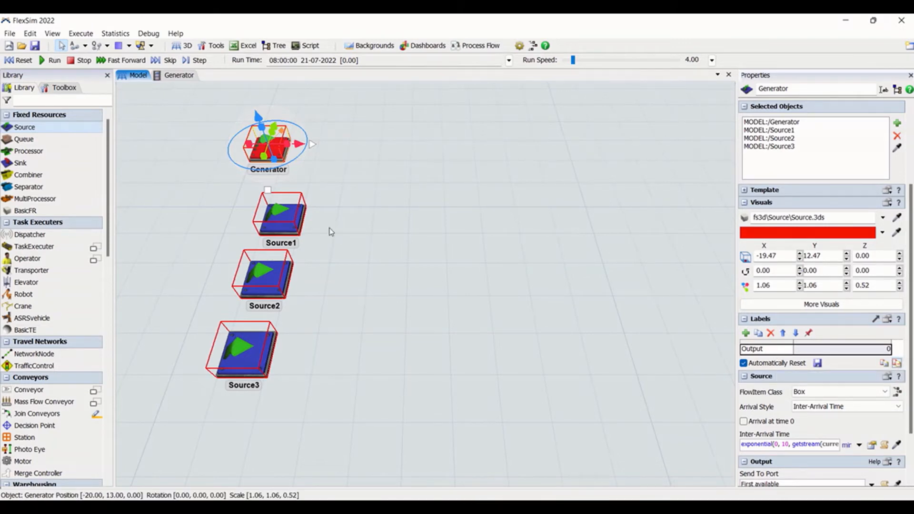
{"action": "left_click", "coordinate": [376, 211]}
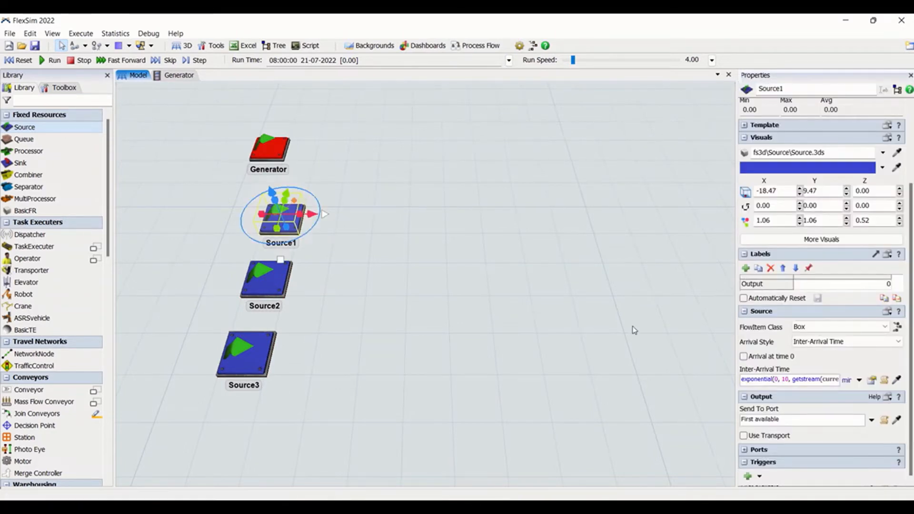
- Check the copied Output label on the three new Sources and turn on automatic label reset for Source3 and Source1
{"action": "left_click", "coordinate": [266, 283]}
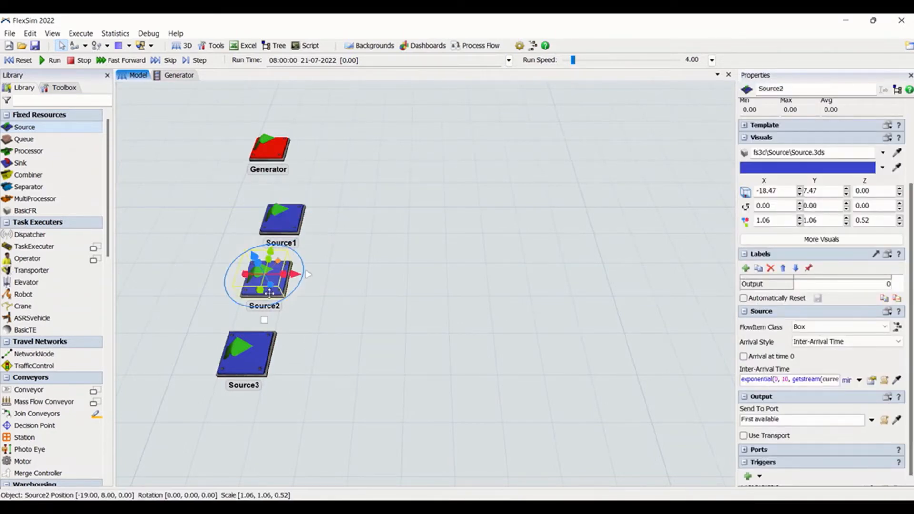
{"action": "left_click", "coordinate": [251, 360]}
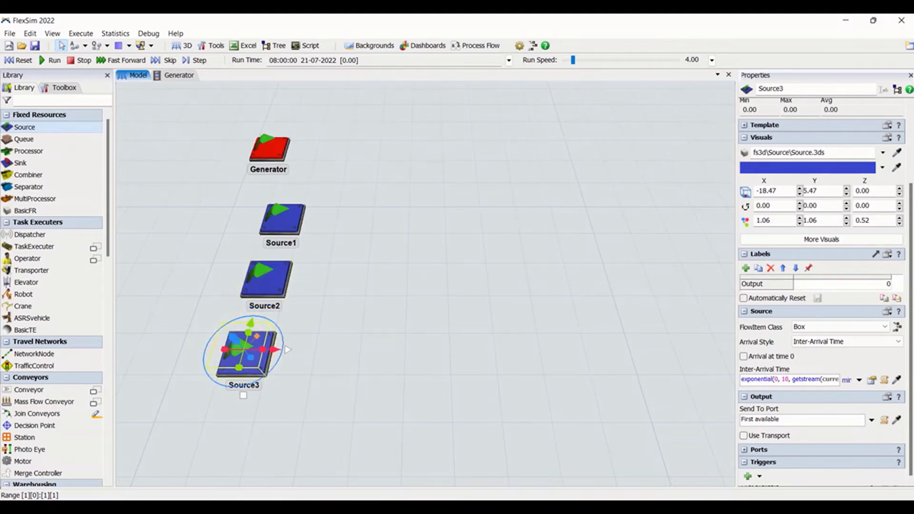
{"action": "left_click", "coordinate": [282, 219]}
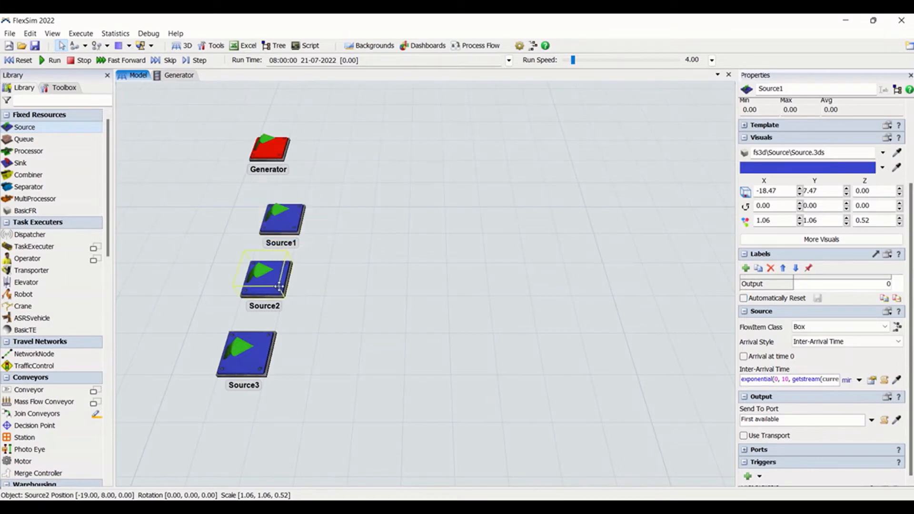
{"action": "left_click", "coordinate": [265, 281]}
{"action": "left_click", "coordinate": [236, 350]}
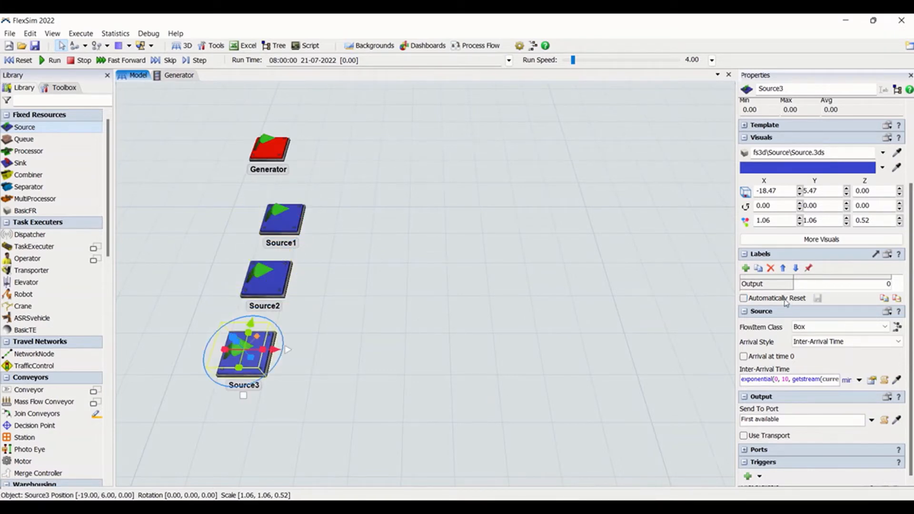
{"action": "left_click", "coordinate": [743, 298]}
{"action": "left_click", "coordinate": [274, 220]}
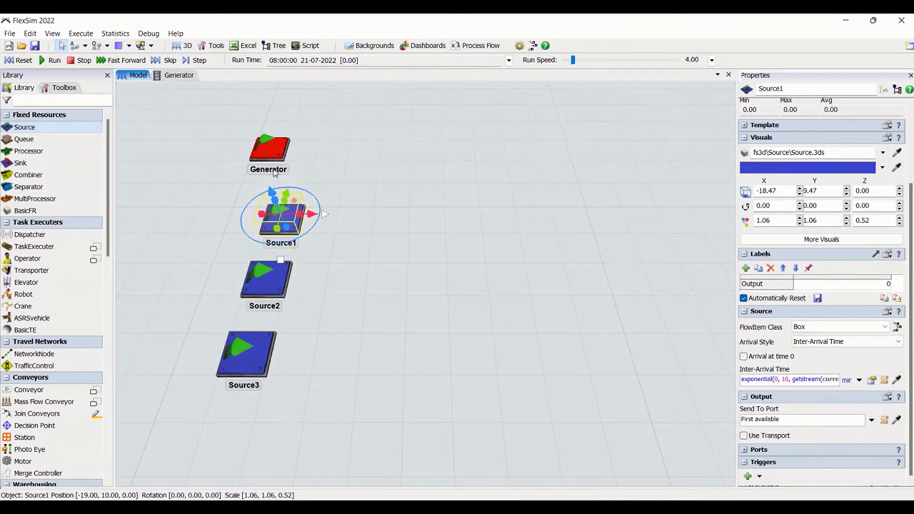
{"action": "left_click", "coordinate": [269, 150]}
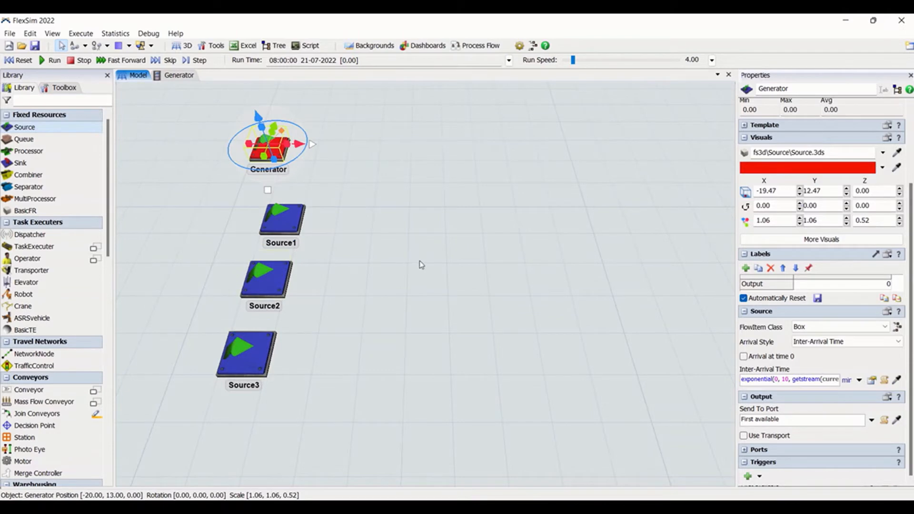
{"action": "left_click", "coordinate": [451, 264]}
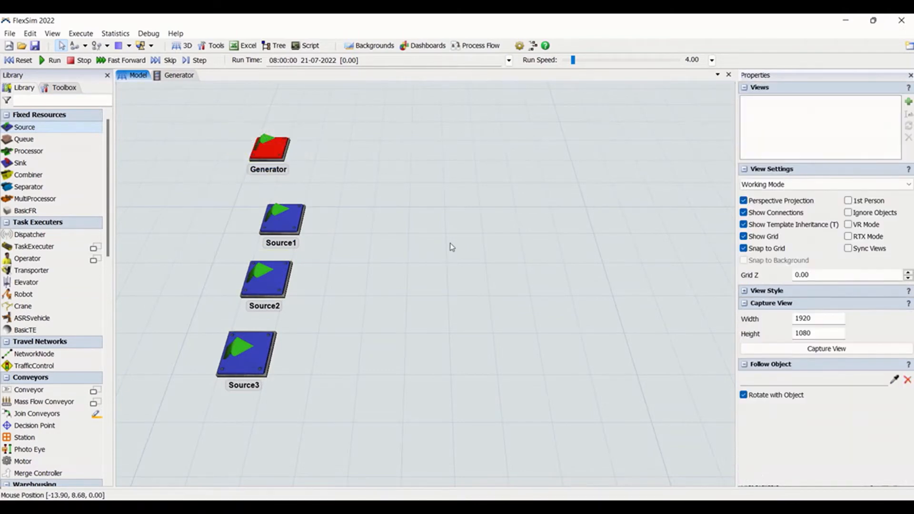
{"action": "left_click", "coordinate": [269, 149]}
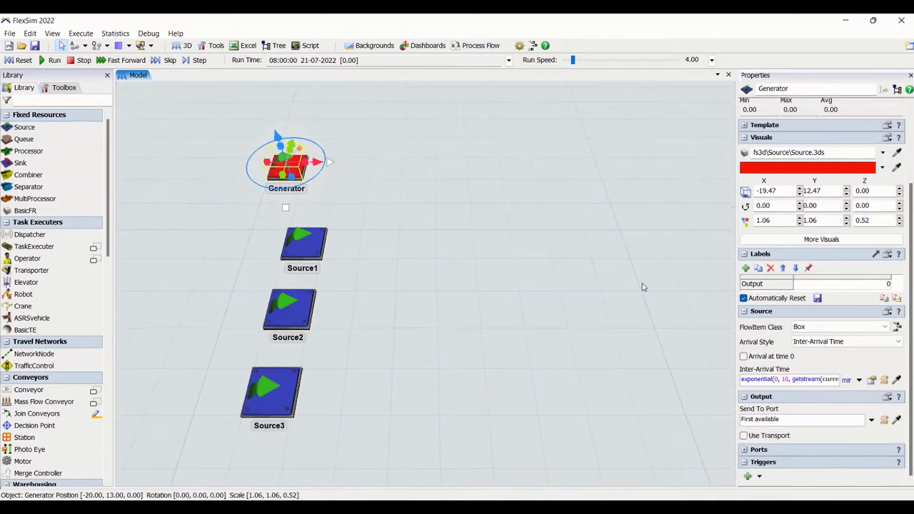
{"action": "left_click", "coordinate": [643, 287]}
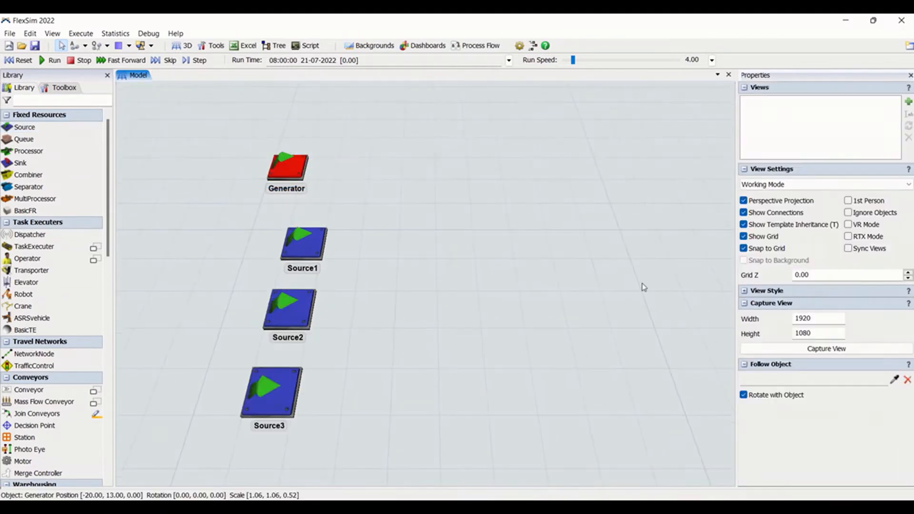
- Review the FlowItem Class and Arrival Style options available for the Generator
{"action": "left_click", "coordinate": [281, 167]}
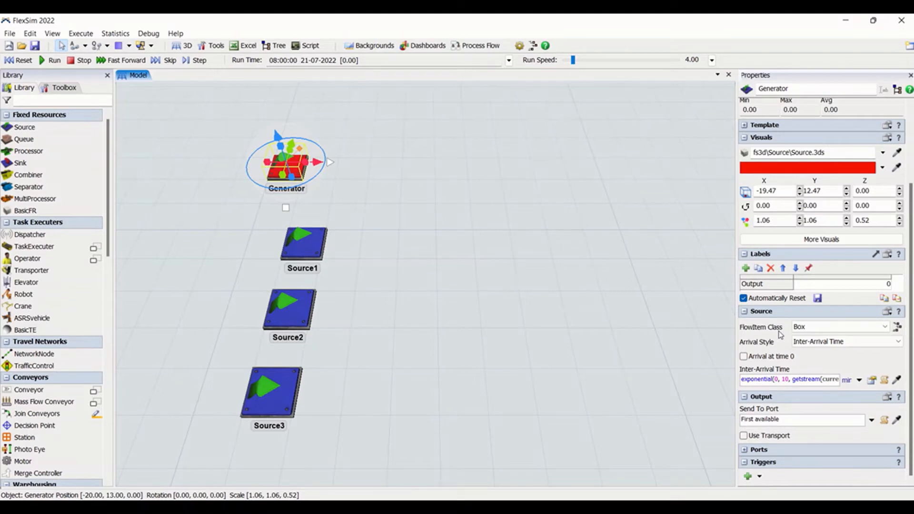
{"action": "left_click", "coordinate": [805, 327]}
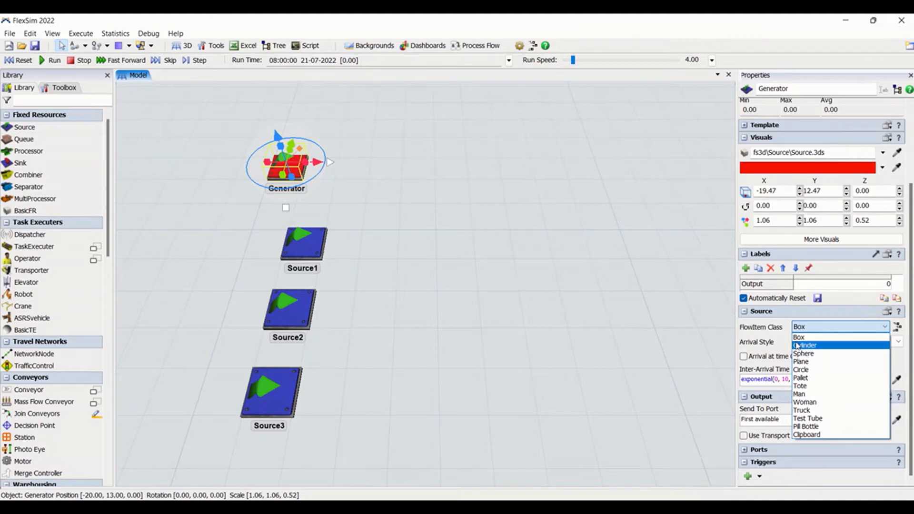
{"action": "left_click", "coordinate": [766, 336]}
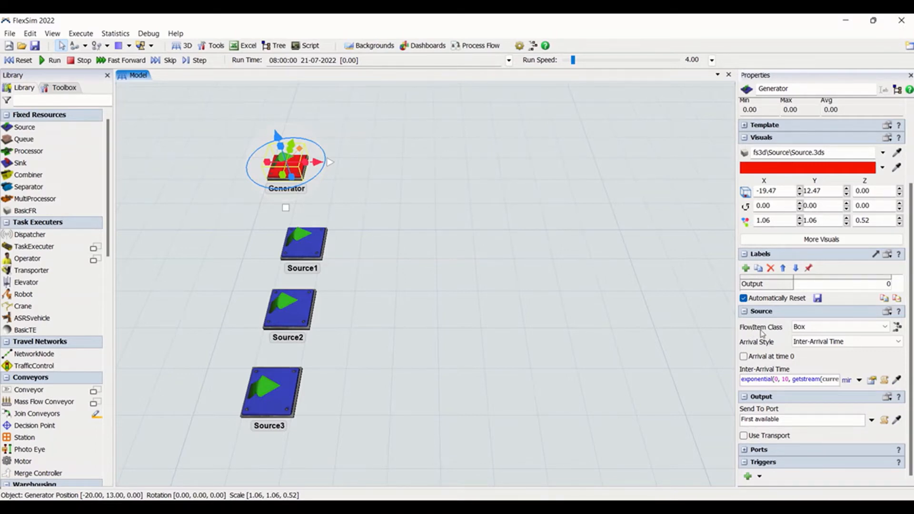
{"action": "left_click", "coordinate": [812, 343]}
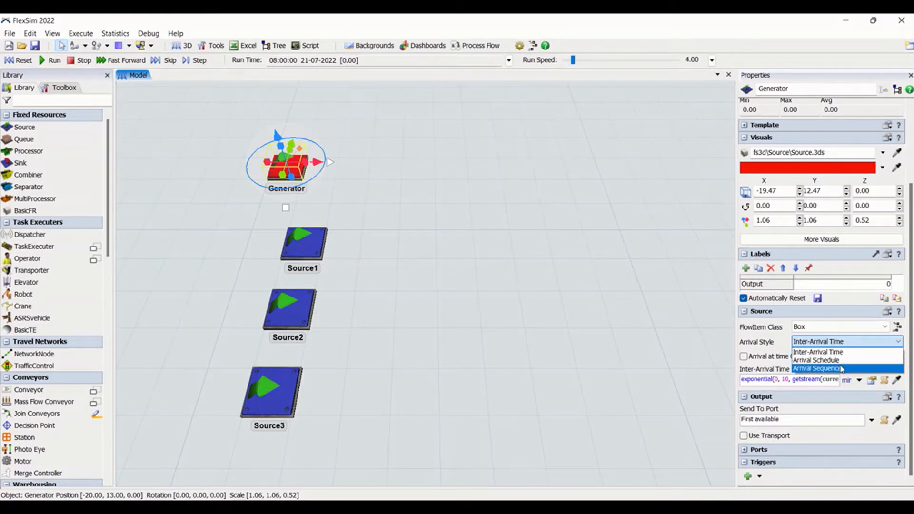
{"action": "left_click", "coordinate": [775, 352]}
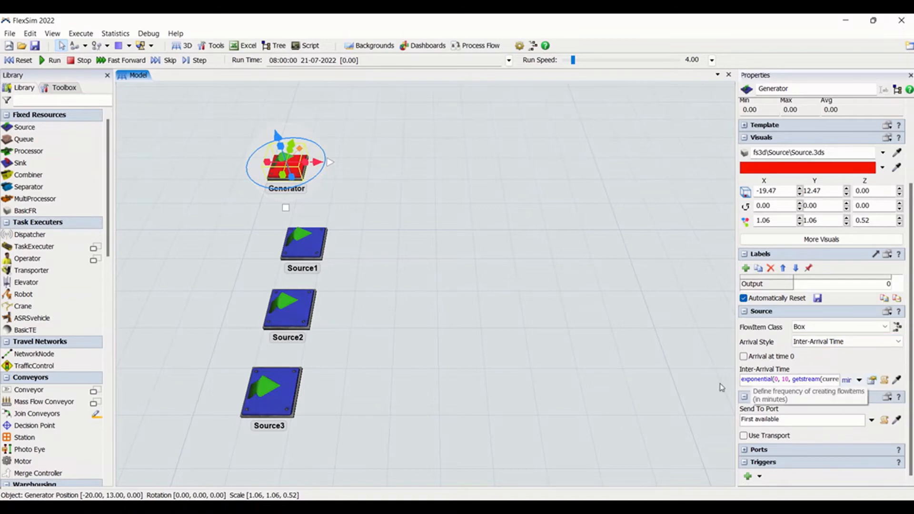
- Try the Generator's Arrival at time 0 option, turn it off again, and inspect the exponential distribution settings of its inter-arrival time
{"action": "left_click", "coordinate": [744, 358]}
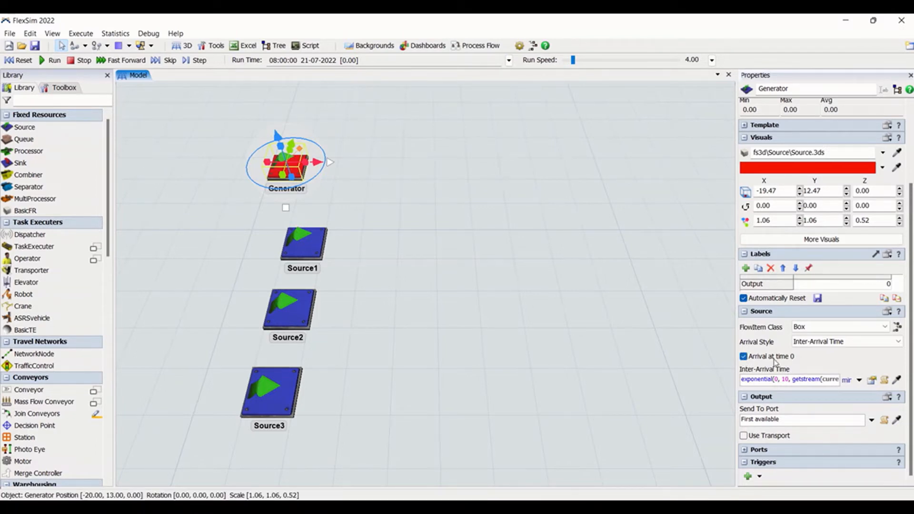
{"action": "left_click", "coordinate": [745, 357]}
{"action": "left_click", "coordinate": [872, 380]}
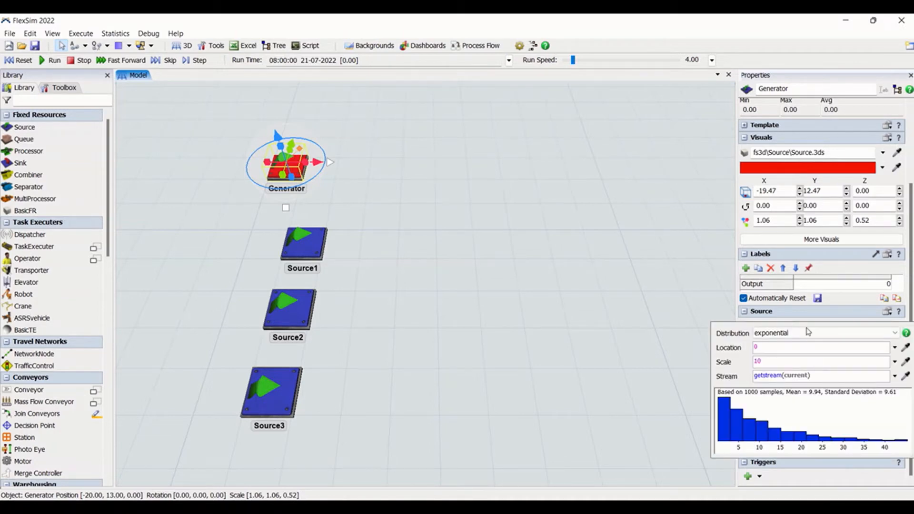
{"action": "left_click", "coordinate": [668, 360]}
{"action": "left_click", "coordinate": [287, 161]}
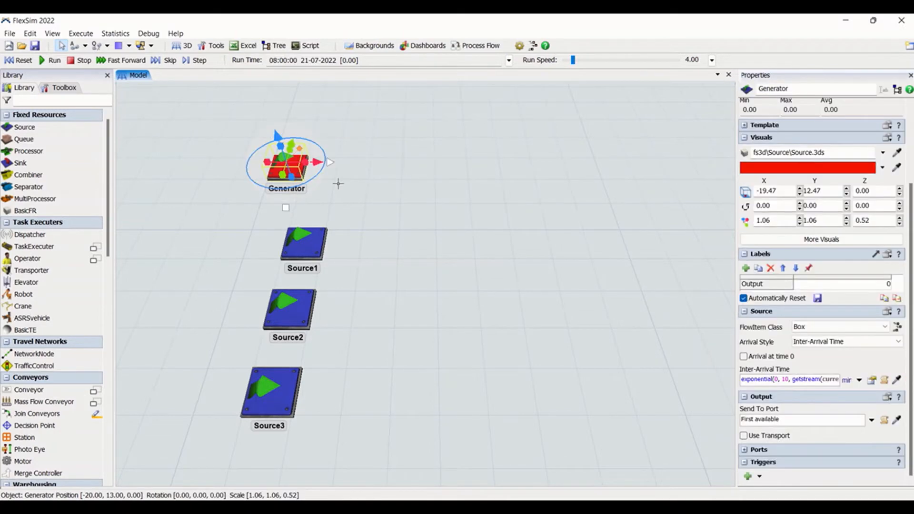
- Browse the inter-arrival time options for the Generator and set it to a normal statistical distribution
{"action": "left_click", "coordinate": [860, 380]}
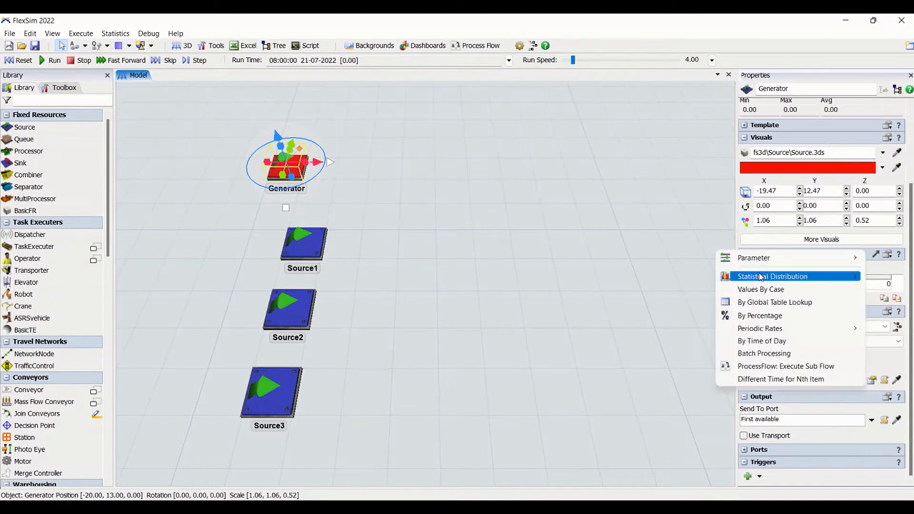
{"action": "left_click", "coordinate": [510, 338]}
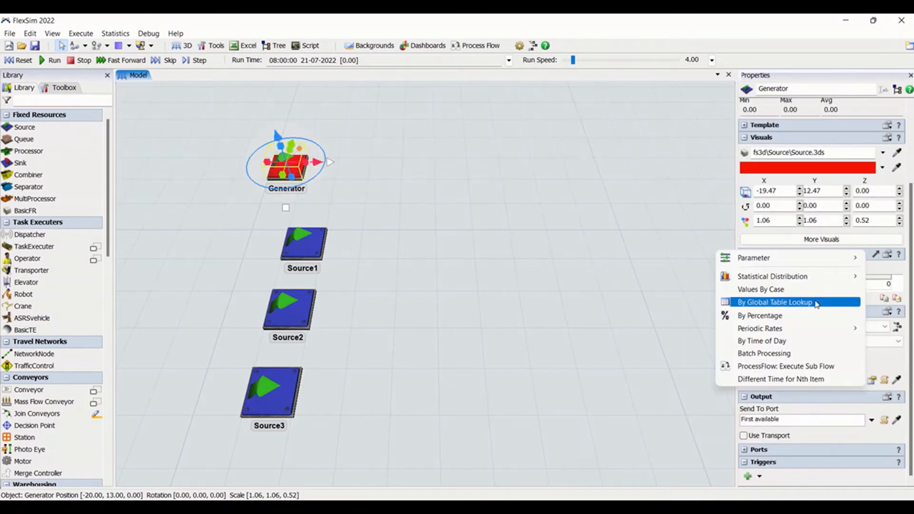
{"action": "mouse_move", "coordinate": [816, 283]}
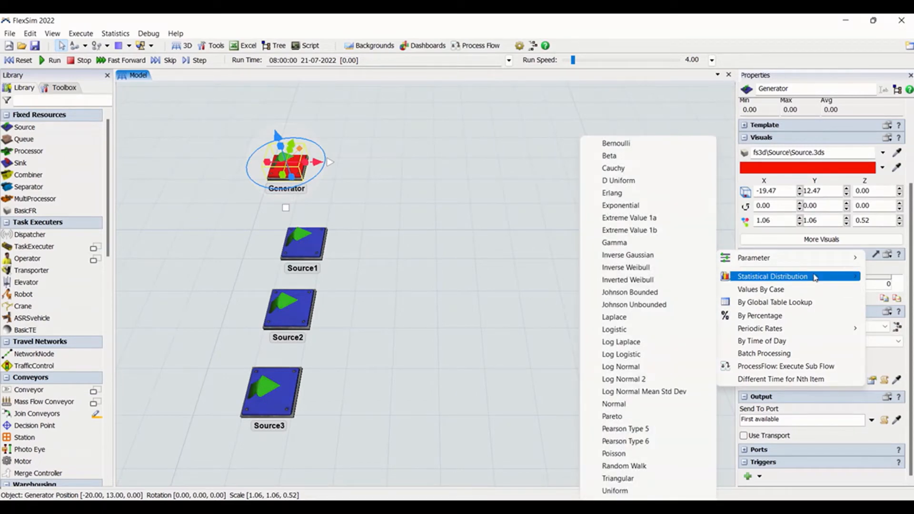
{"action": "mouse_move", "coordinate": [813, 263]}
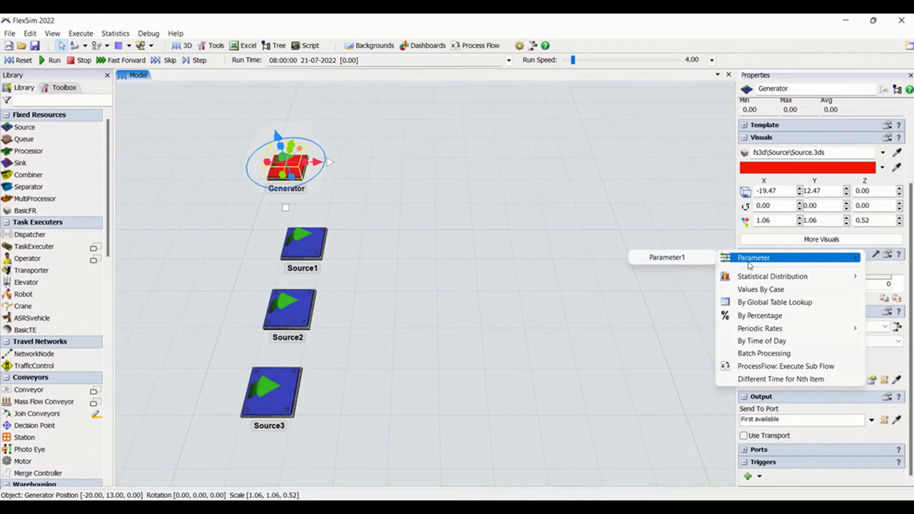
{"action": "mouse_move", "coordinate": [749, 281]}
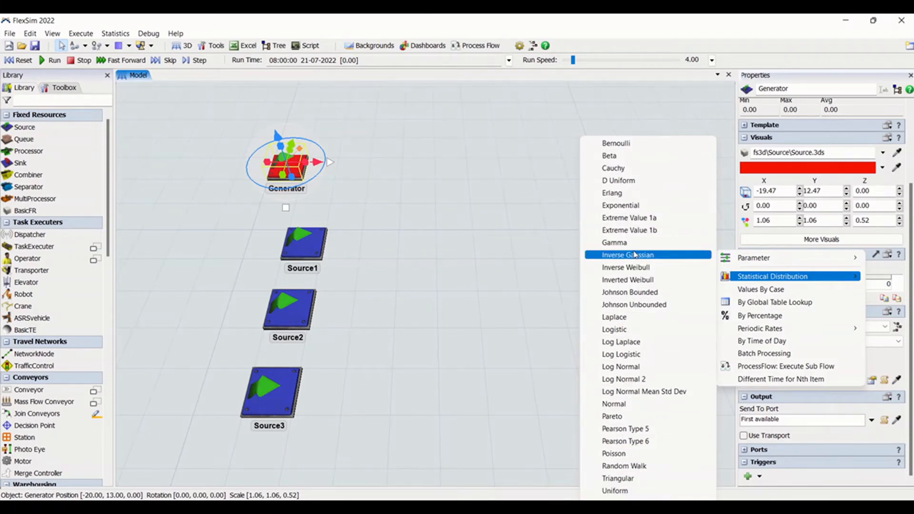
{"action": "left_click", "coordinate": [623, 408]}
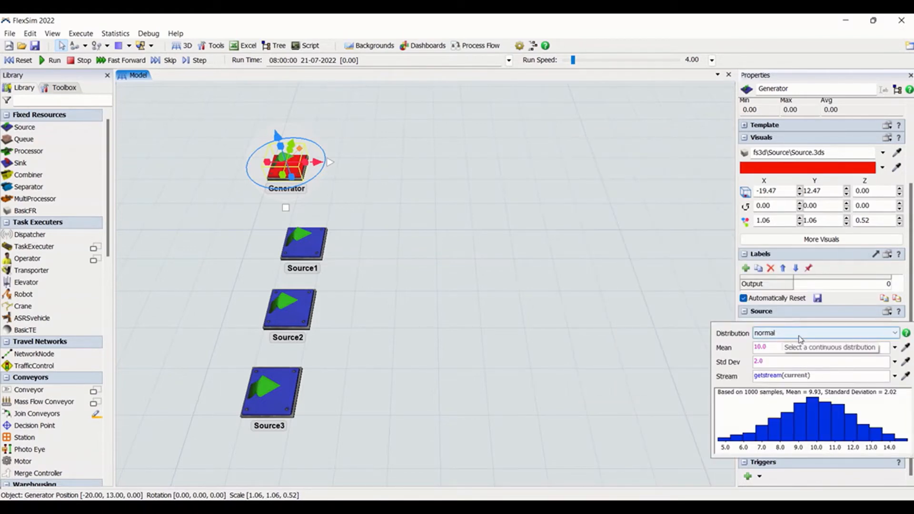
- Examine the mean and standard deviation fields of the normal distribution and close its settings
{"action": "left_click", "coordinate": [769, 347]}
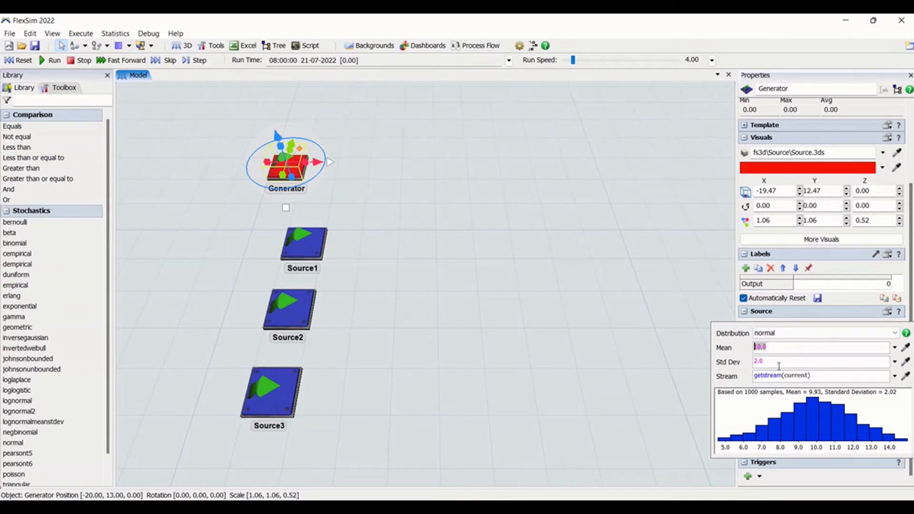
{"action": "left_click_drag", "start_coordinate": [777, 365], "coordinate": [745, 366]}
{"action": "double_click", "coordinate": [755, 365]}
{"action": "left_click", "coordinate": [768, 361]}
{"action": "left_click_drag", "start_coordinate": [778, 347], "coordinate": [753, 348]}
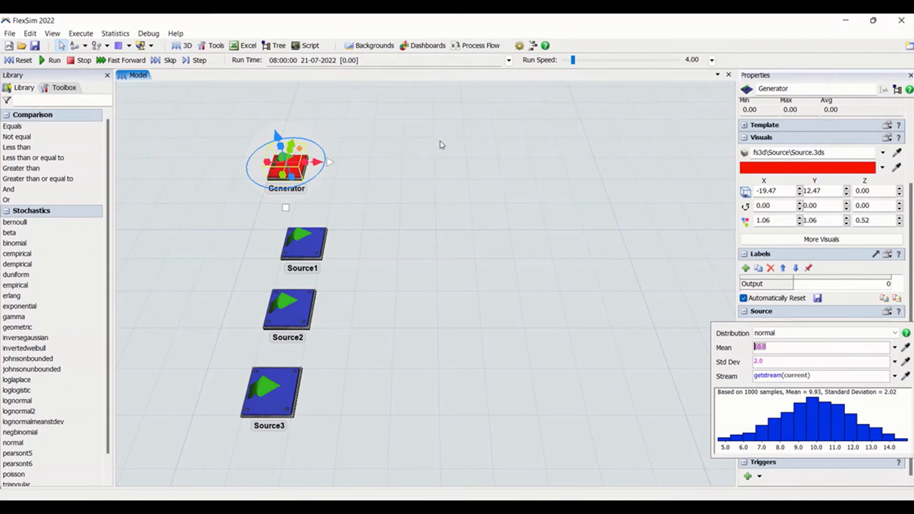
{"action": "left_click", "coordinate": [621, 385]}
{"action": "left_click", "coordinate": [621, 384]}
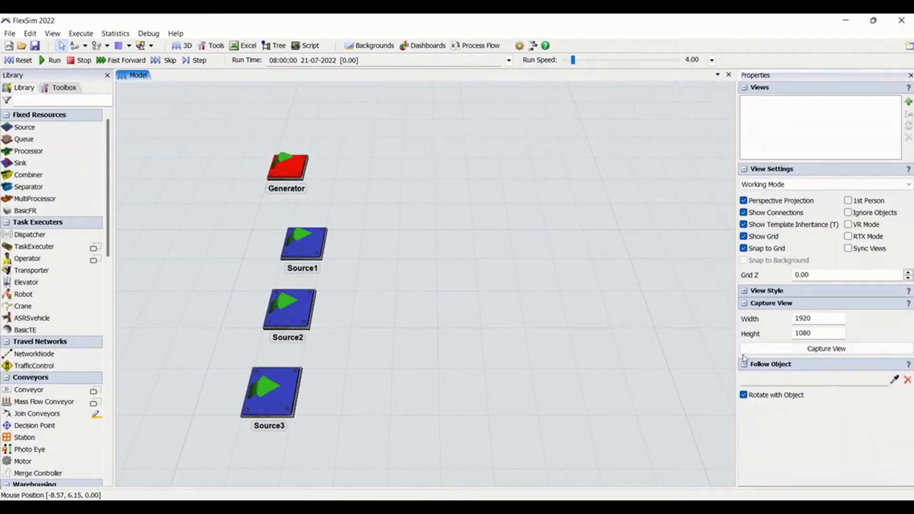
- Set the Generator's inter-arrival time to Values By Case and add cases to its setup
{"action": "left_click", "coordinate": [297, 174]}
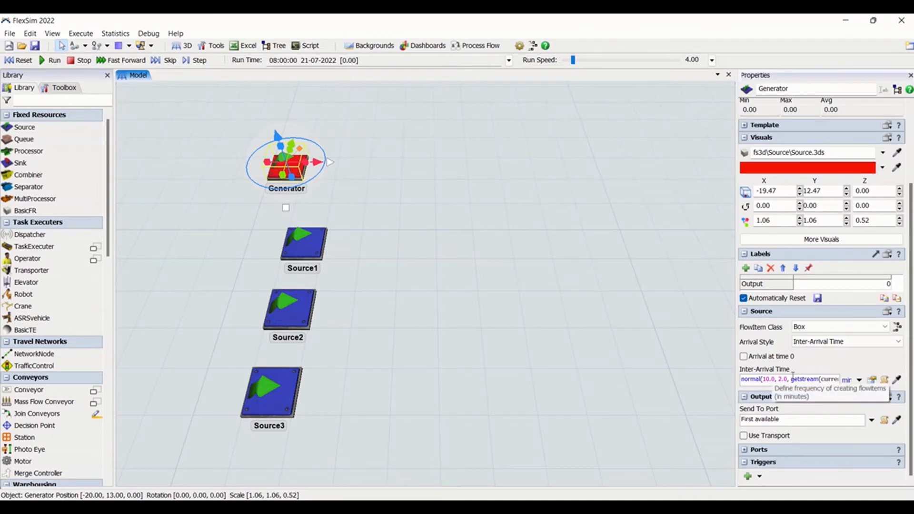
{"action": "left_click", "coordinate": [860, 379]}
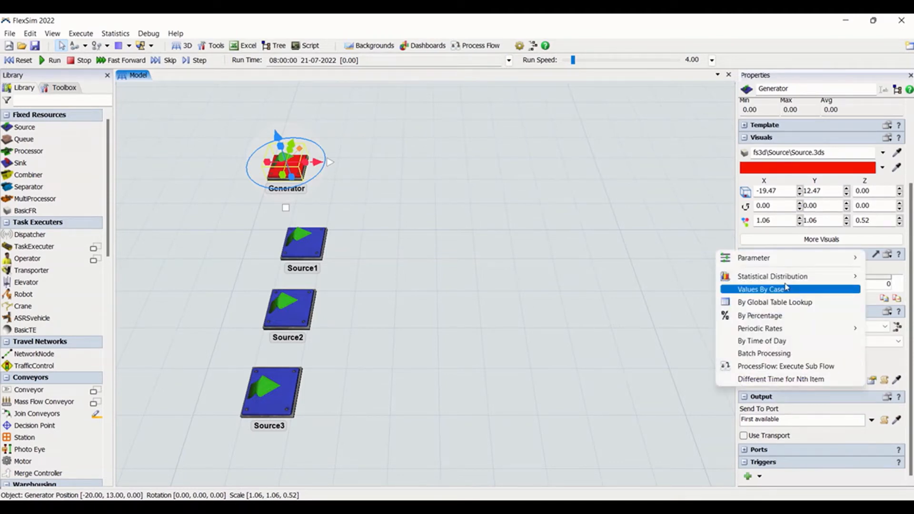
{"action": "mouse_move", "coordinate": [785, 282]}
{"action": "left_click", "coordinate": [783, 290]}
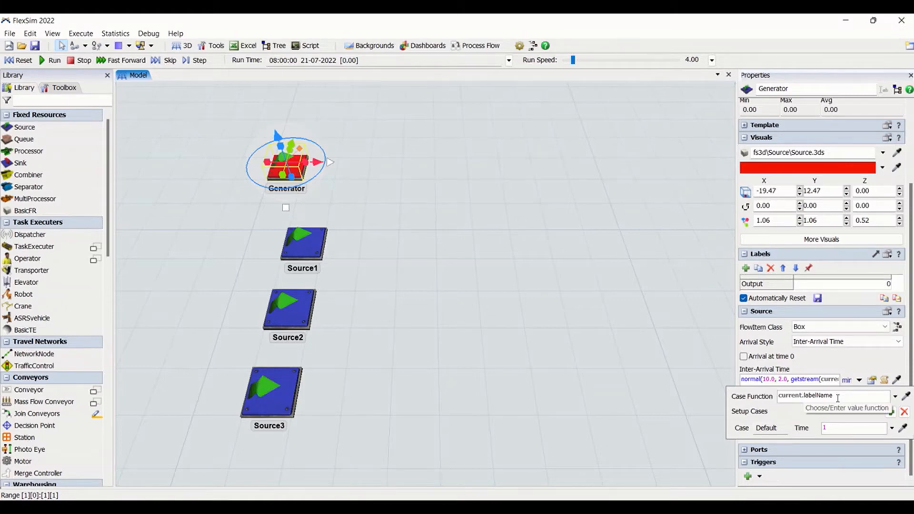
{"action": "left_click", "coordinate": [890, 412]}
{"action": "left_click", "coordinate": [890, 412]}
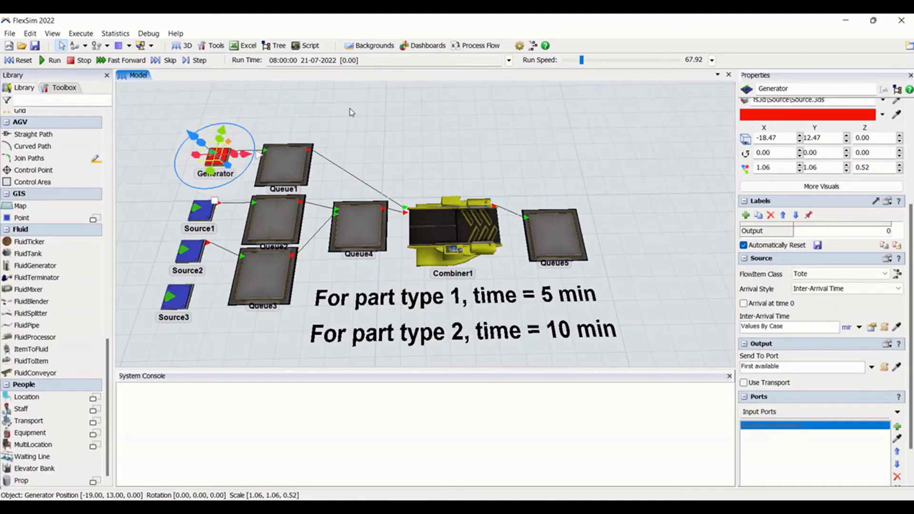
- Review the flow item class and arrival style settings of the Generator, Source1 and Source2 in the expanded model
{"action": "left_click_drag", "start_coordinate": [376, 148], "coordinate": [364, 130]}
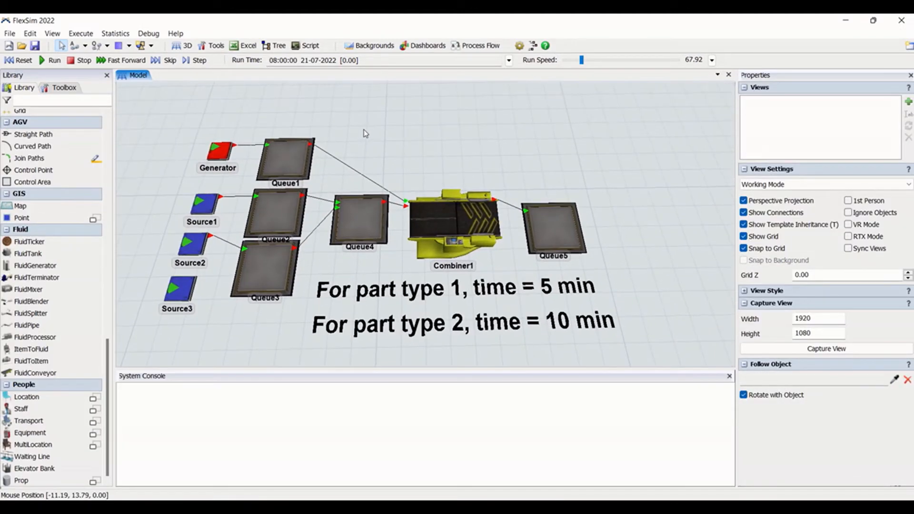
{"action": "left_click", "coordinate": [228, 148]}
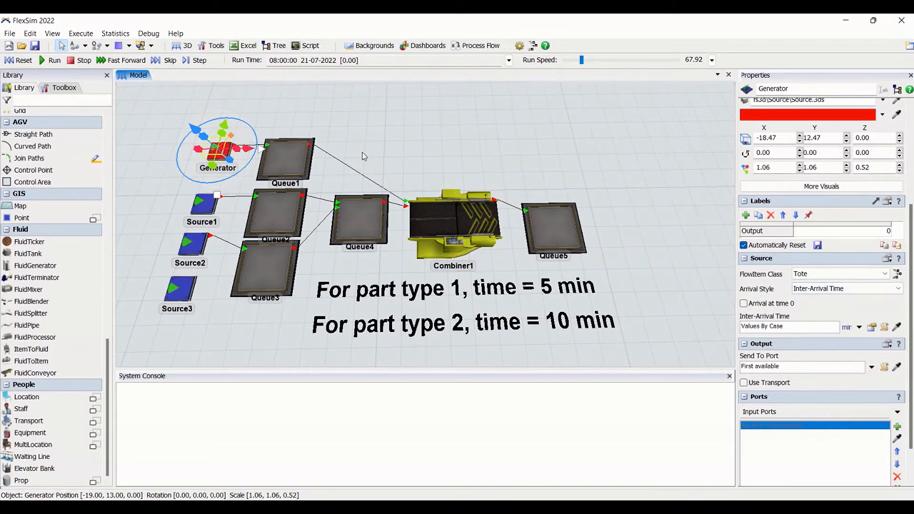
{"action": "left_click_drag", "start_coordinate": [387, 144], "coordinate": [414, 136]}
{"action": "left_click", "coordinate": [251, 143]}
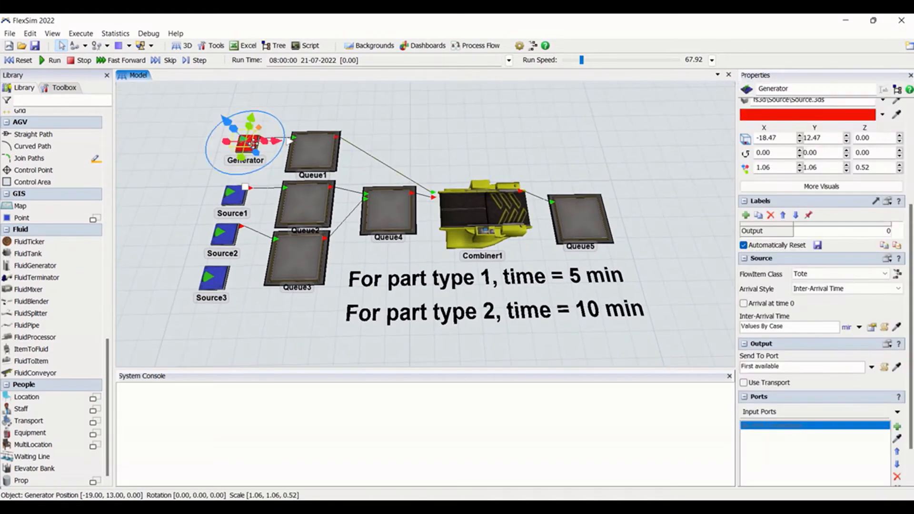
{"action": "left_click", "coordinate": [235, 195]}
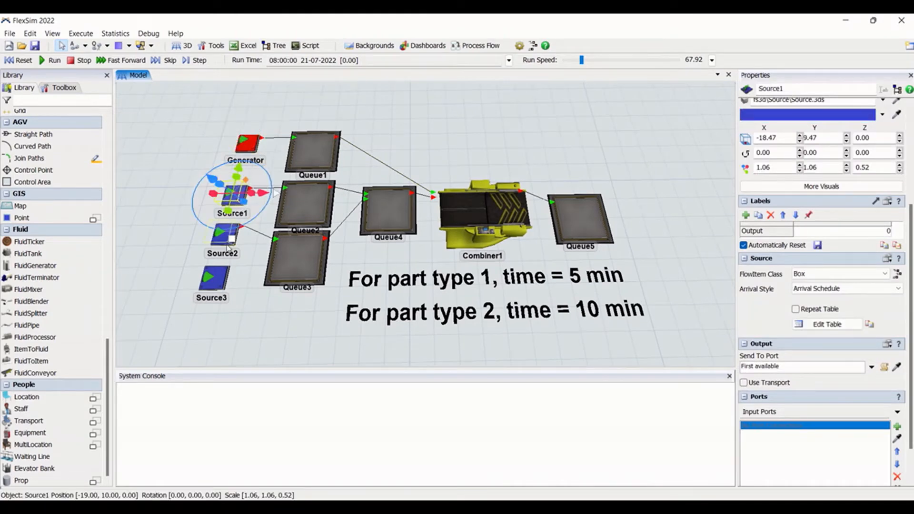
{"action": "left_click", "coordinate": [179, 237]}
{"action": "left_click", "coordinate": [233, 196]}
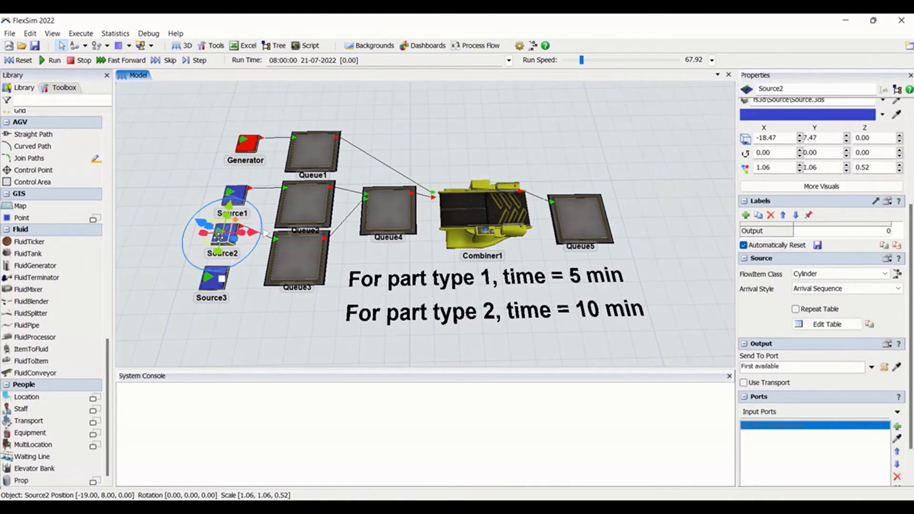
{"action": "left_click", "coordinate": [372, 124]}
- Examine Queue1, Queue2 and Queue3 together with the connected Source1 and Source2 in the expanded model
{"action": "left_click", "coordinate": [315, 212]}
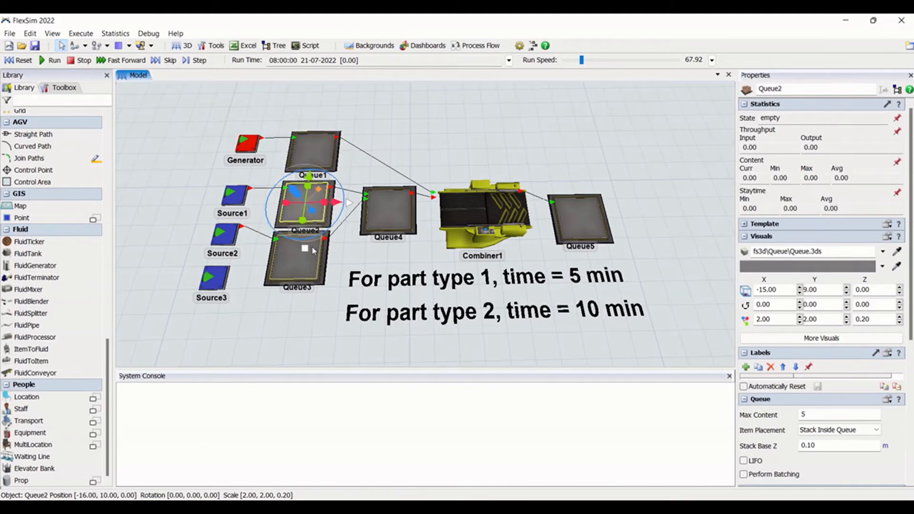
{"action": "left_click", "coordinate": [312, 259]}
{"action": "left_click", "coordinate": [313, 159]}
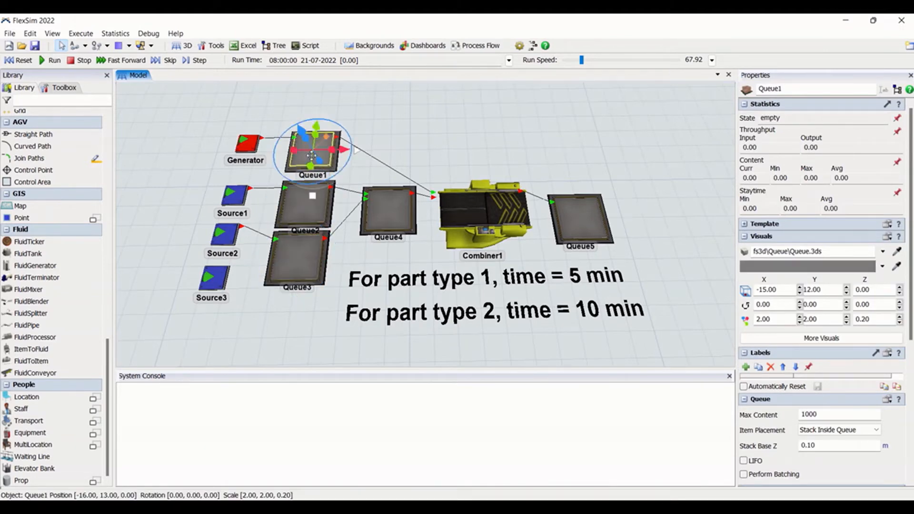
{"action": "left_click", "coordinate": [219, 157]}
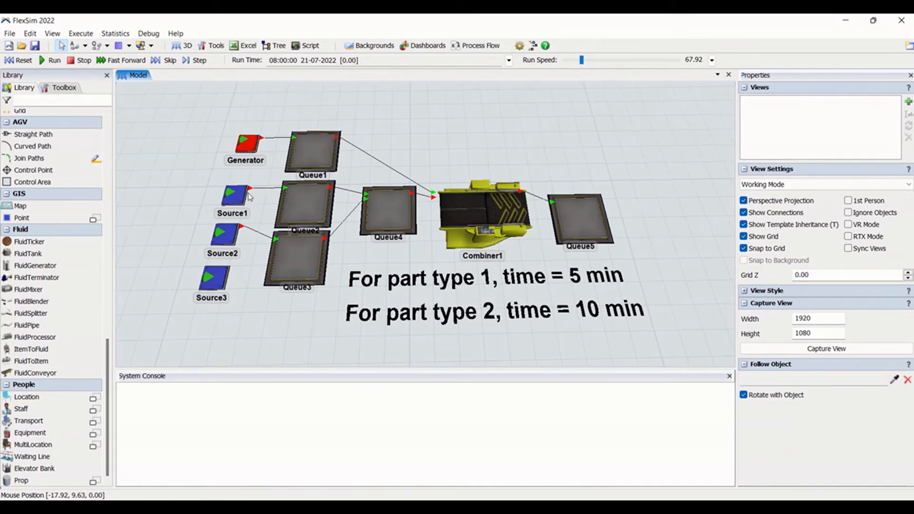
{"action": "left_click", "coordinate": [303, 206]}
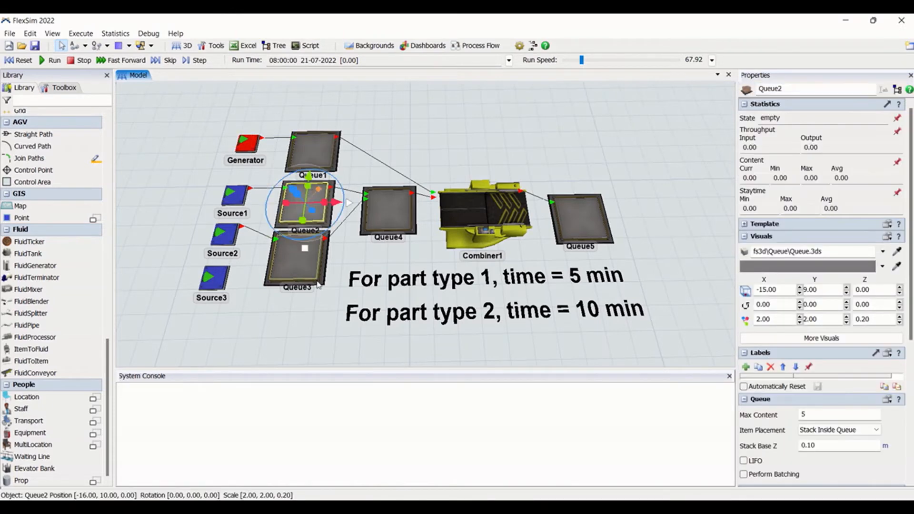
{"action": "left_click", "coordinate": [362, 252]}
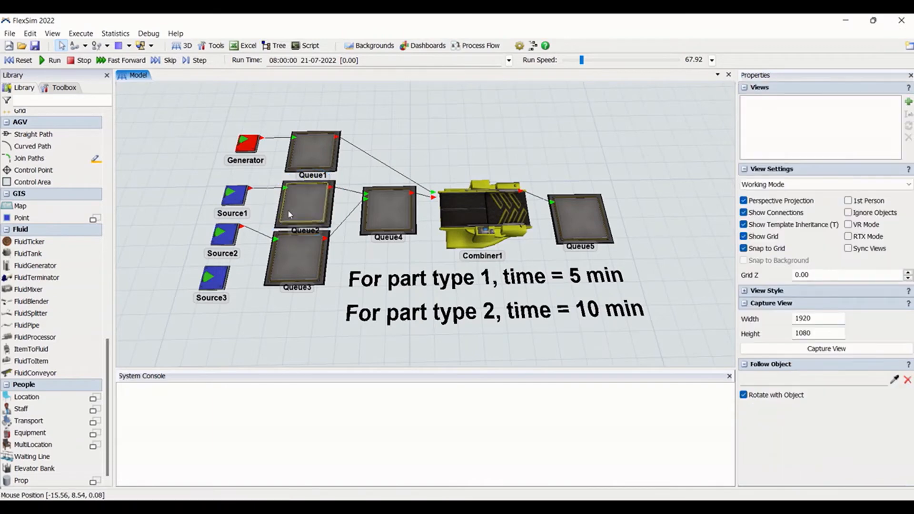
{"action": "left_click", "coordinate": [229, 197]}
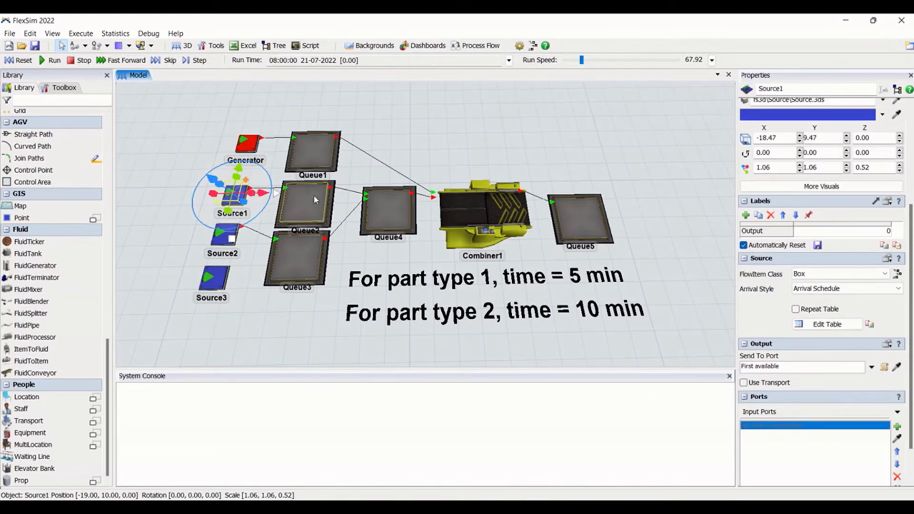
{"action": "left_click", "coordinate": [217, 246]}
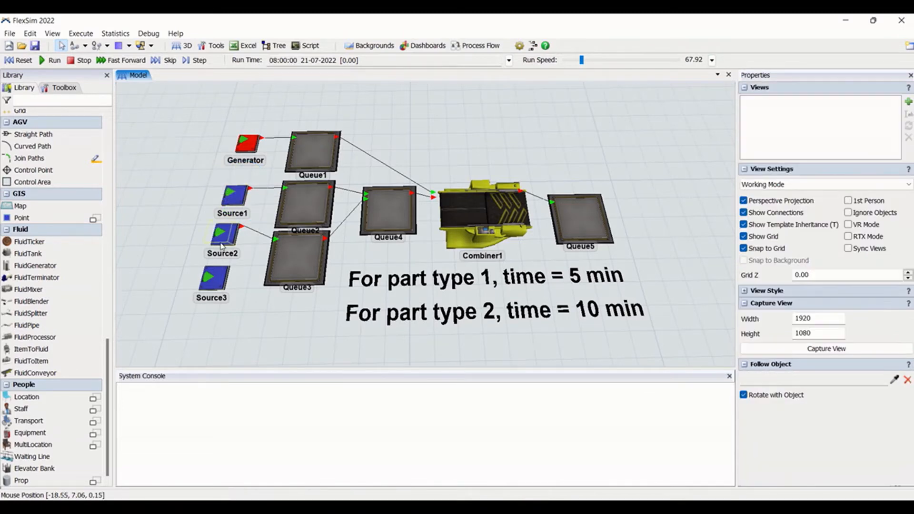
{"action": "left_click", "coordinate": [223, 236]}
{"action": "left_click", "coordinate": [311, 247]}
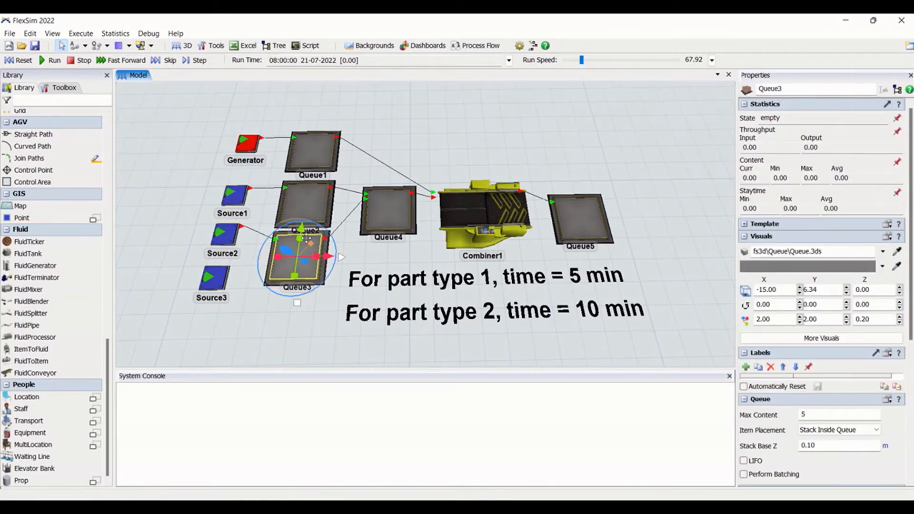
{"action": "left_click_drag", "start_coordinate": [467, 160], "coordinate": [447, 159]}
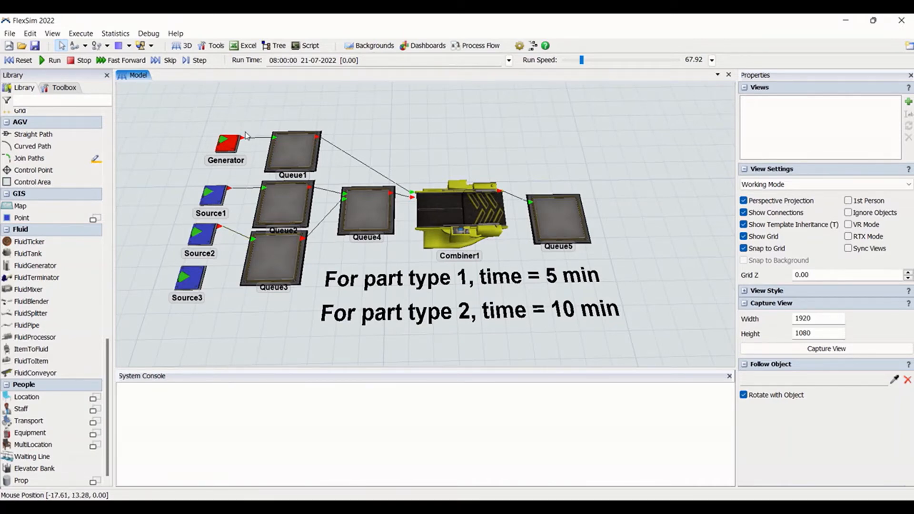
- Review the flow item class assigned to the Generator, Source1 and Source2
{"action": "left_click_drag", "start_coordinate": [245, 102], "coordinate": [299, 104]}
{"action": "left_click", "coordinate": [280, 148]}
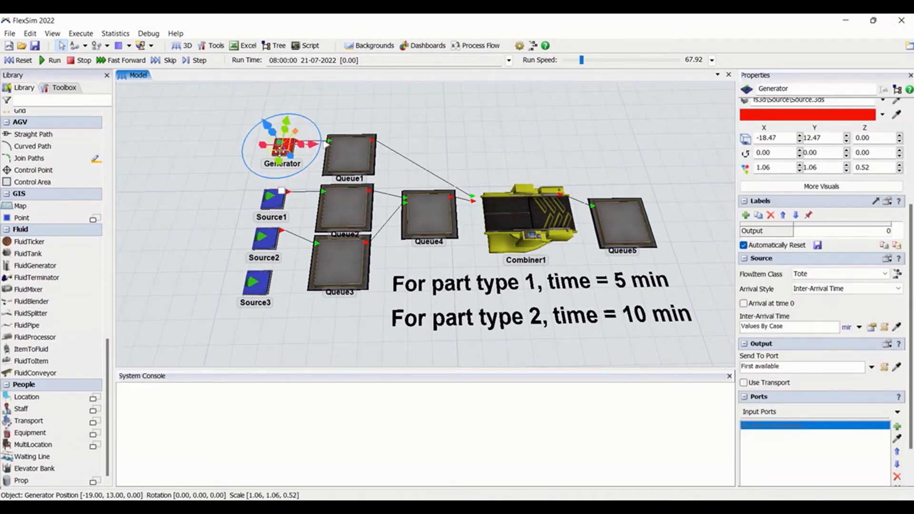
{"action": "left_click", "coordinate": [809, 275]}
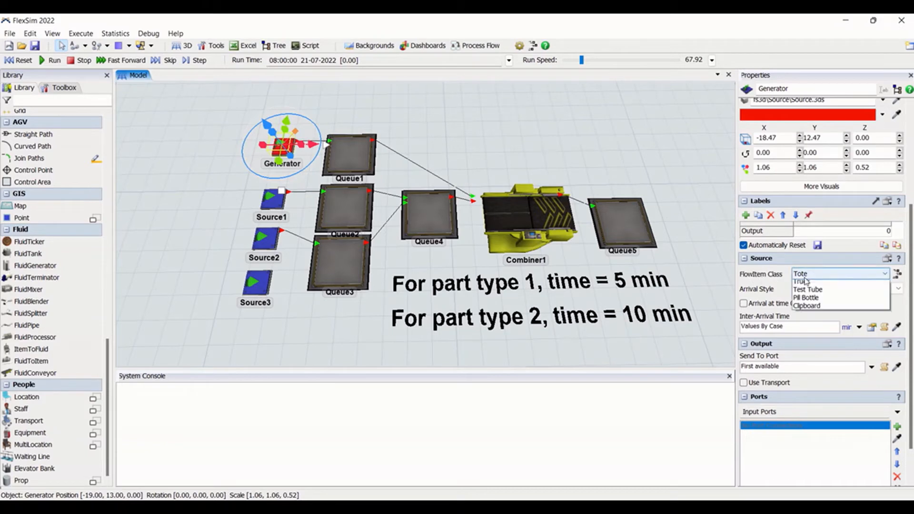
{"action": "left_click", "coordinate": [812, 333]}
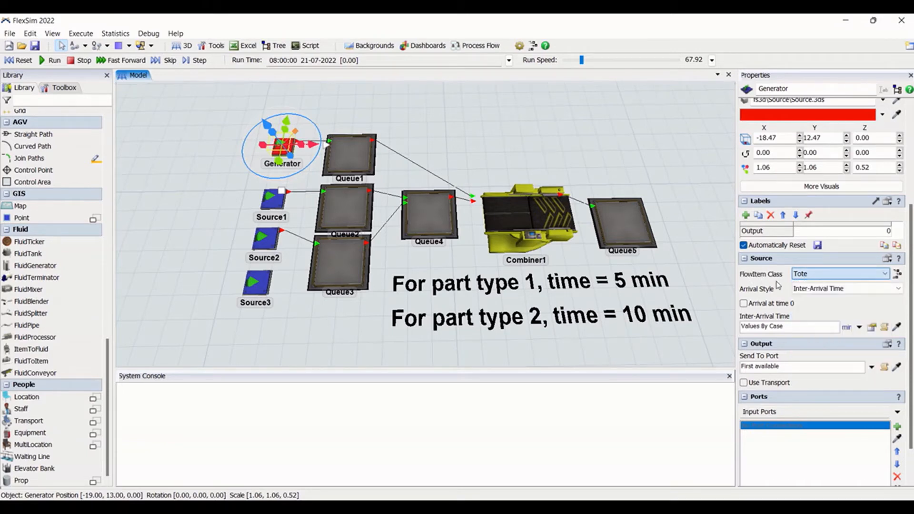
{"action": "left_click", "coordinate": [271, 200]}
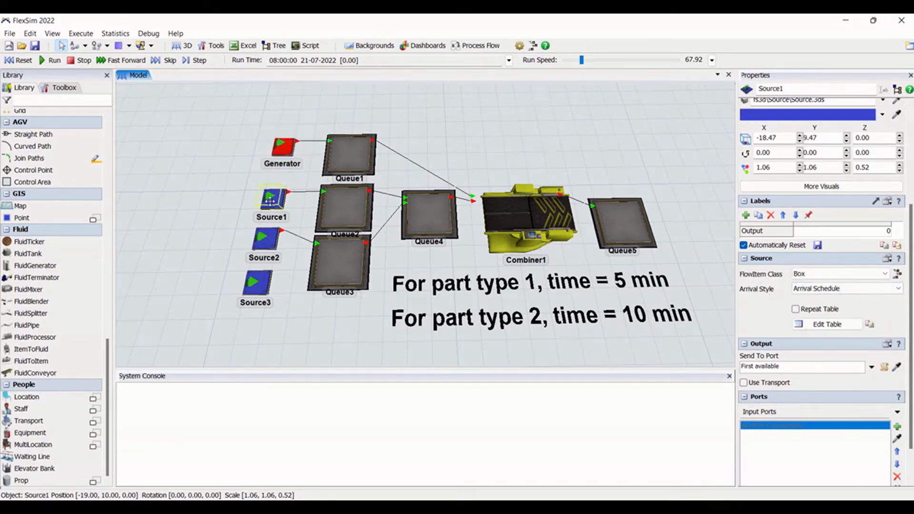
{"action": "left_click", "coordinate": [221, 260]}
{"action": "left_click", "coordinate": [272, 241]}
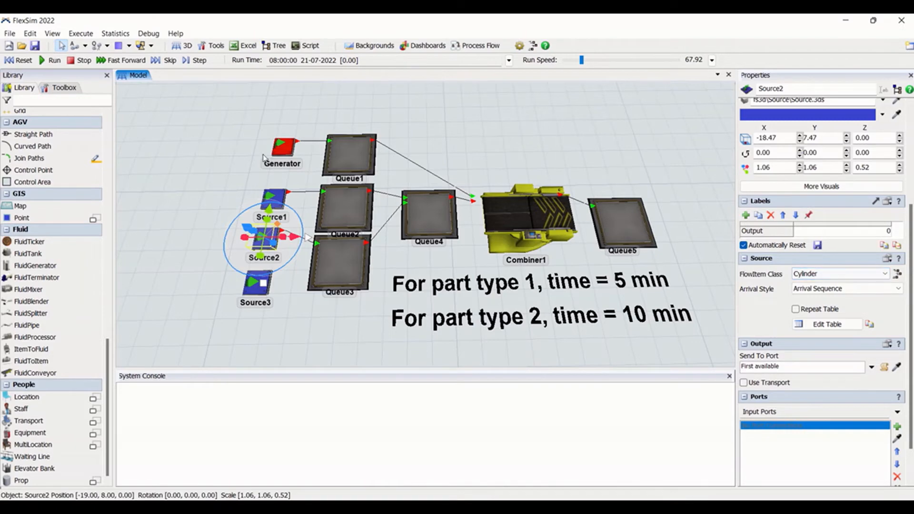
{"action": "left_click", "coordinate": [286, 147]}
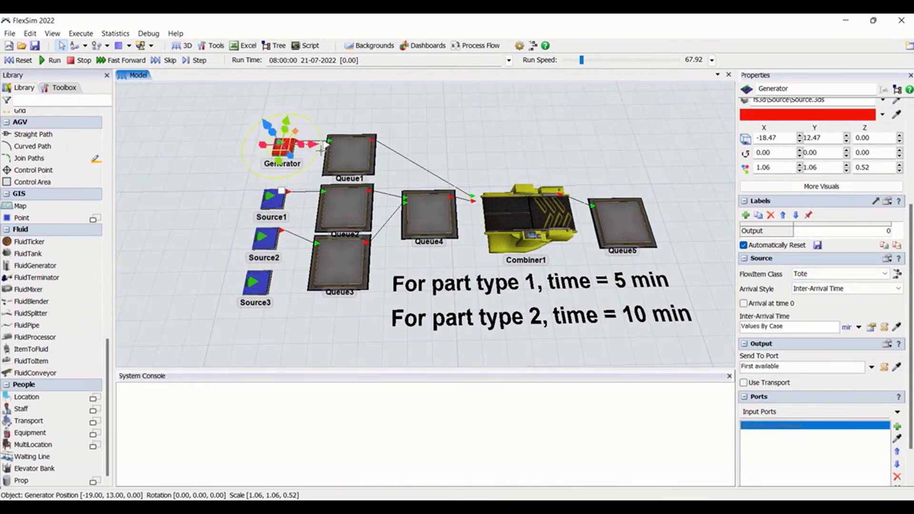
- Follow the item flow through Queue1, Queue2 and Queue3 to Queue4, including the Source2 settings that feed Queue3
{"action": "left_click", "coordinate": [340, 156]}
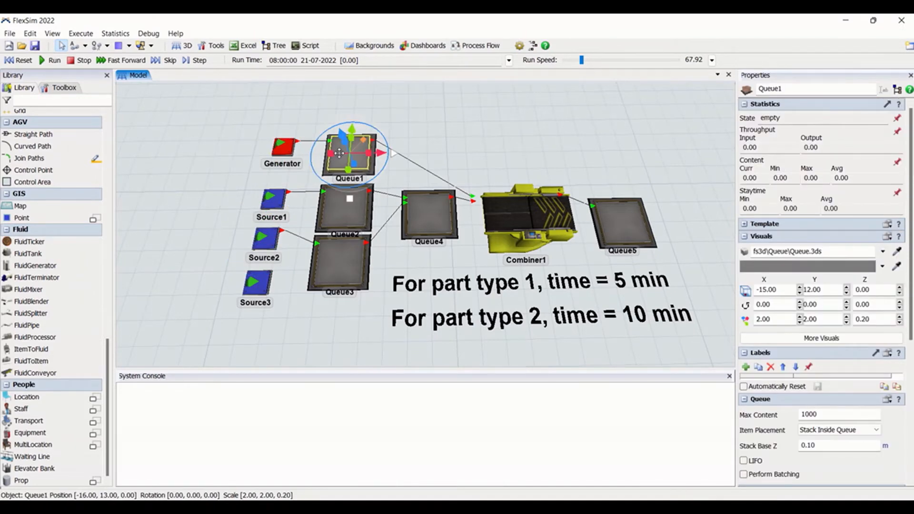
{"action": "left_click", "coordinate": [284, 203]}
{"action": "left_click", "coordinate": [346, 201]}
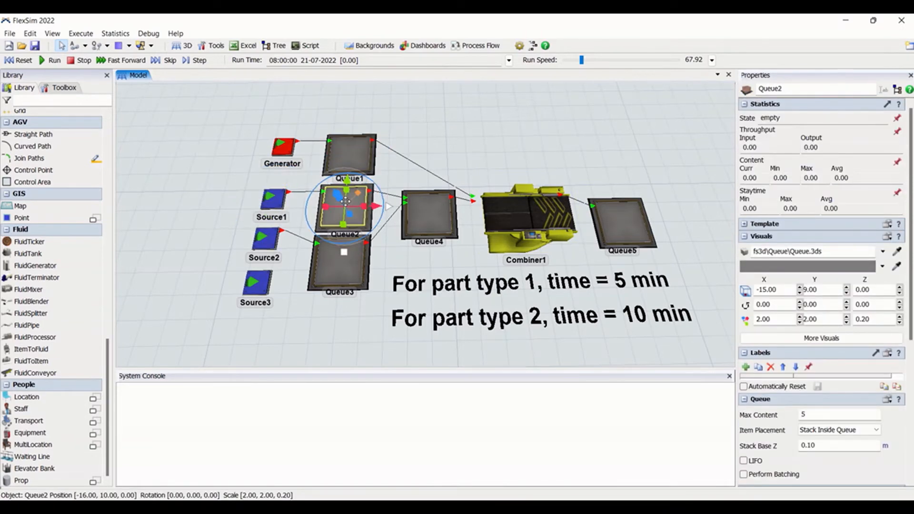
{"action": "left_click", "coordinate": [426, 211]}
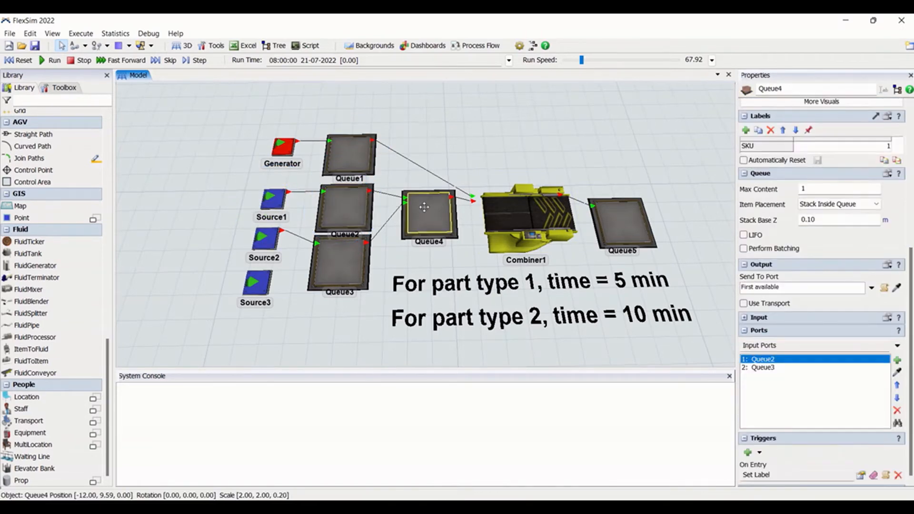
{"action": "left_click", "coordinate": [265, 247]}
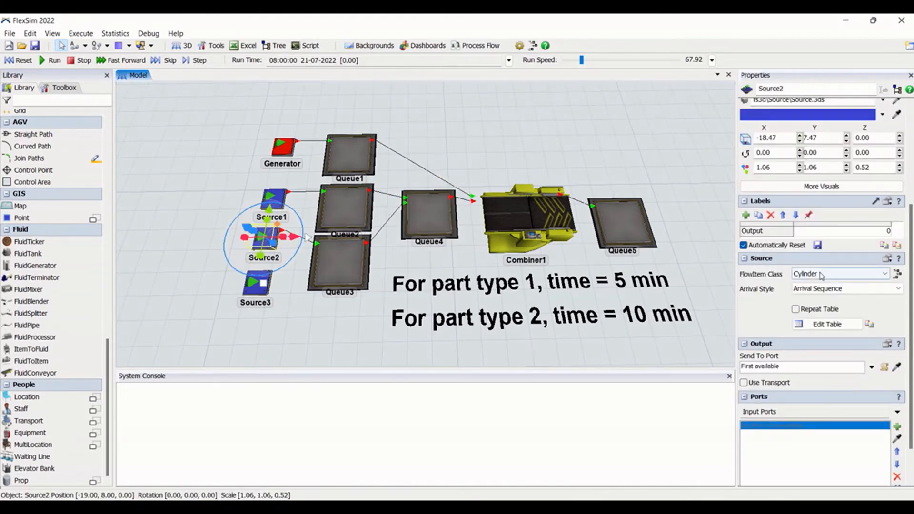
{"action": "left_click", "coordinate": [354, 269]}
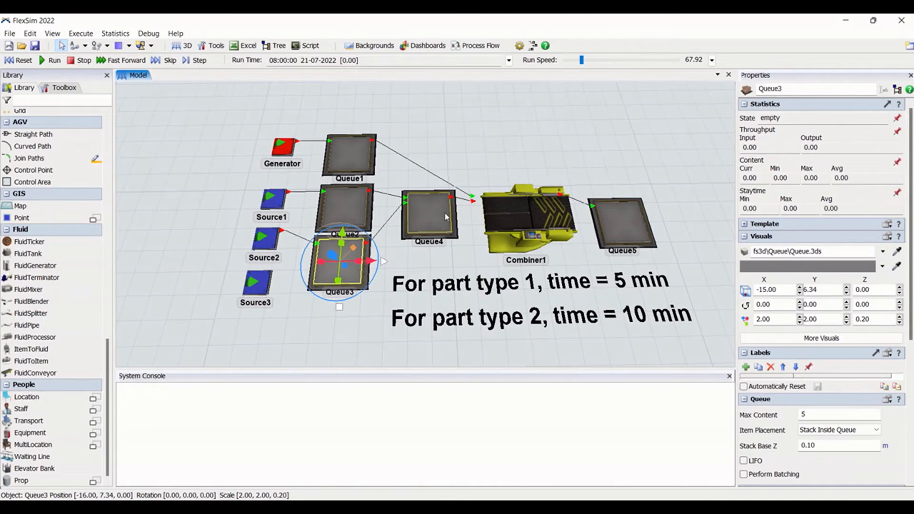
{"action": "left_click", "coordinate": [437, 217]}
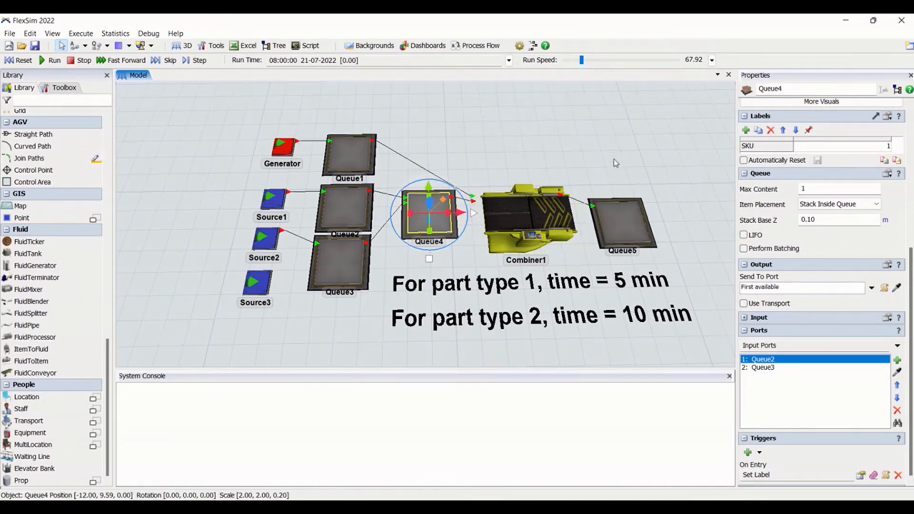
- Examine Queue2 and Queue3 as inputs of Queue4 and inspect the SKU label on Queue4
{"action": "left_click_drag", "start_coordinate": [614, 160], "coordinate": [602, 150]}
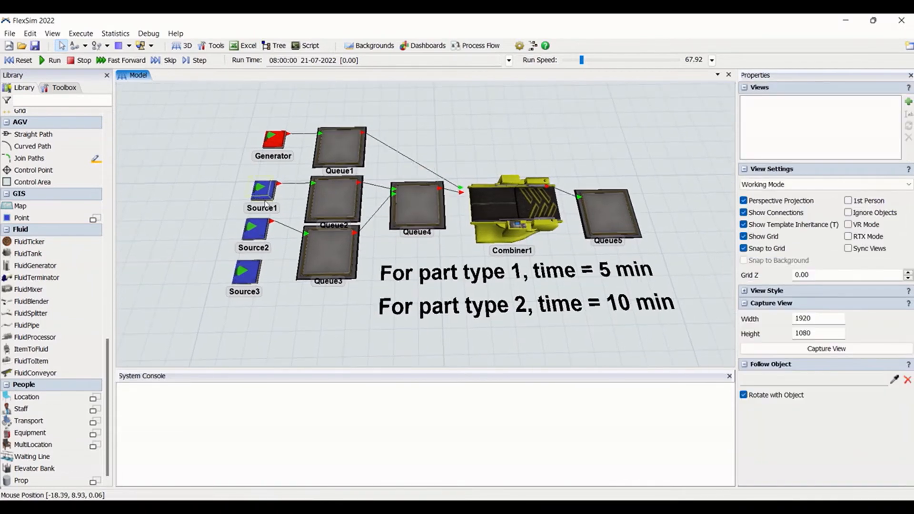
{"action": "left_click", "coordinate": [334, 201]}
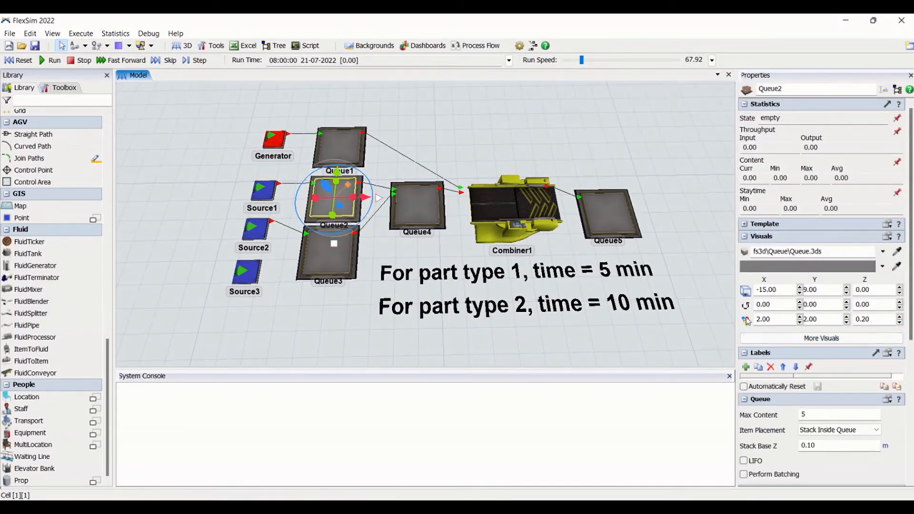
{"action": "left_click", "coordinate": [347, 256]}
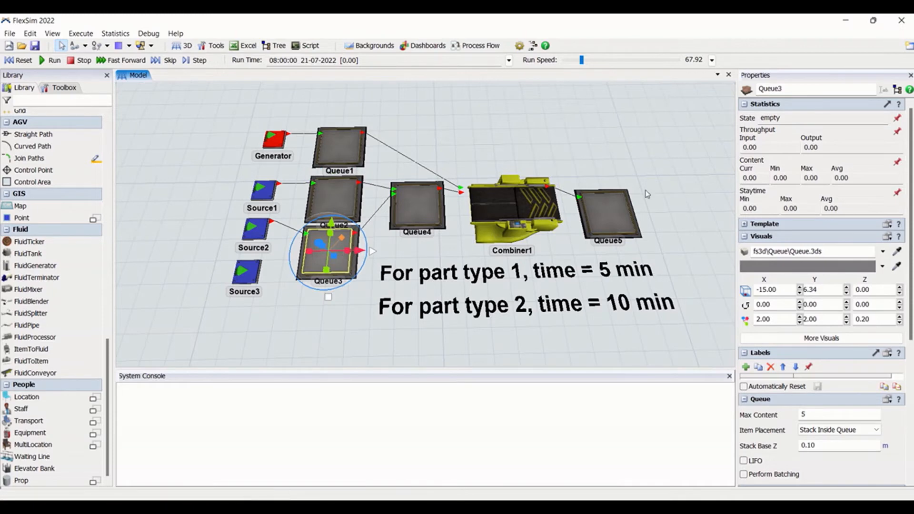
{"action": "left_click", "coordinate": [426, 202]}
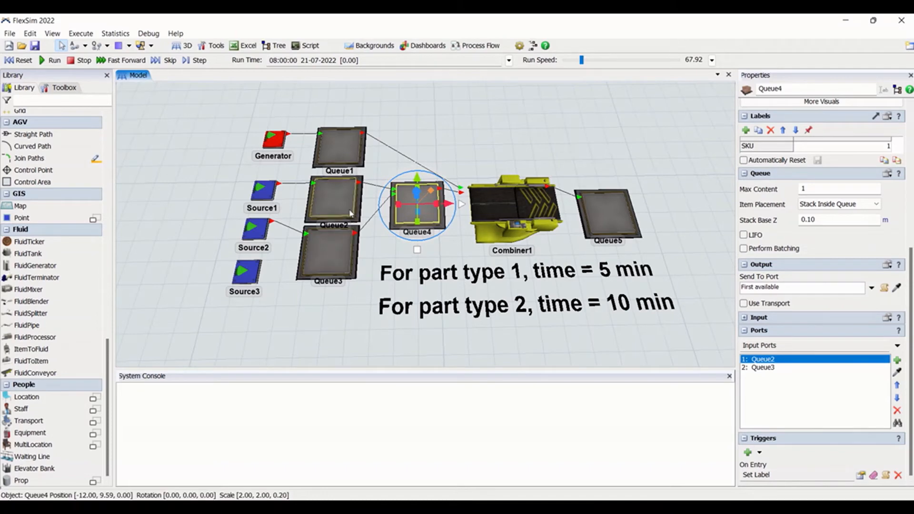
{"action": "left_click", "coordinate": [375, 252]}
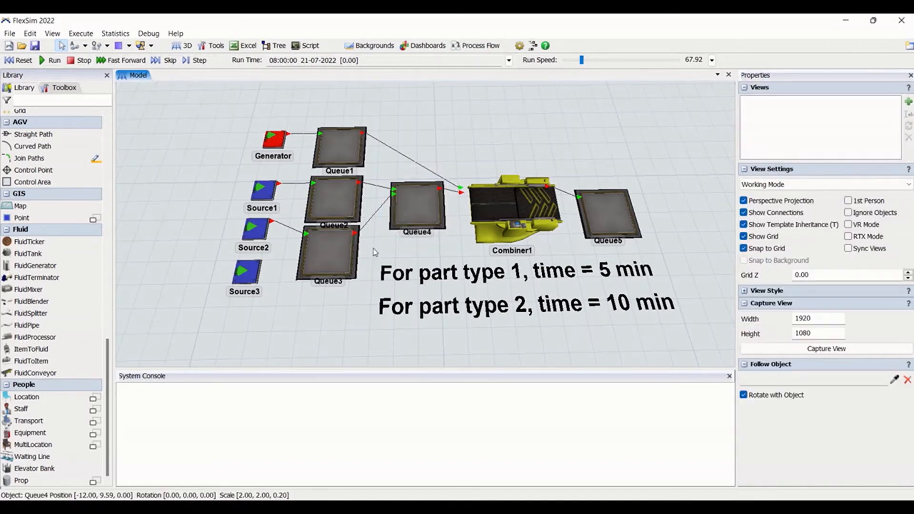
{"action": "left_click", "coordinate": [413, 212]}
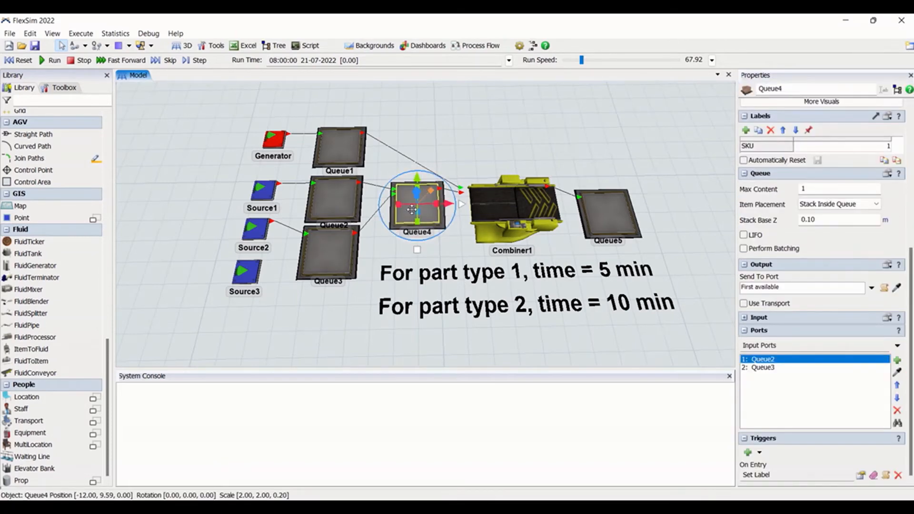
{"action": "left_click", "coordinate": [757, 147]}
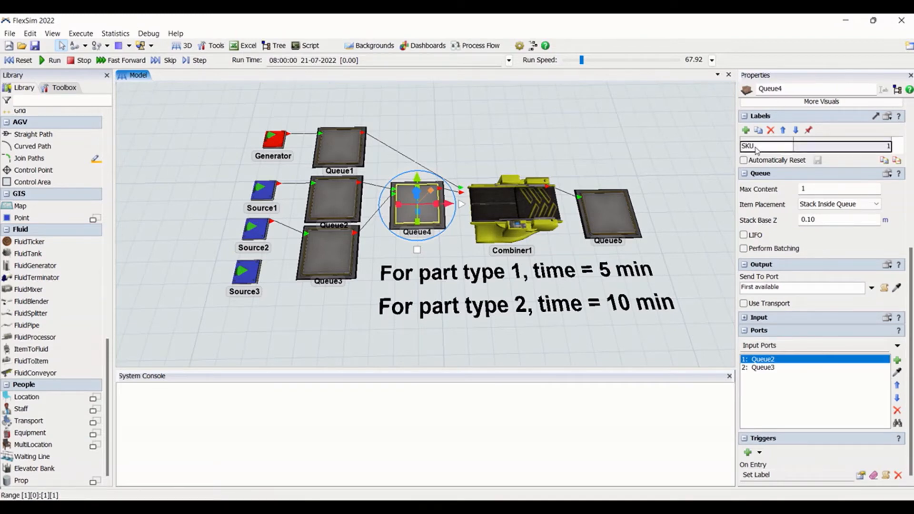
{"action": "left_click", "coordinate": [815, 150]}
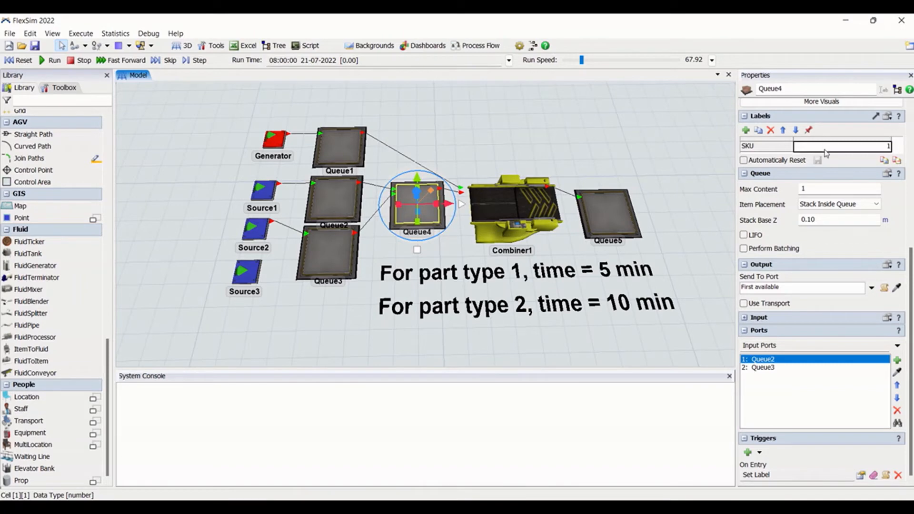
{"action": "left_click", "coordinate": [439, 136]}
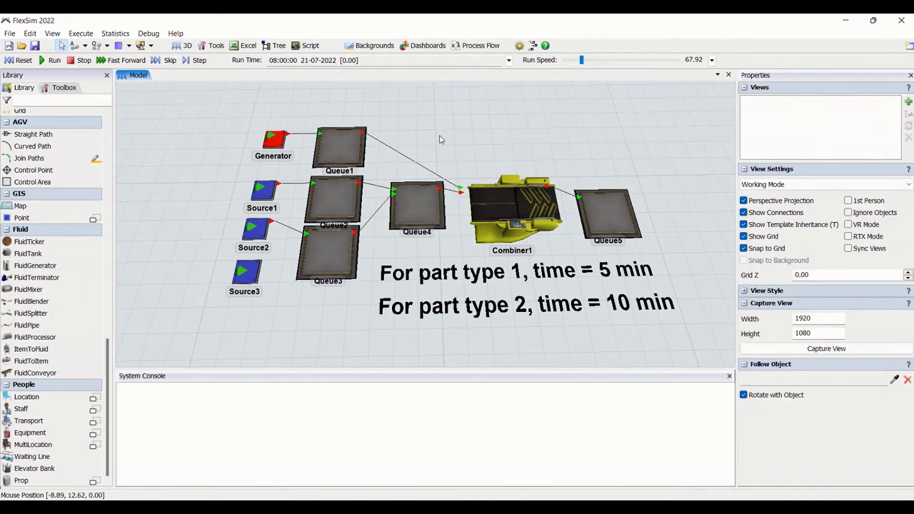
- Compare the arrival style settings of the Generator, Source1 and Source2
{"action": "left_click", "coordinate": [274, 152]}
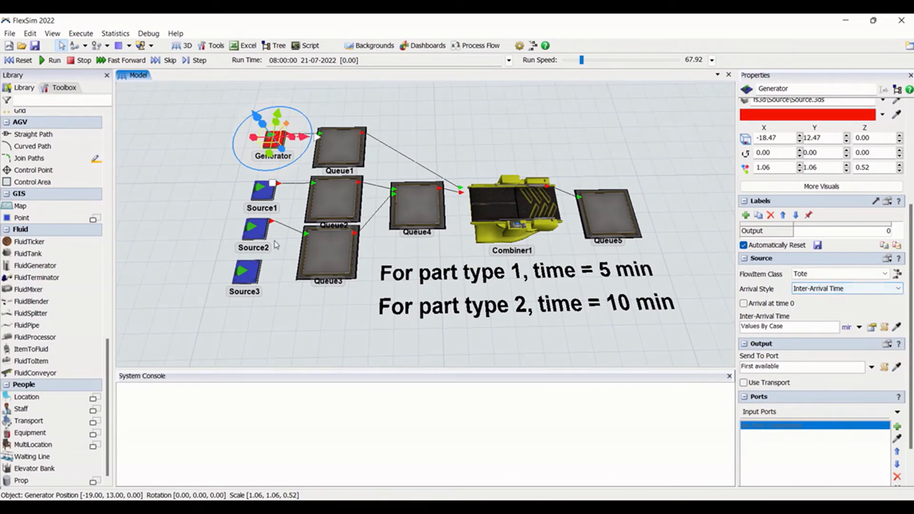
{"action": "left_click", "coordinate": [265, 192]}
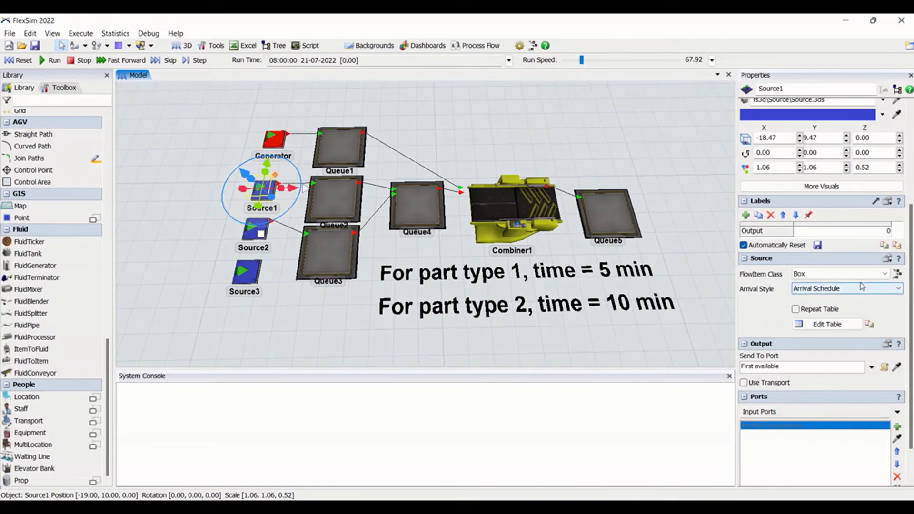
{"action": "left_click", "coordinate": [253, 233]}
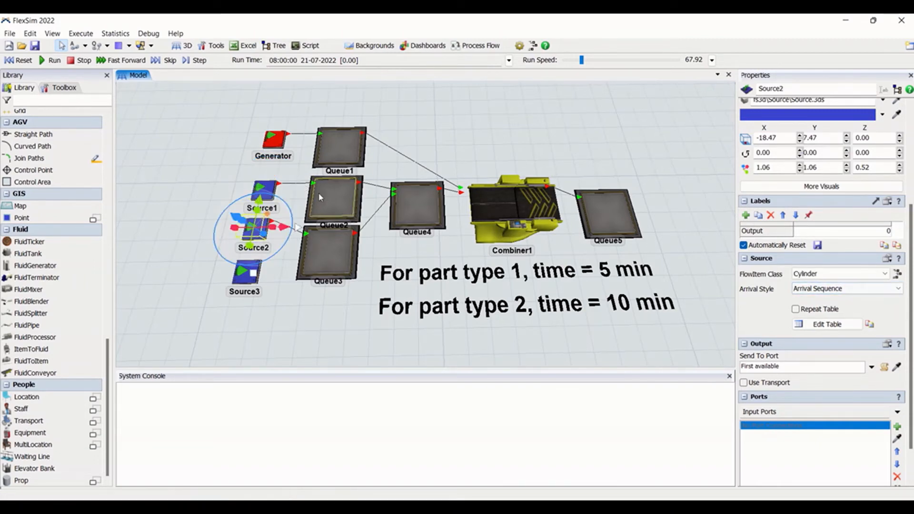
{"action": "left_click", "coordinate": [274, 139]}
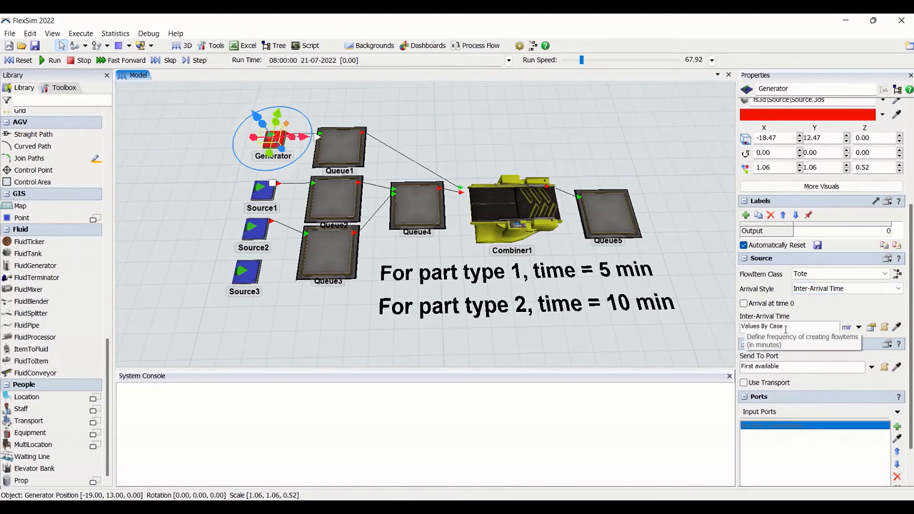
- Open the arrival schedule table of Source1 and set its number of arrivals to 5
{"action": "left_click", "coordinate": [263, 199]}
{"action": "left_click", "coordinate": [259, 213]}
{"action": "left_click", "coordinate": [261, 198]}
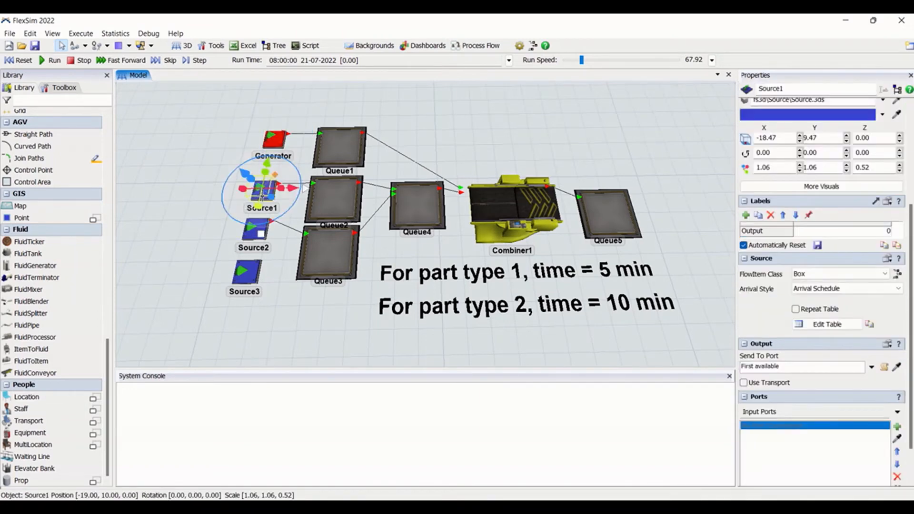
{"action": "left_click", "coordinate": [823, 328]}
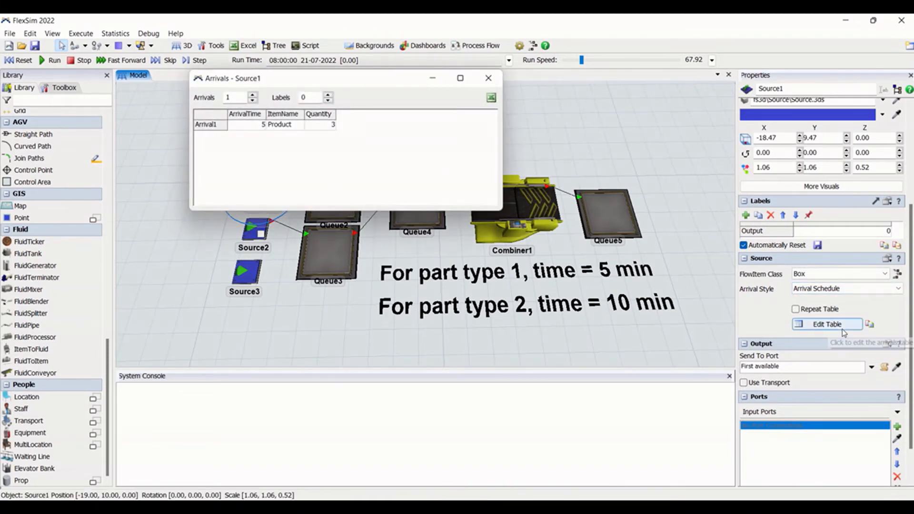
{"action": "double_click", "coordinate": [236, 99]}
{"action": "type", "text": "5"}
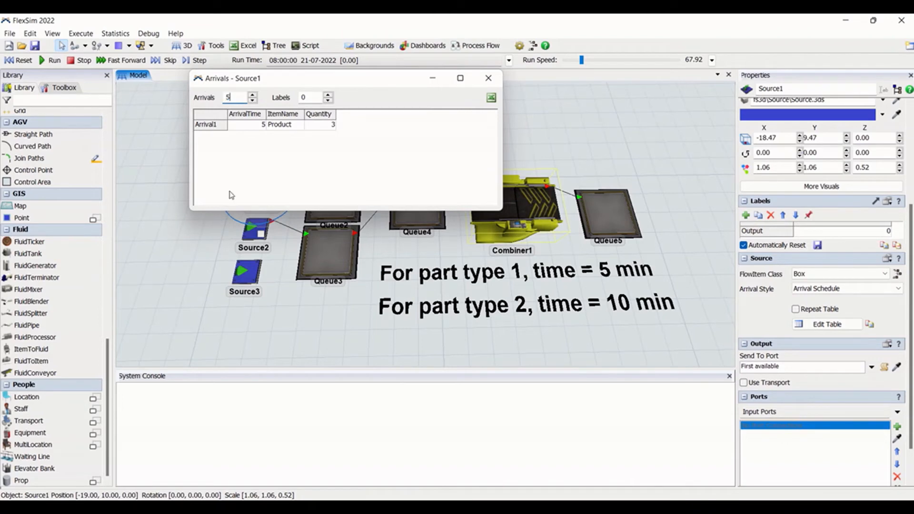
{"action": "left_click", "coordinate": [252, 157]}
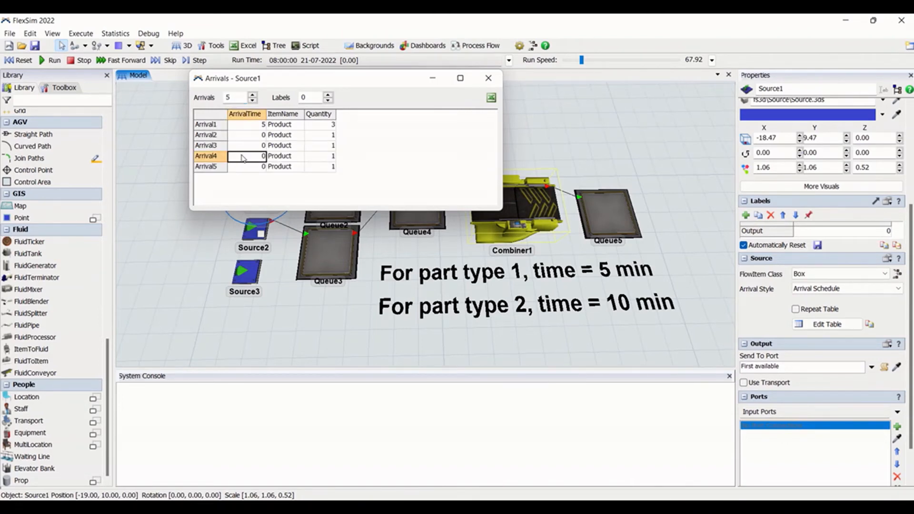
- Try 5 label columns in Source1's arrival table and return the label count to 0
{"action": "double_click", "coordinate": [315, 99]}
{"action": "type", "text": "5"}
{"action": "left_click", "coordinate": [370, 170]}
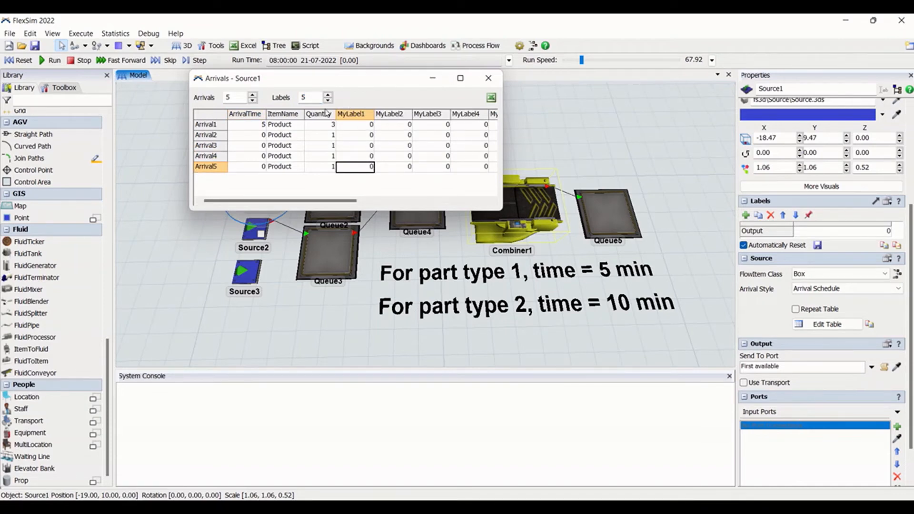
{"action": "double_click", "coordinate": [310, 98]}
{"action": "left_click", "coordinate": [353, 101]}
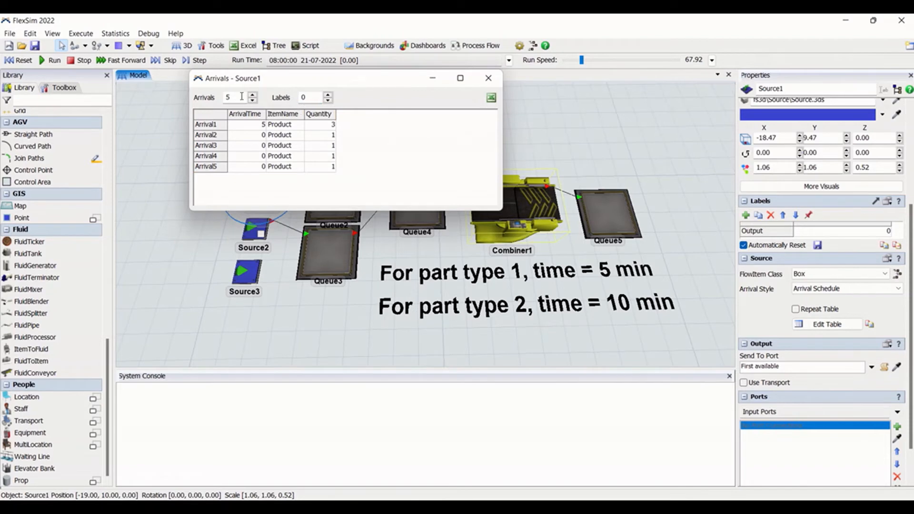
- Set the arrival time of Arrival2 in Source1's arrival table to 10
{"action": "left_click_drag", "start_coordinate": [243, 97], "coordinate": [215, 95]}
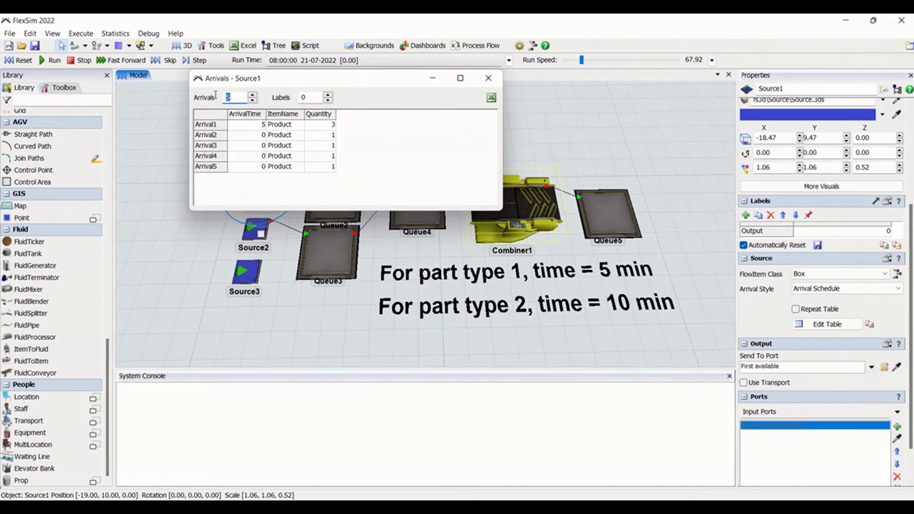
{"action": "left_click", "coordinate": [235, 127]}
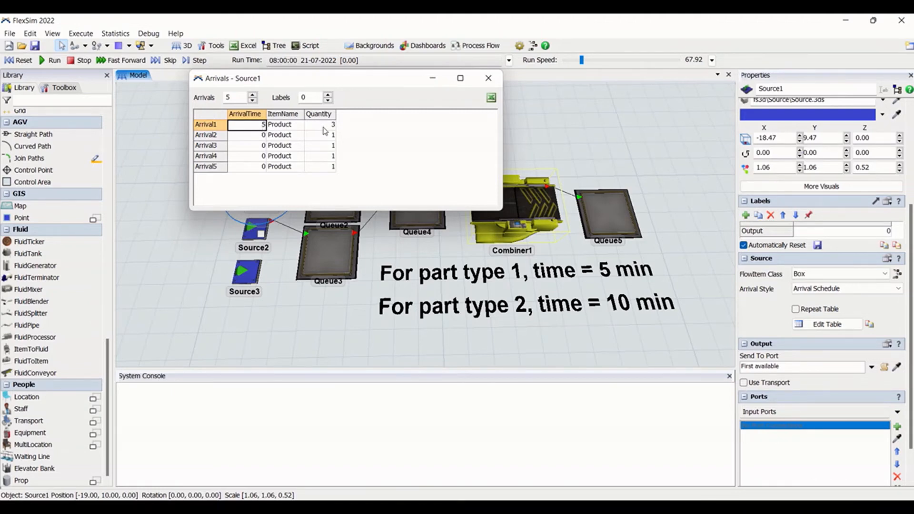
{"action": "left_click", "coordinate": [294, 130]}
{"action": "left_click", "coordinate": [252, 137]}
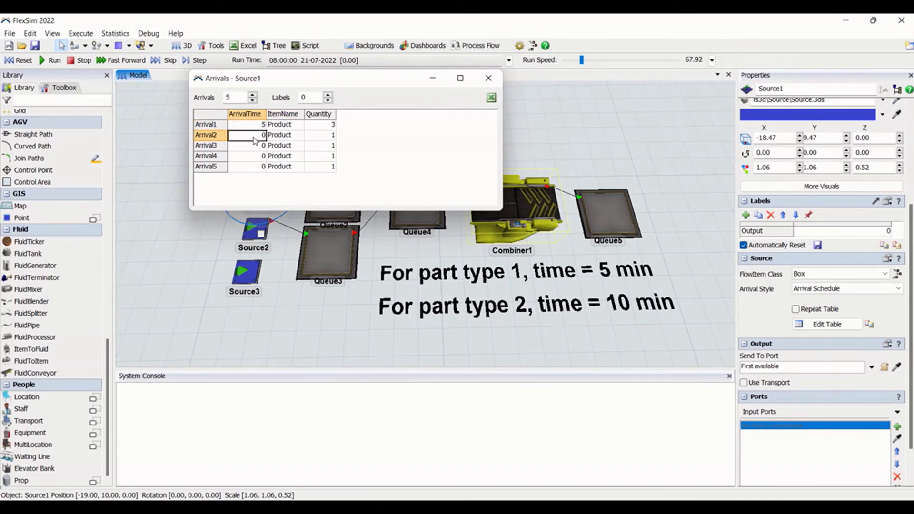
{"action": "type", "text": "10"}
{"action": "left_click", "coordinate": [380, 152]}
{"action": "left_click", "coordinate": [261, 137]}
{"action": "left_click", "coordinate": [330, 137]}
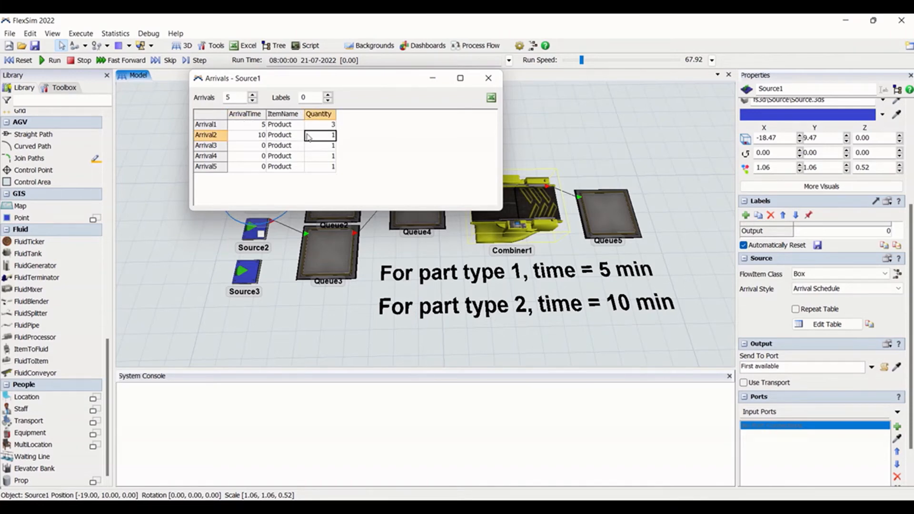
{"action": "left_click", "coordinate": [292, 138]}
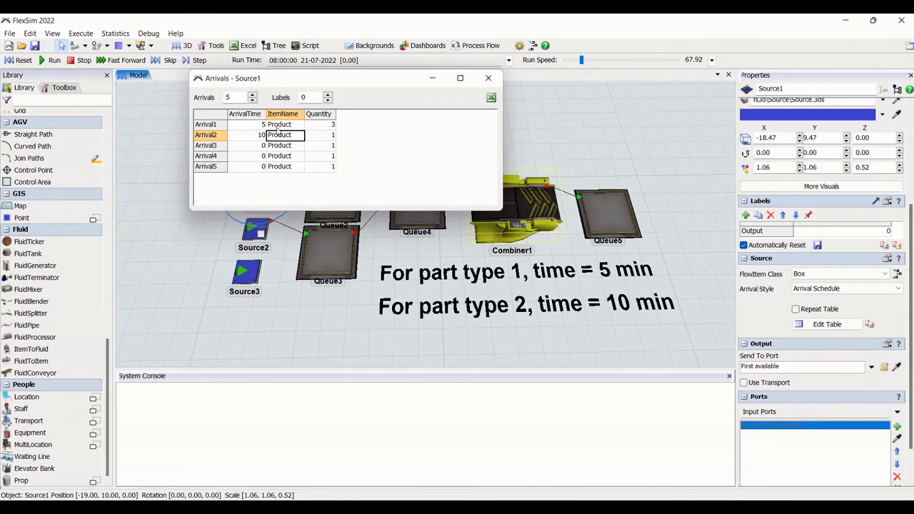
- Set the number of arrivals in Source1's table to 1 and close the table
{"action": "left_click_drag", "start_coordinate": [243, 96], "coordinate": [213, 98]}
{"action": "type", "text": "1"}
{"action": "key", "text": "Return"}
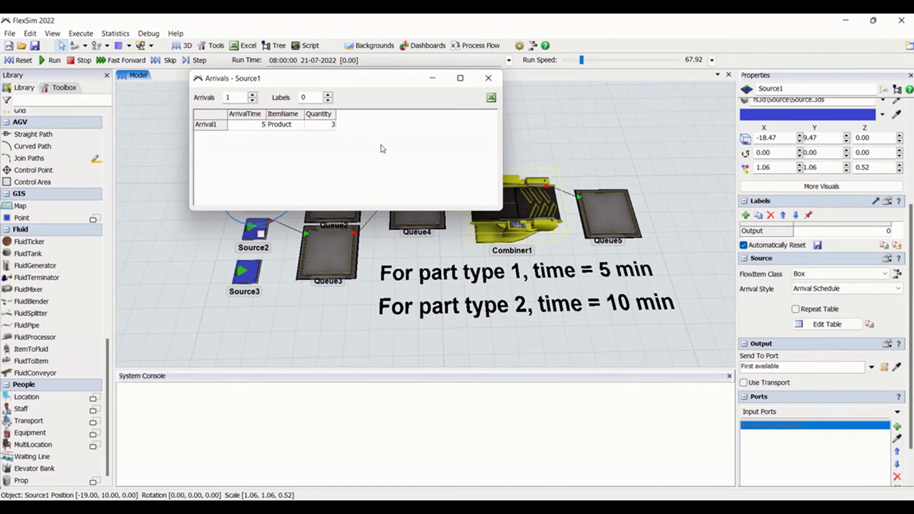
{"action": "left_click", "coordinate": [258, 125]}
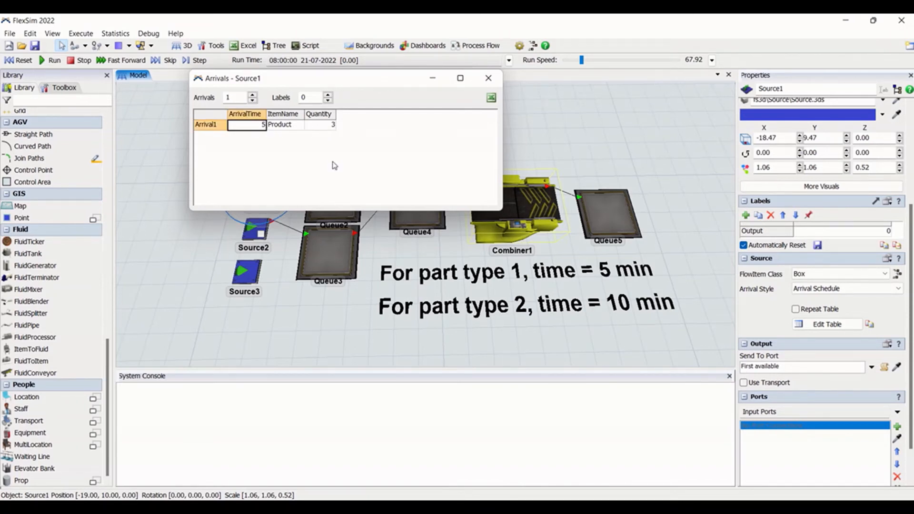
{"action": "left_click", "coordinate": [288, 127]}
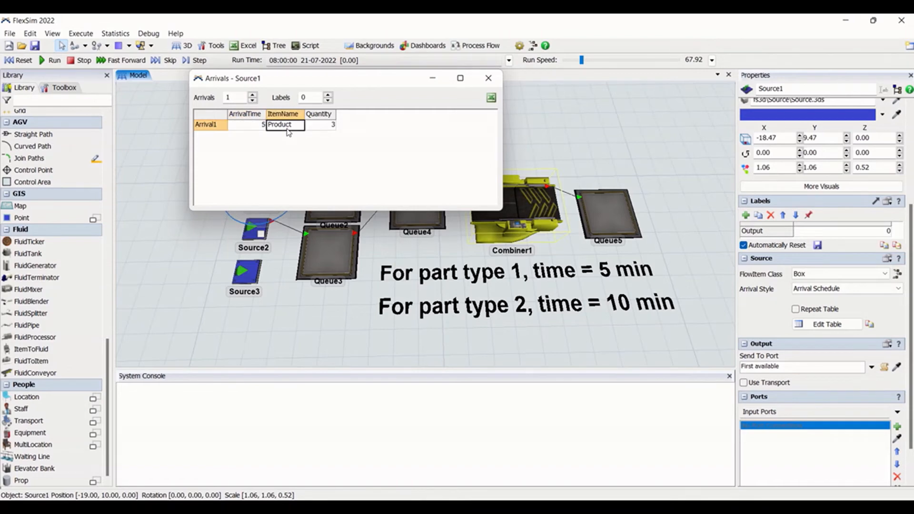
{"action": "left_click", "coordinate": [489, 78]}
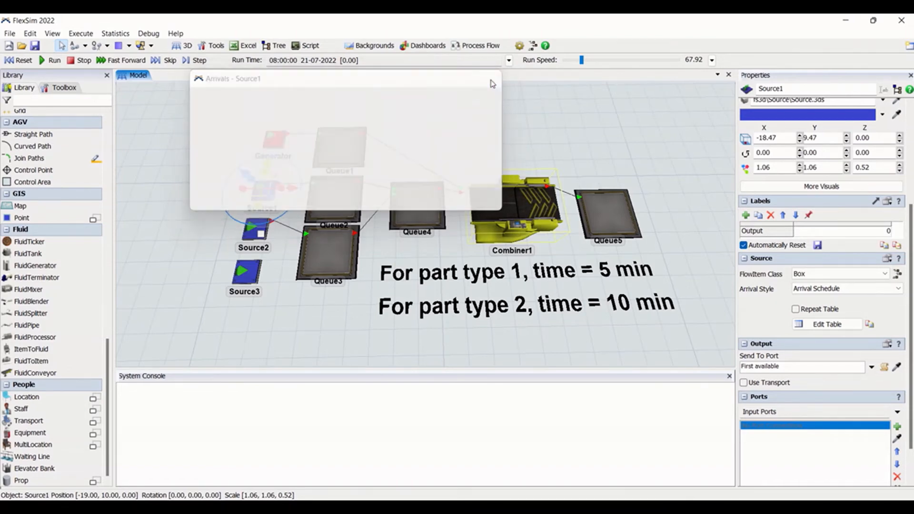
- Open Source2's arrival sequence table and set its number of arrivals to 5
{"action": "left_click", "coordinate": [256, 231]}
{"action": "left_click", "coordinate": [828, 325]}
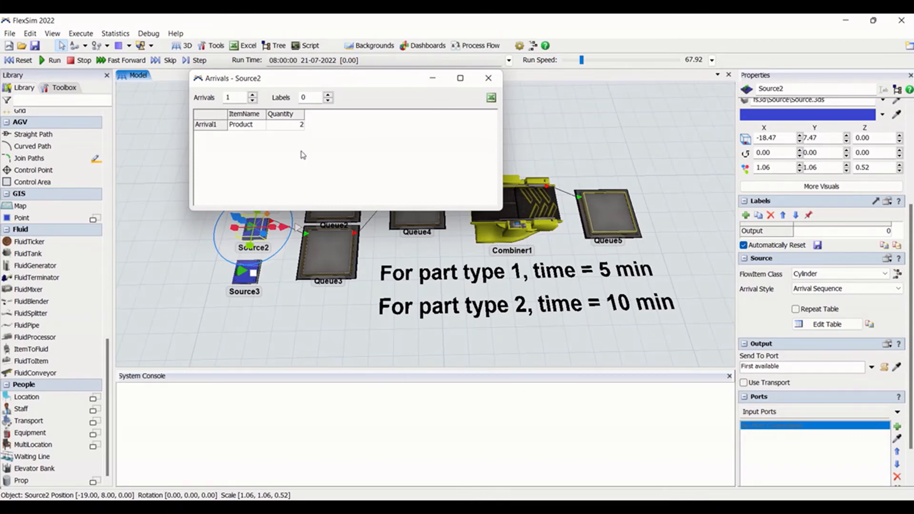
{"action": "left_click_drag", "start_coordinate": [232, 98], "coordinate": [217, 97]}
{"action": "type", "text": "5"}
{"action": "left_click", "coordinate": [279, 170]}
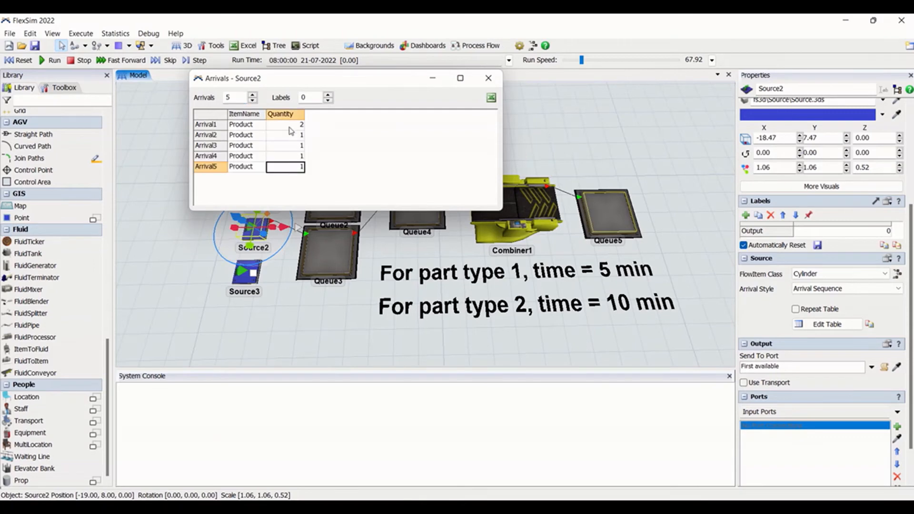
{"action": "left_click_drag", "start_coordinate": [299, 125], "coordinate": [294, 173]}
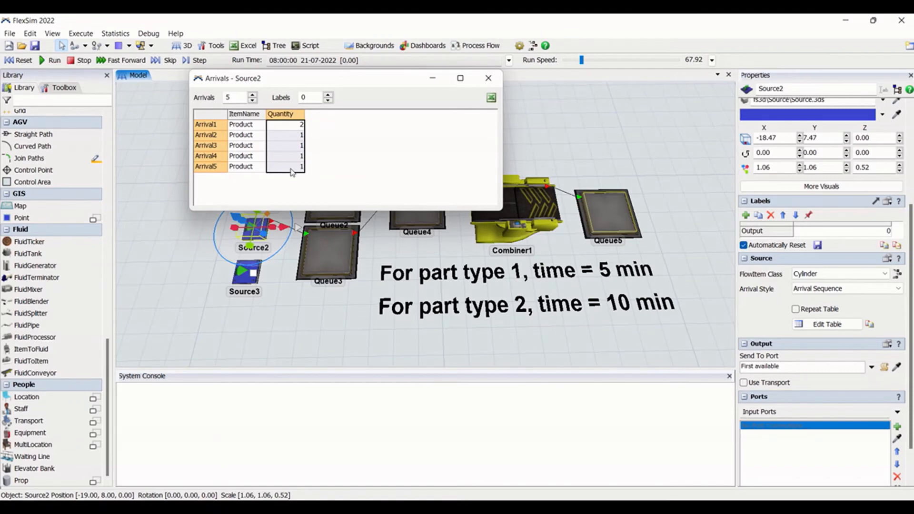
- Return Source2's number of arrivals to 1 and close its arrival sequence table
{"action": "left_click_drag", "start_coordinate": [239, 99], "coordinate": [183, 91]}
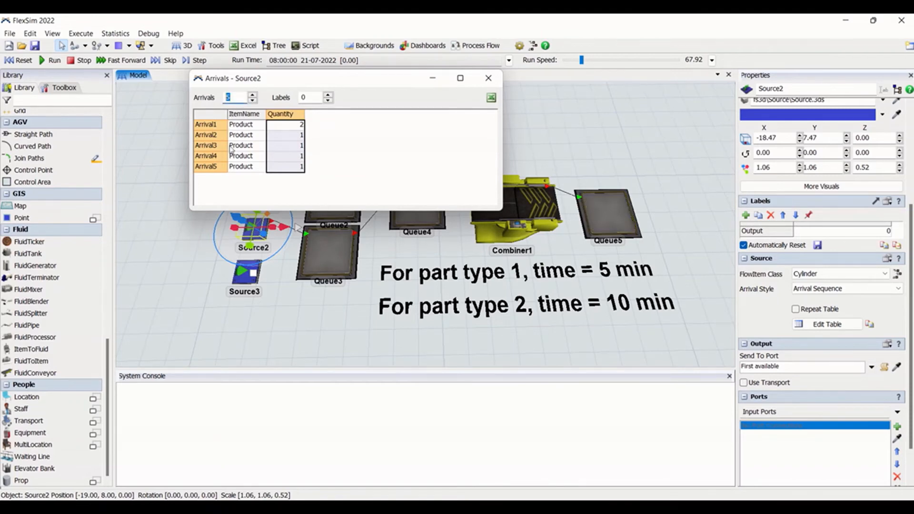
{"action": "type", "text": "1"}
{"action": "key", "text": "Return"}
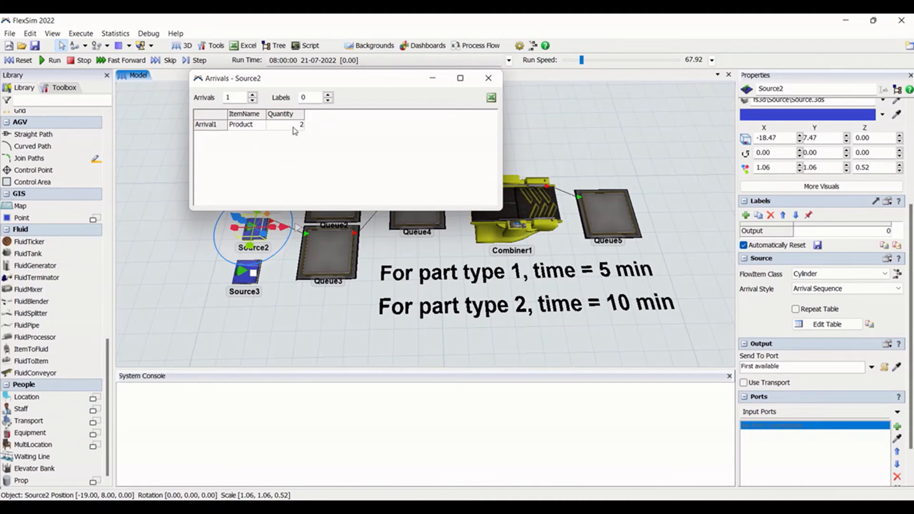
{"action": "left_click", "coordinate": [295, 129]}
{"action": "left_click", "coordinate": [258, 129]}
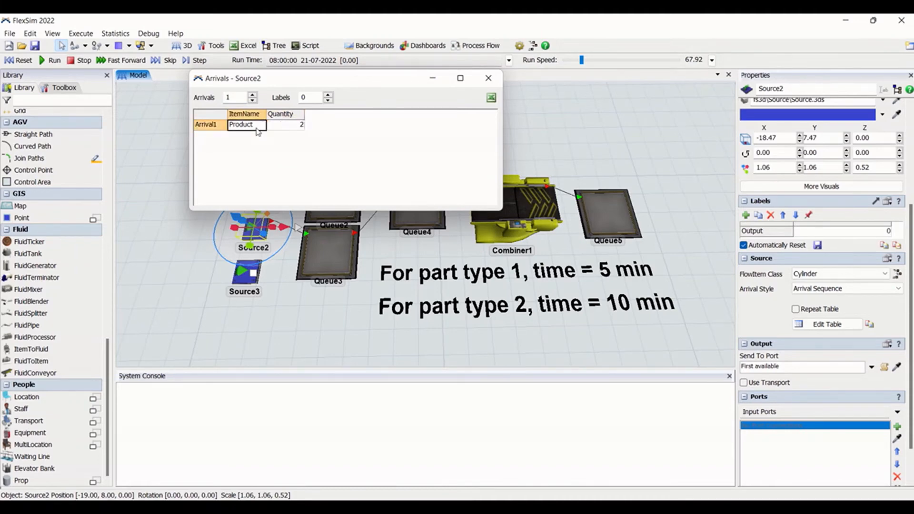
{"action": "left_click", "coordinate": [489, 78]}
- Compare the arrival styles of Source2, Source1 and the Generator, including the Generator's Values By Case inter-arrival setup
{"action": "left_click", "coordinate": [216, 204]}
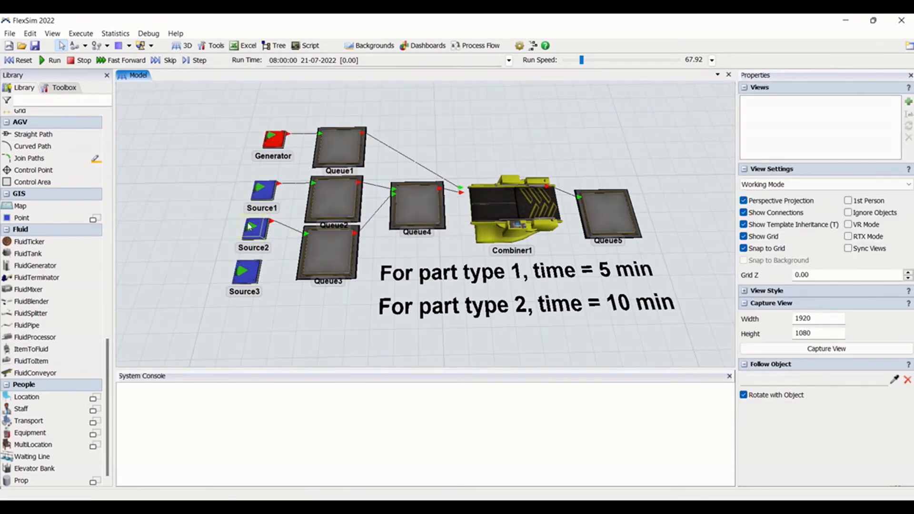
{"action": "left_click", "coordinate": [260, 230]}
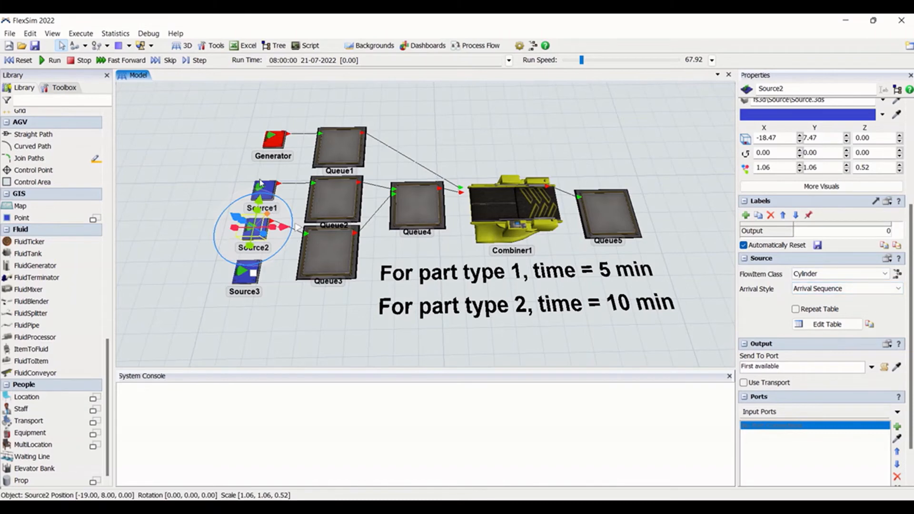
{"action": "left_click", "coordinate": [263, 189]}
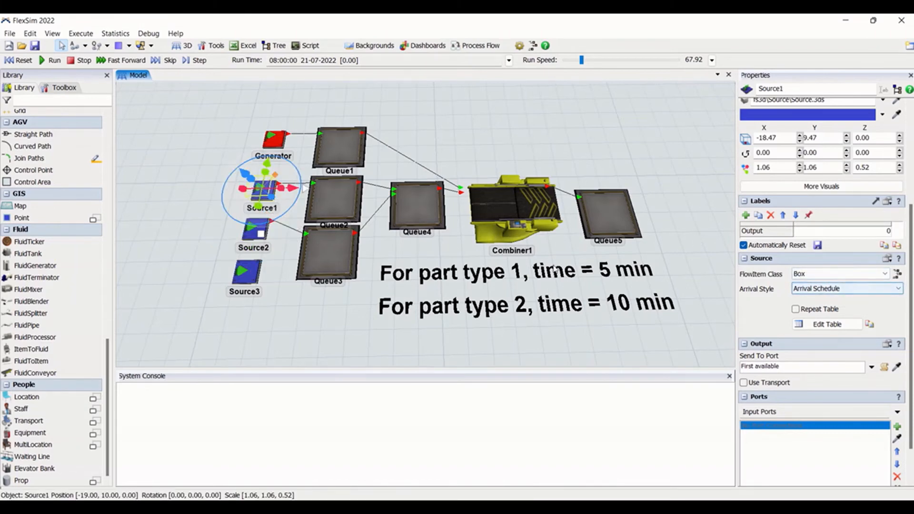
{"action": "left_click", "coordinate": [274, 140]}
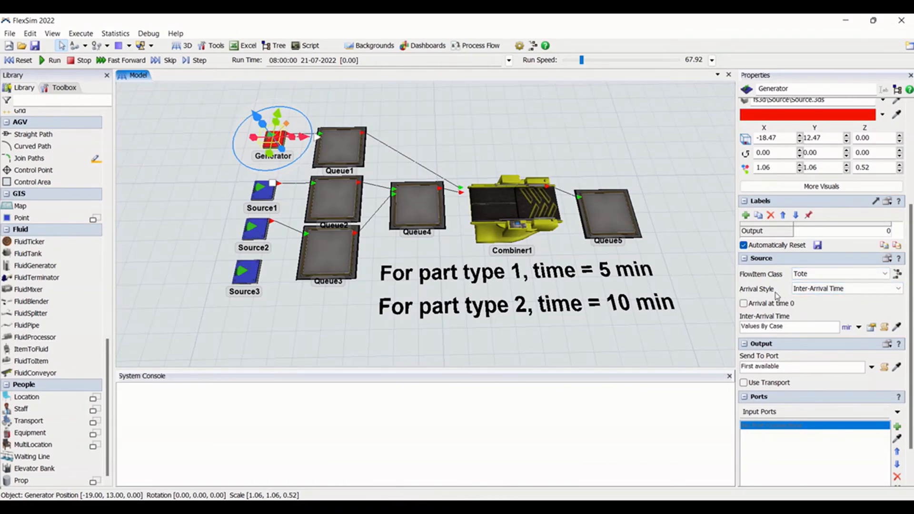
{"action": "left_click", "coordinate": [871, 328]}
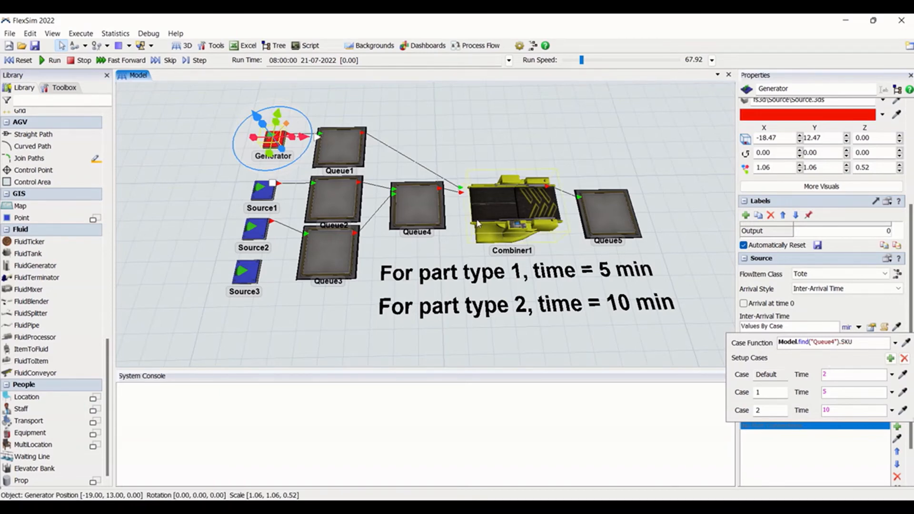
{"action": "left_click", "coordinate": [414, 205]}
{"action": "left_click", "coordinate": [380, 264]}
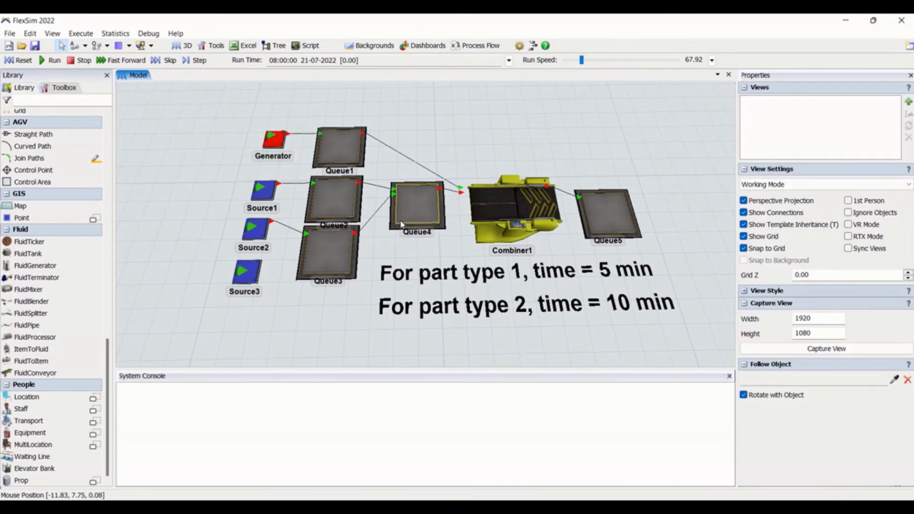
- Examine Queue4's SKU label and the Generator's inter-arrival time cases that refer to it
{"action": "left_click", "coordinate": [404, 220]}
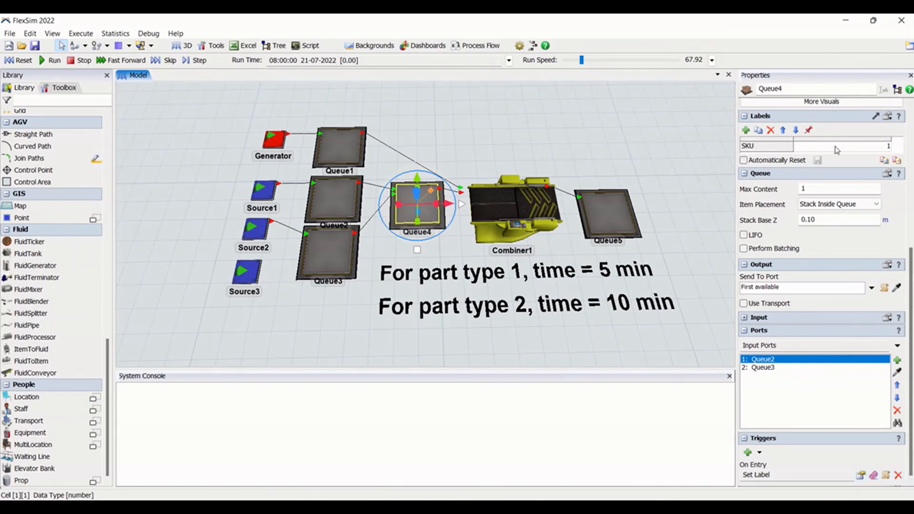
{"action": "left_click", "coordinate": [883, 148]}
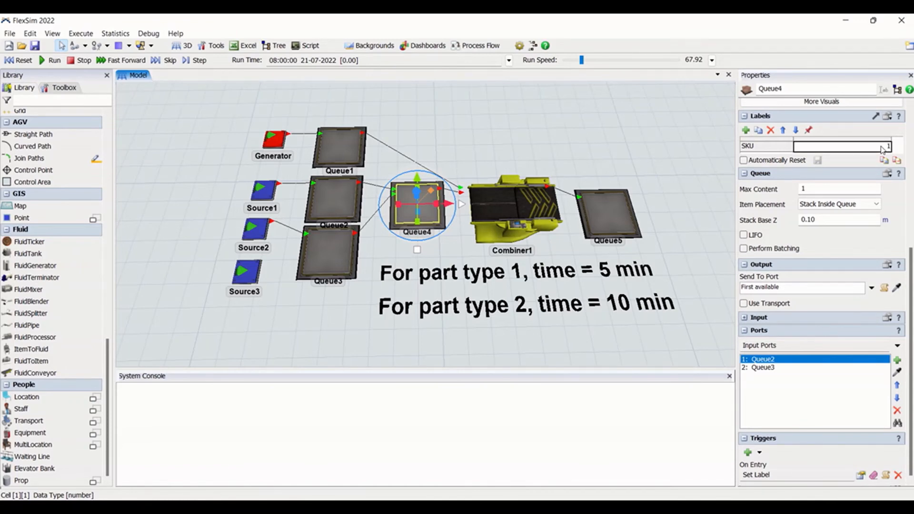
{"action": "left_click", "coordinate": [272, 147]}
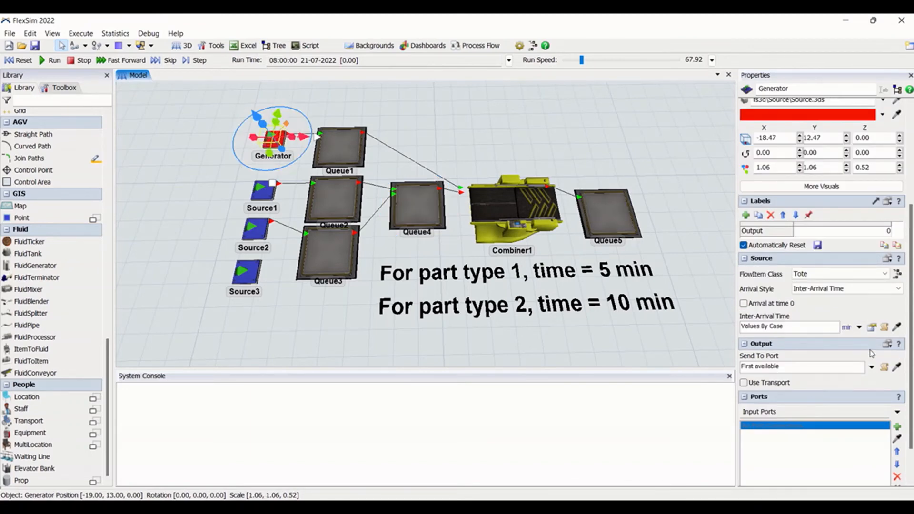
{"action": "left_click", "coordinate": [870, 328]}
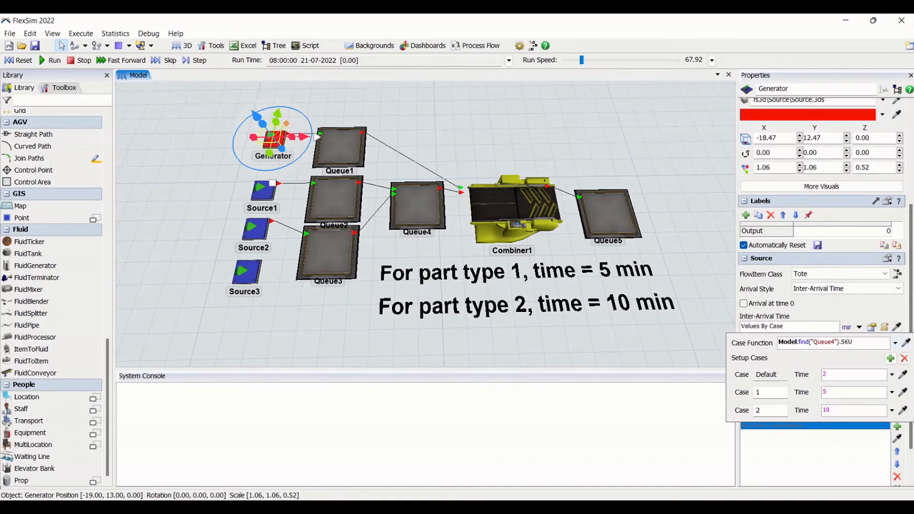
{"action": "left_click", "coordinate": [433, 253]}
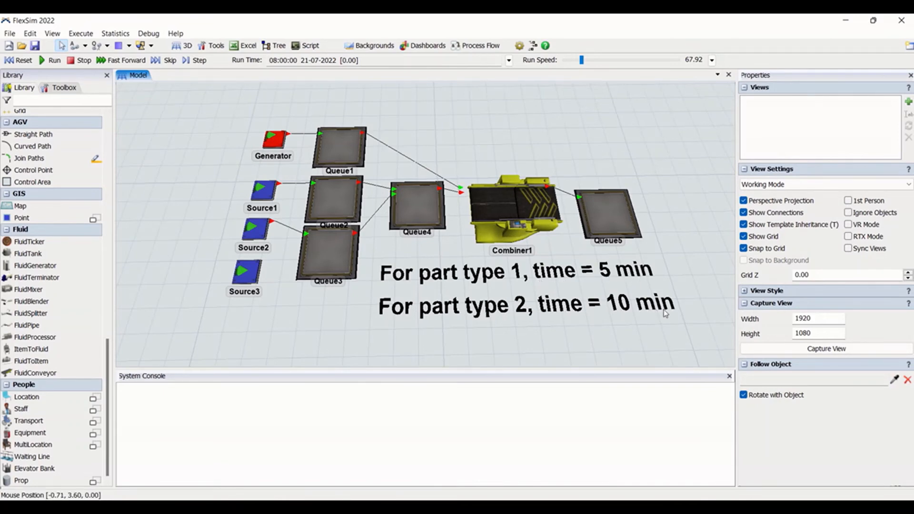
- Set a custom run speed of 15 and run the model
{"action": "left_click_drag", "start_coordinate": [681, 248], "coordinate": [673, 252]}
{"action": "left_click_drag", "start_coordinate": [673, 251], "coordinate": [665, 256]}
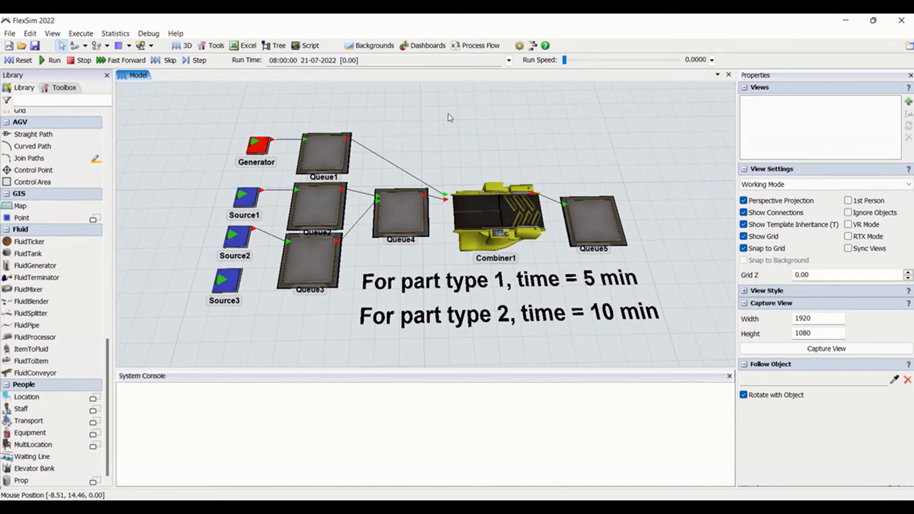
{"action": "left_click", "coordinate": [713, 64]}
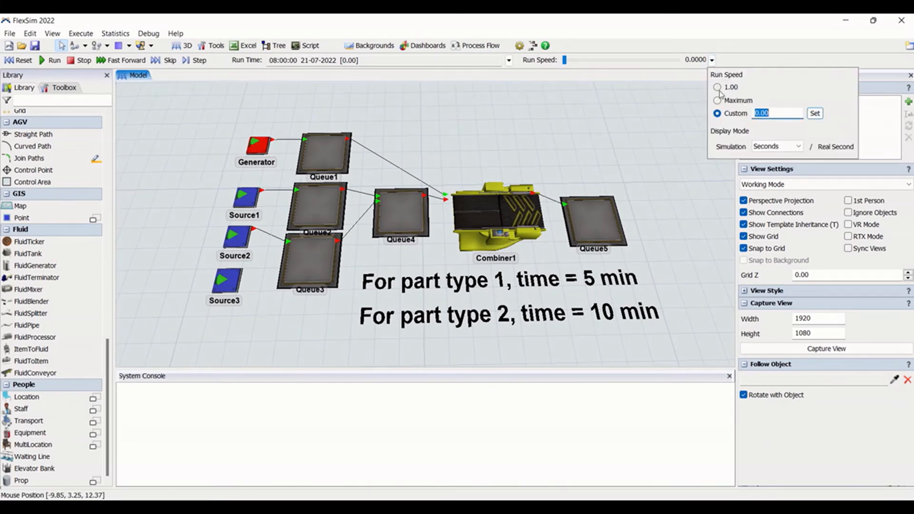
{"action": "type", "text": "15"}
{"action": "left_click", "coordinate": [815, 113]}
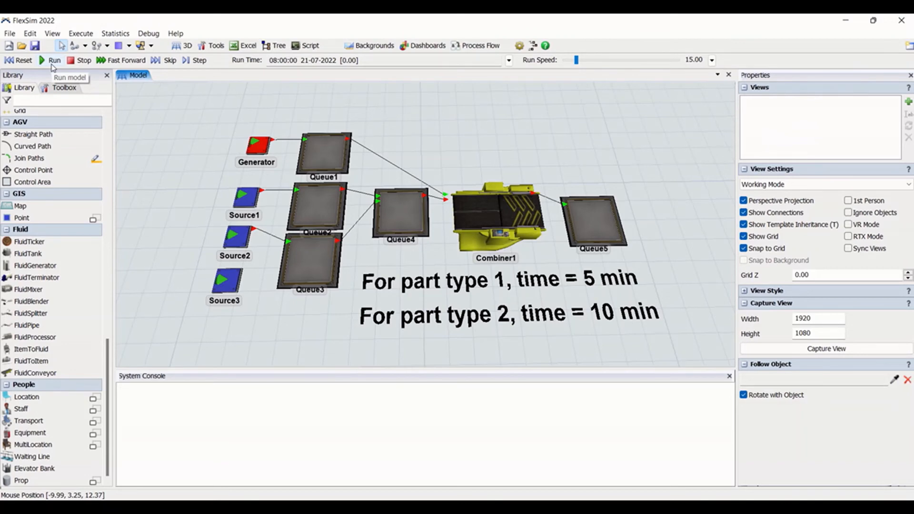
{"action": "left_click", "coordinate": [52, 64]}
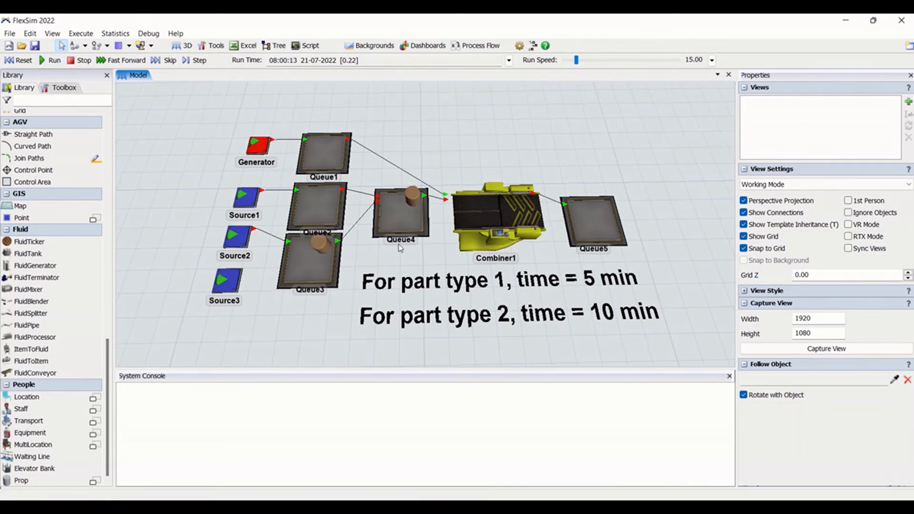
- Inspect the Type label of the item in Queue4 and the SKU label of Queue4 during the run
{"action": "left_click", "coordinate": [410, 196]}
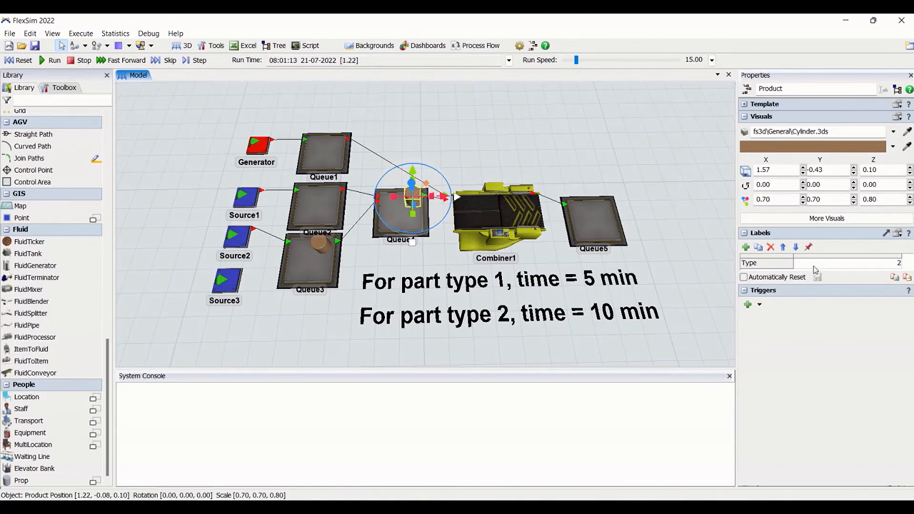
{"action": "left_click", "coordinate": [374, 239]}
{"action": "left_click", "coordinate": [374, 237]}
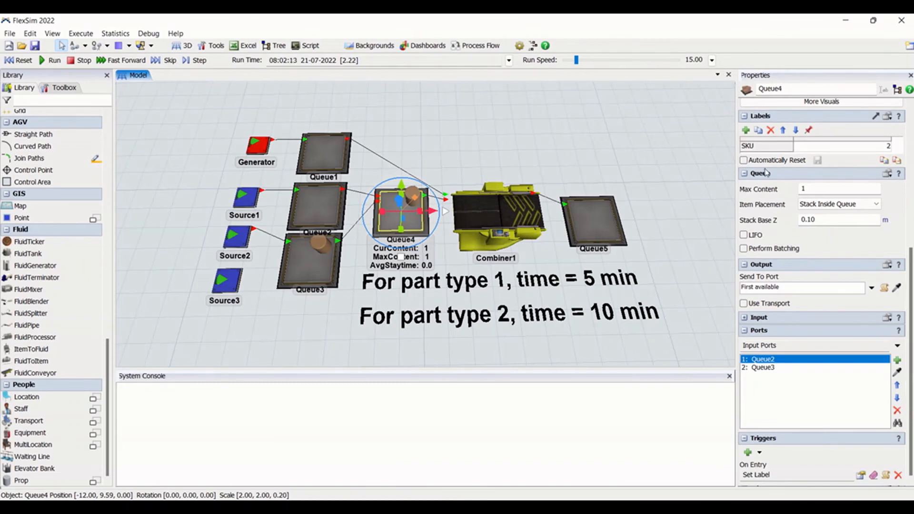
{"action": "left_click", "coordinate": [879, 148]}
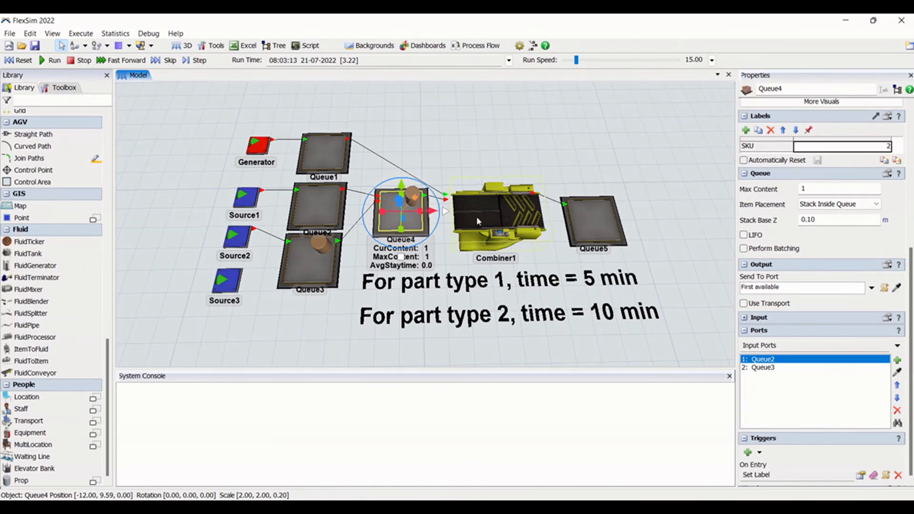
- Check the Generator's output and inter-arrival settings against the part type 2 time note while the model runs
{"action": "left_click", "coordinate": [464, 161]}
{"action": "left_click", "coordinate": [265, 150]}
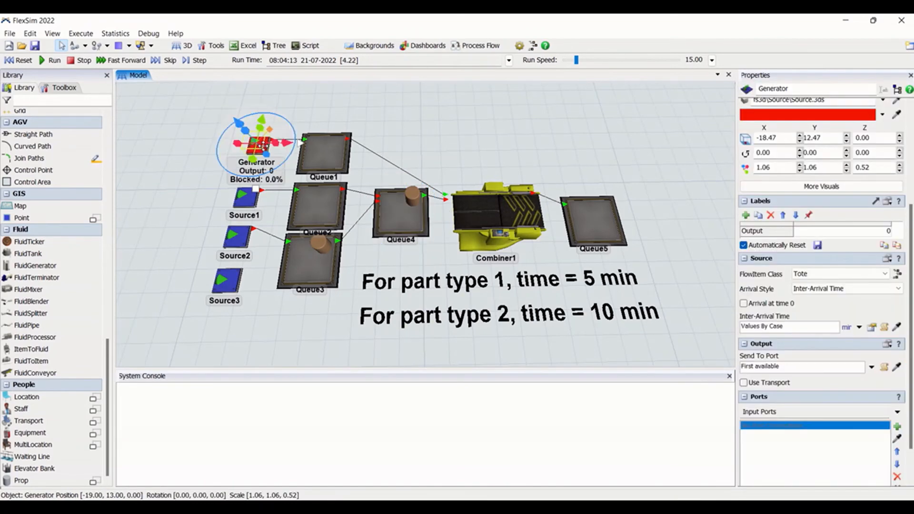
{"action": "left_click", "coordinate": [530, 325]}
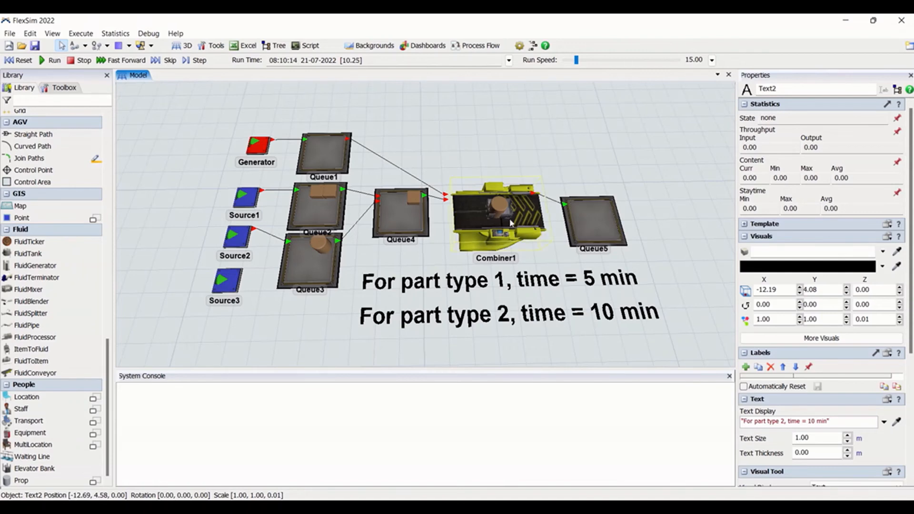
- Inspect the timestamp label of the tote on Combiner1 while the model runs
{"action": "left_click", "coordinate": [495, 216]}
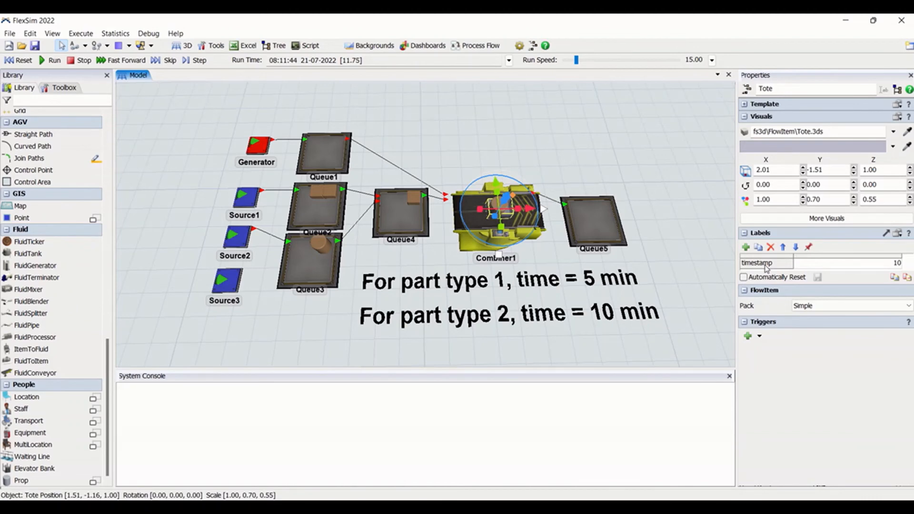
{"action": "left_click", "coordinate": [832, 268]}
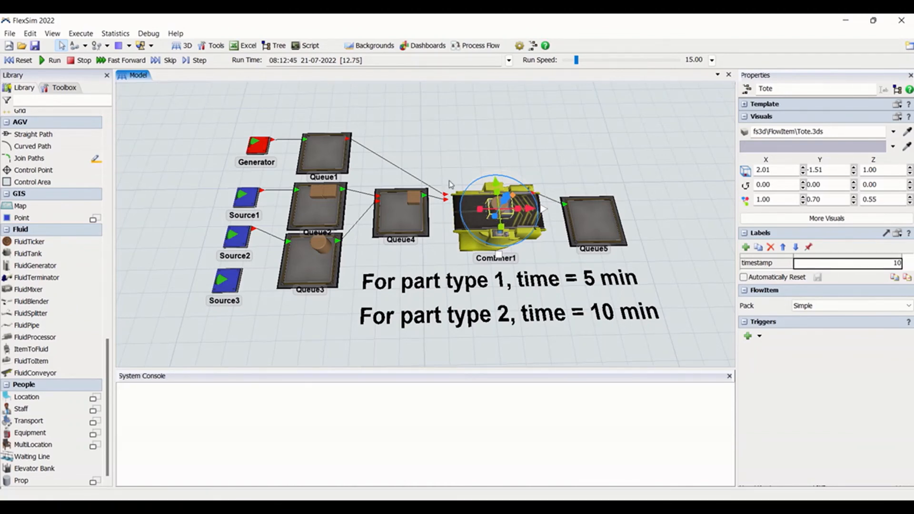
{"action": "left_click", "coordinate": [521, 173]}
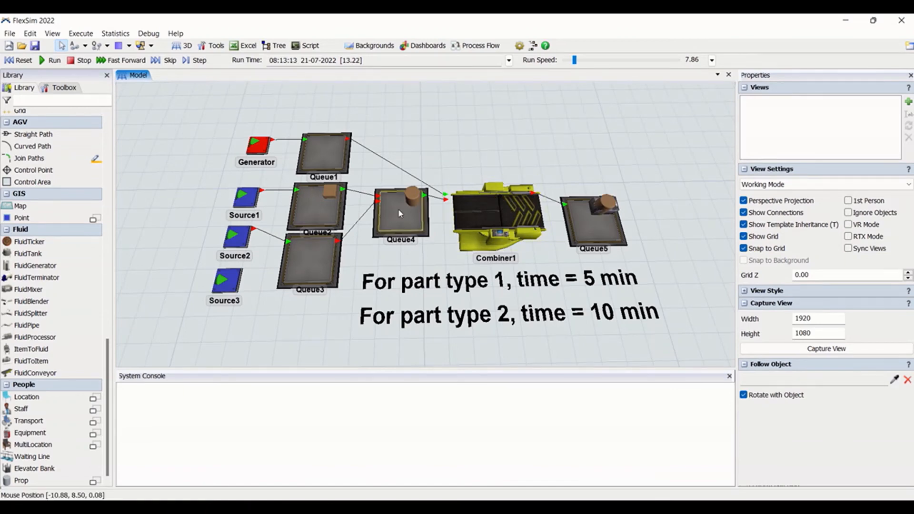
- Compare Queue4's SKU label with the Type label of the item it holds
{"action": "left_click", "coordinate": [407, 226]}
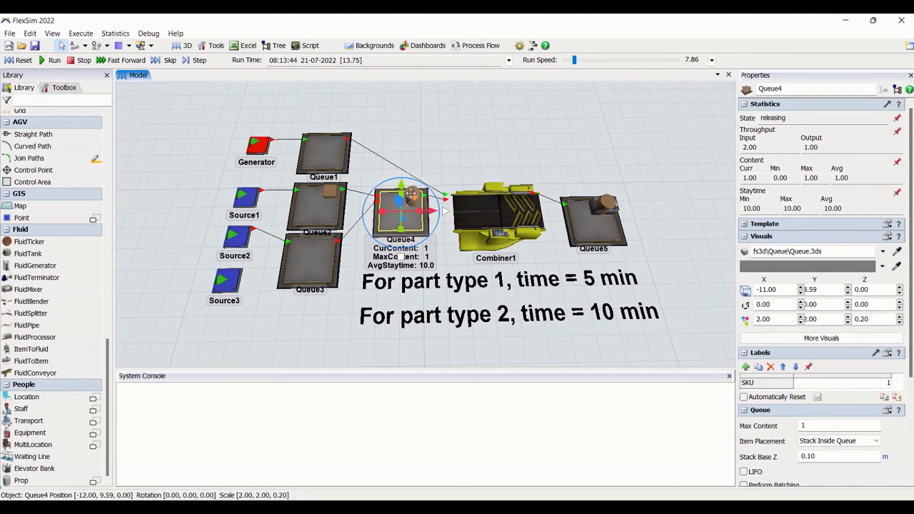
{"action": "left_click", "coordinate": [430, 170]}
{"action": "left_click", "coordinate": [412, 193]}
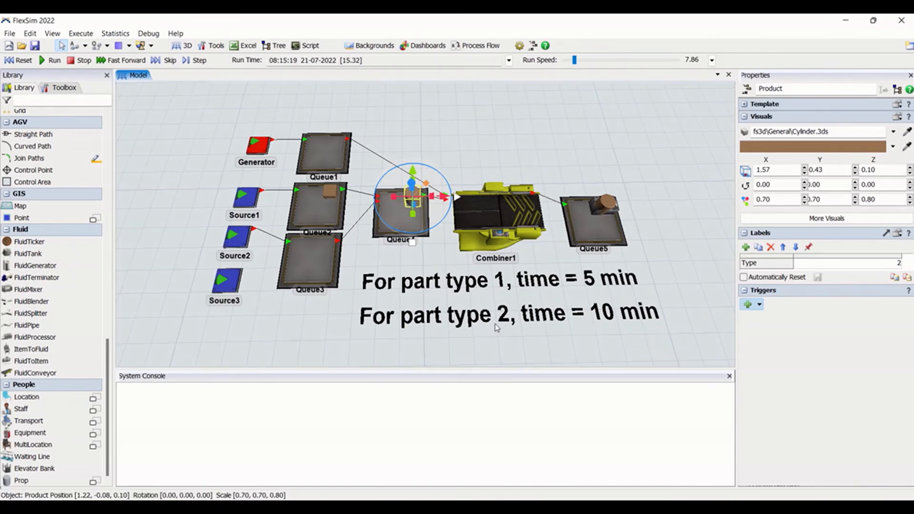
- Raise the run speed to 93.56 and inspect the labels of the newest tote and its packed product in Queue5
{"action": "left_click_drag", "start_coordinate": [575, 60], "coordinate": [585, 63]}
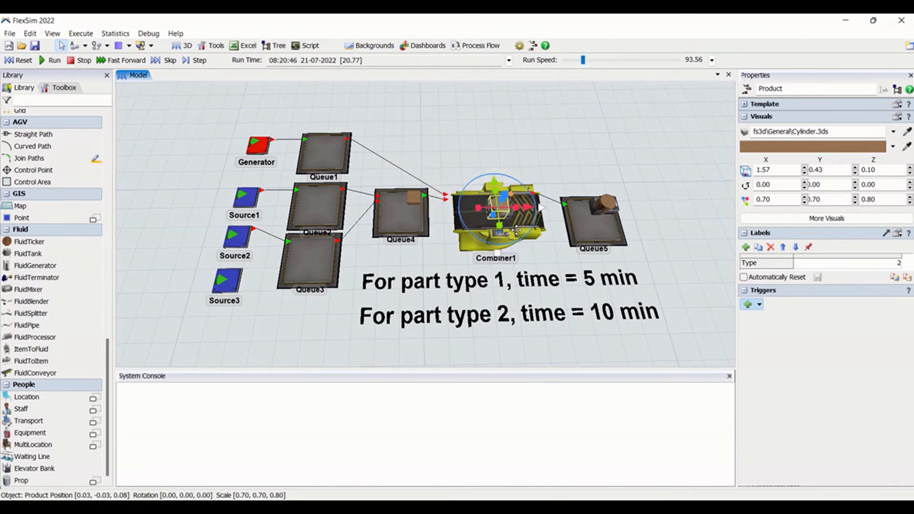
{"action": "left_click", "coordinate": [547, 261]}
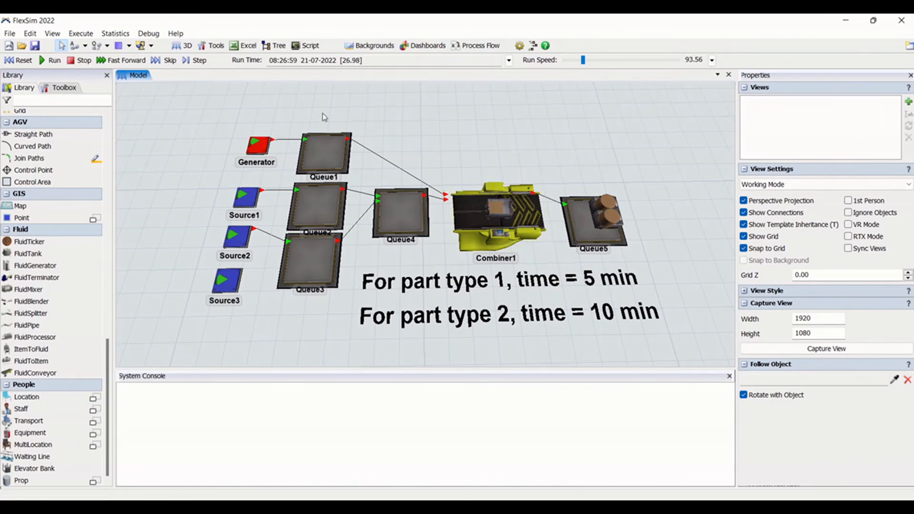
{"action": "left_click", "coordinate": [599, 224]}
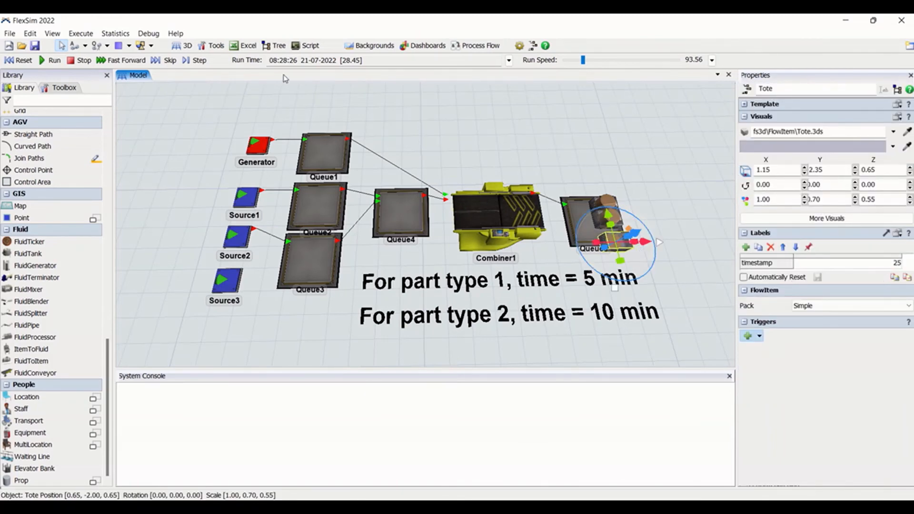
{"action": "left_click", "coordinate": [677, 274]}
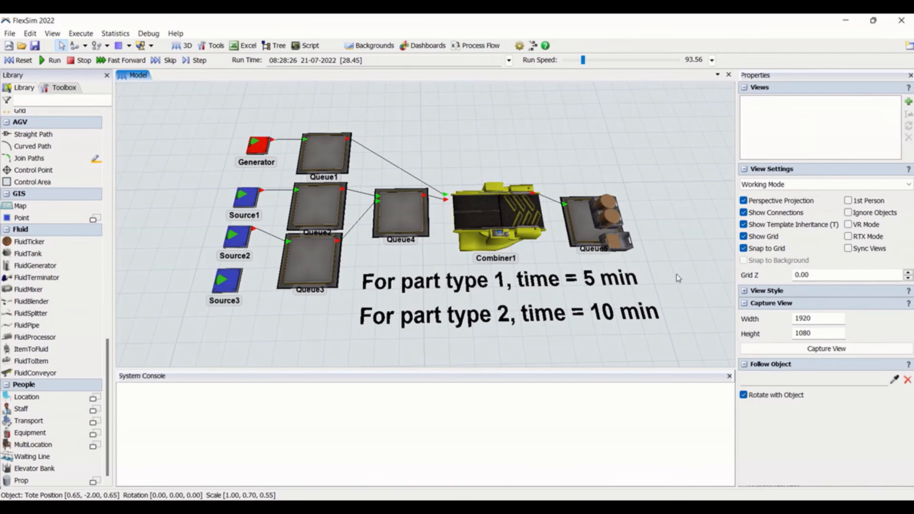
{"action": "left_click", "coordinate": [615, 244]}
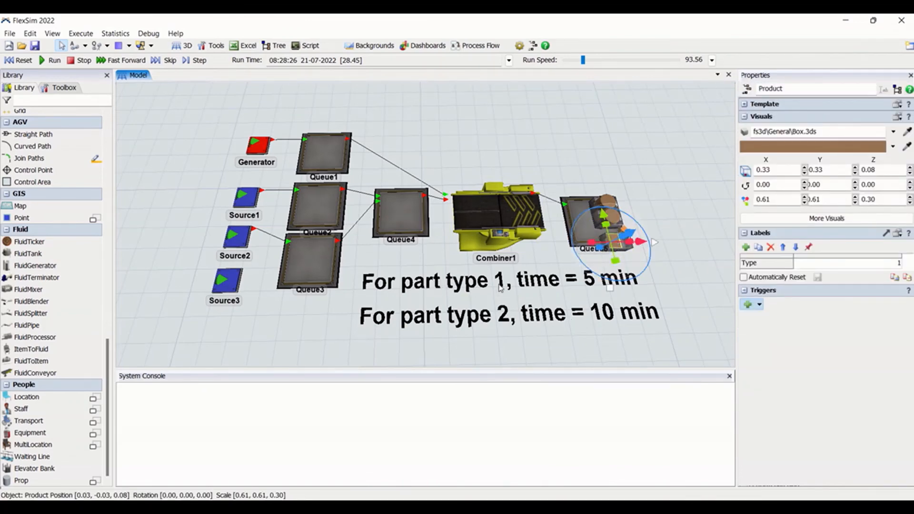
{"action": "left_click", "coordinate": [590, 286]}
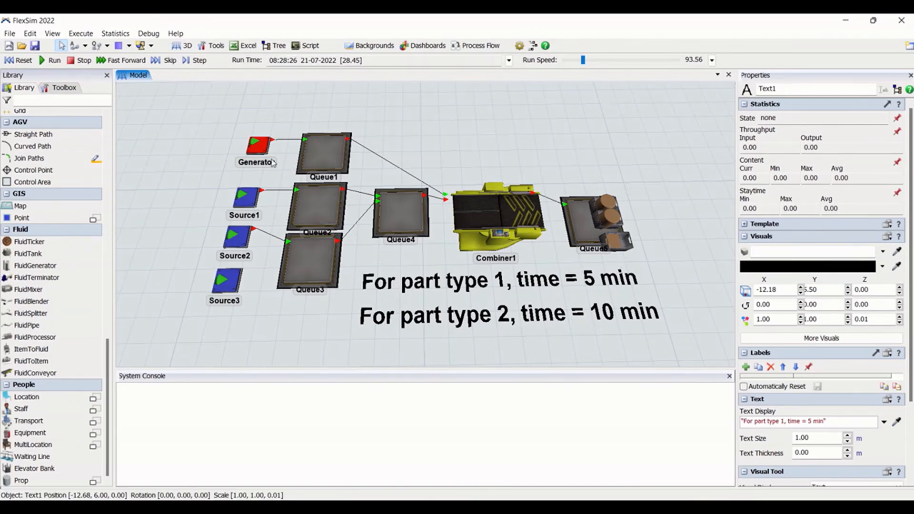
- Review the Generator's Values By Case inter-arrival settings and its available arrival styles
{"action": "left_click", "coordinate": [257, 151]}
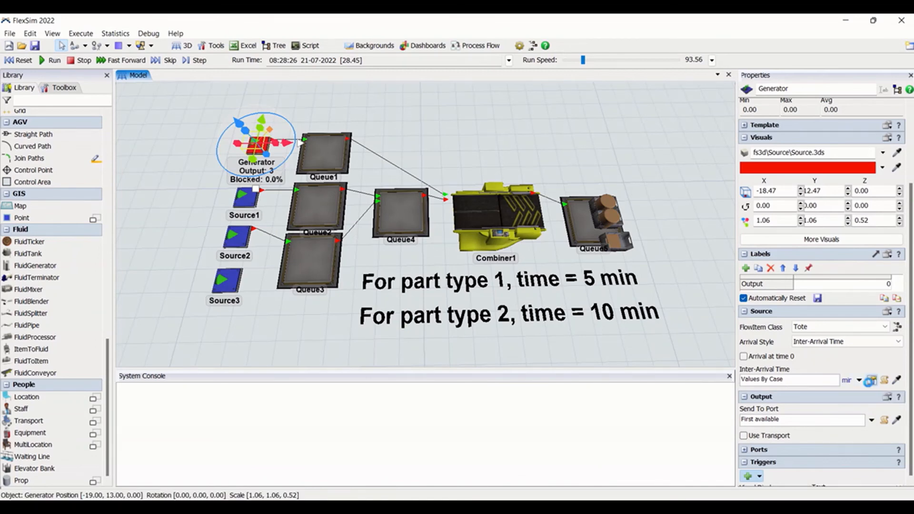
{"action": "left_click", "coordinate": [871, 381]}
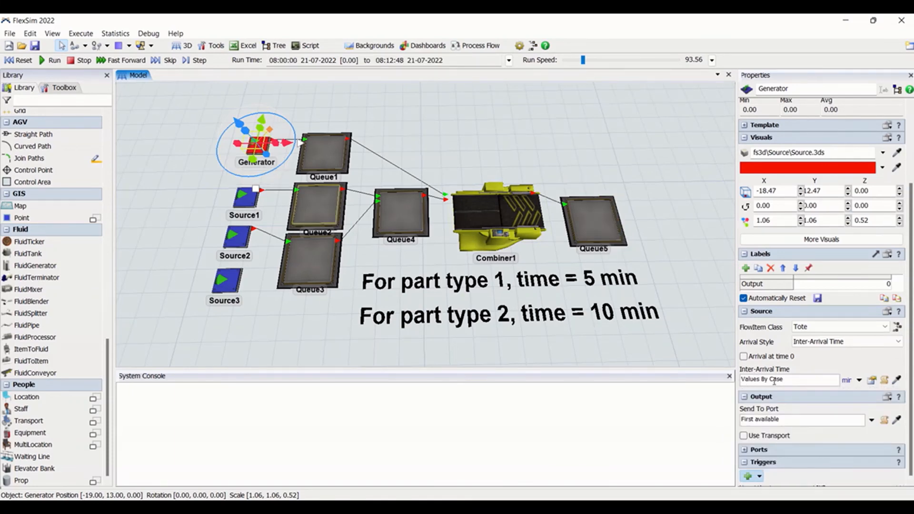
{"action": "left_click", "coordinate": [838, 341]}
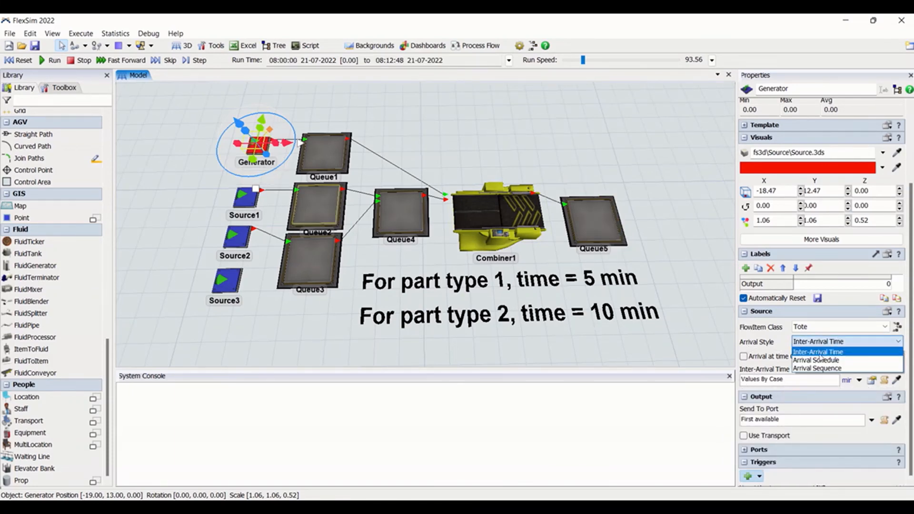
{"action": "left_click", "coordinate": [771, 344]}
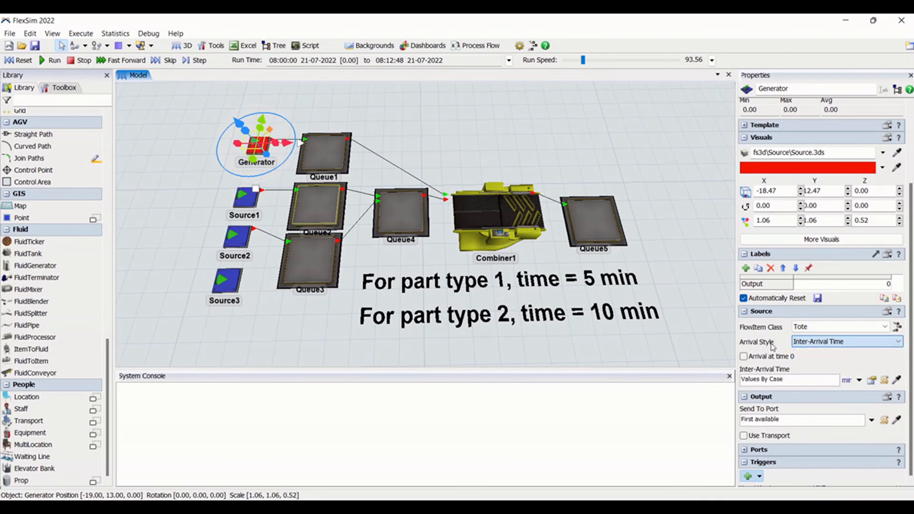
- Change the Generator's inter-arrival time to By Global Table Lookup and review its table, row and column parameters
{"action": "left_click", "coordinate": [871, 382]}
{"action": "left_click", "coordinate": [859, 380]}
{"action": "left_click", "coordinate": [860, 381]}
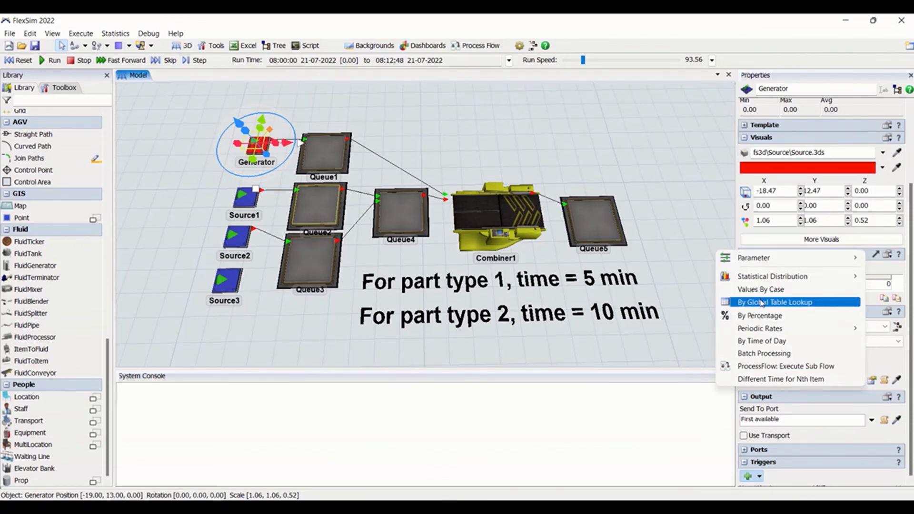
{"action": "left_click", "coordinate": [762, 303]}
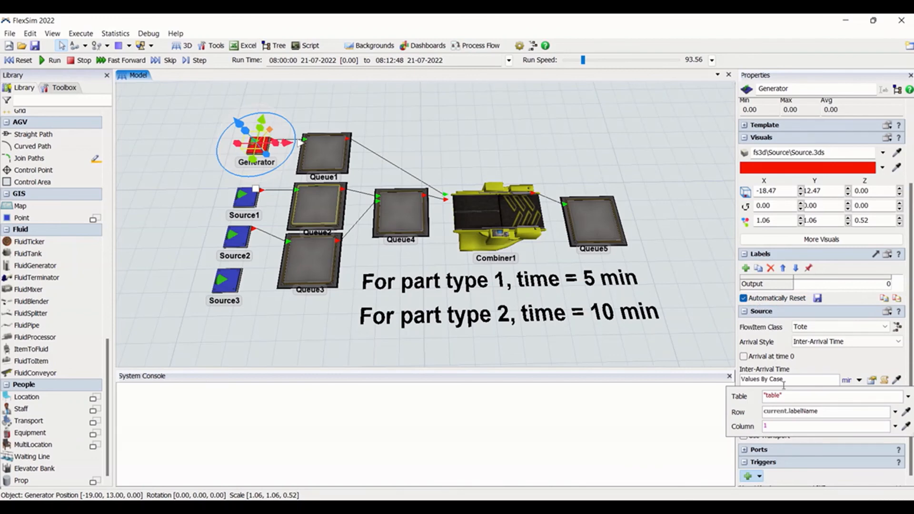
{"action": "left_click", "coordinate": [838, 368]}
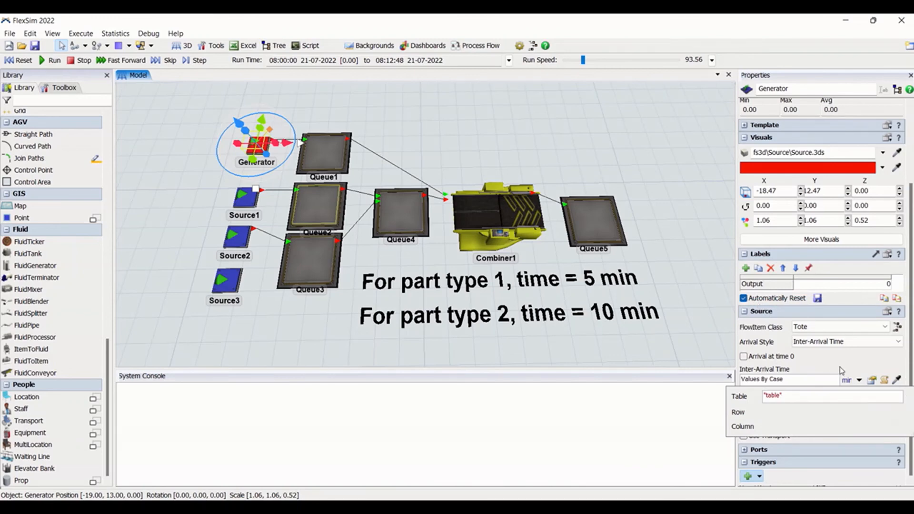
{"action": "left_click", "coordinate": [871, 381]}
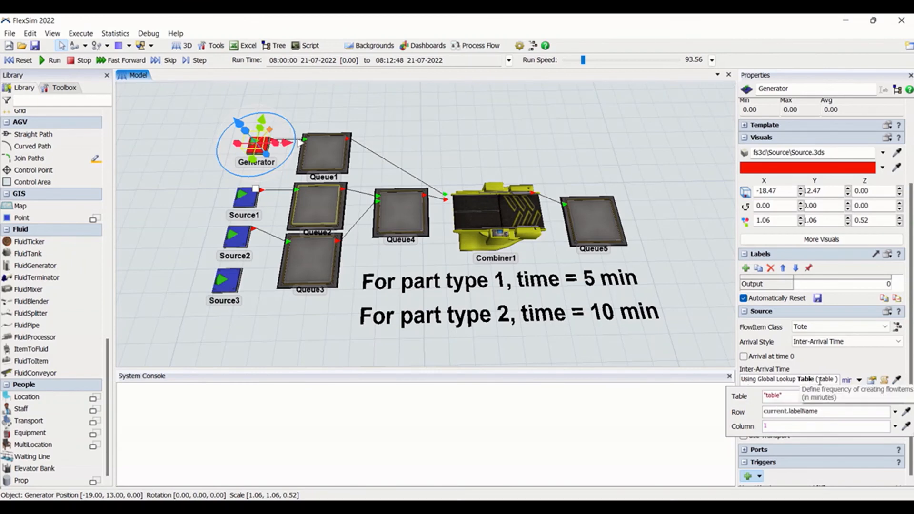
- Add a global table and name it Genrator_Generation
{"action": "left_click", "coordinate": [62, 89]}
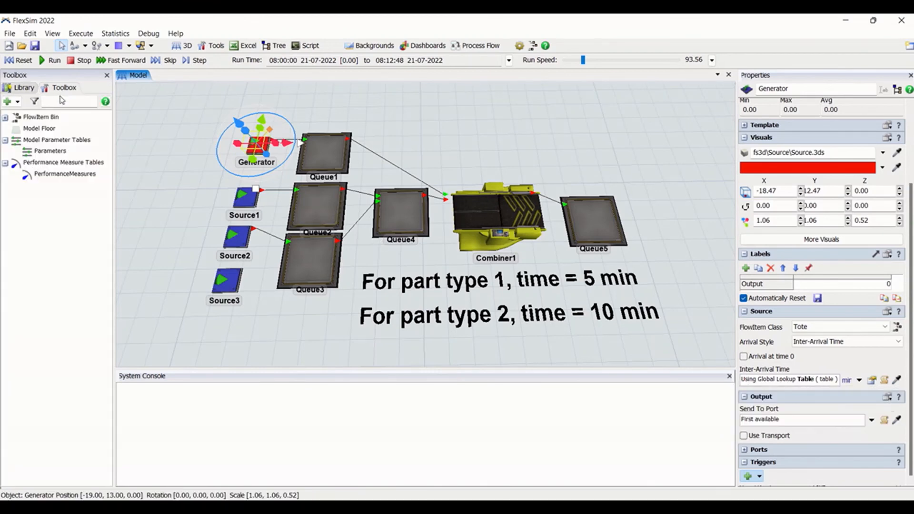
{"action": "left_click", "coordinate": [17, 101]}
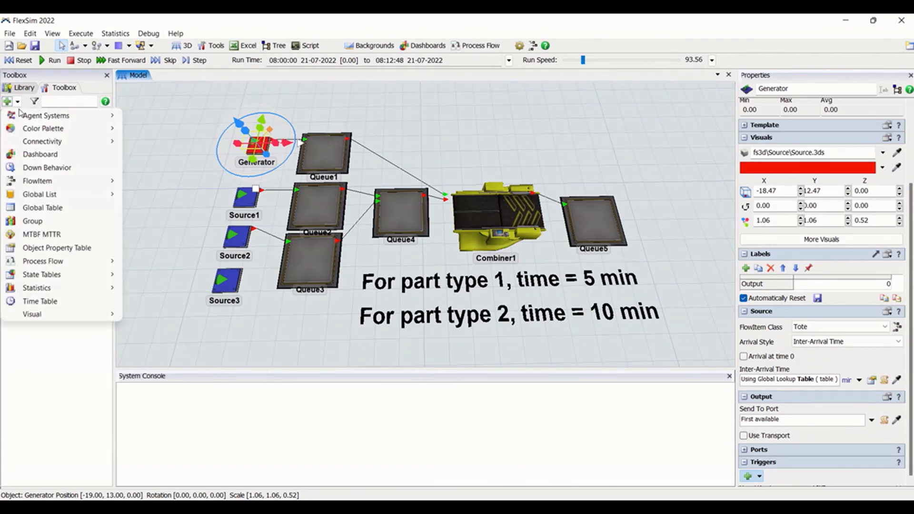
{"action": "left_click", "coordinate": [45, 208]}
{"action": "double_click", "coordinate": [787, 101]}
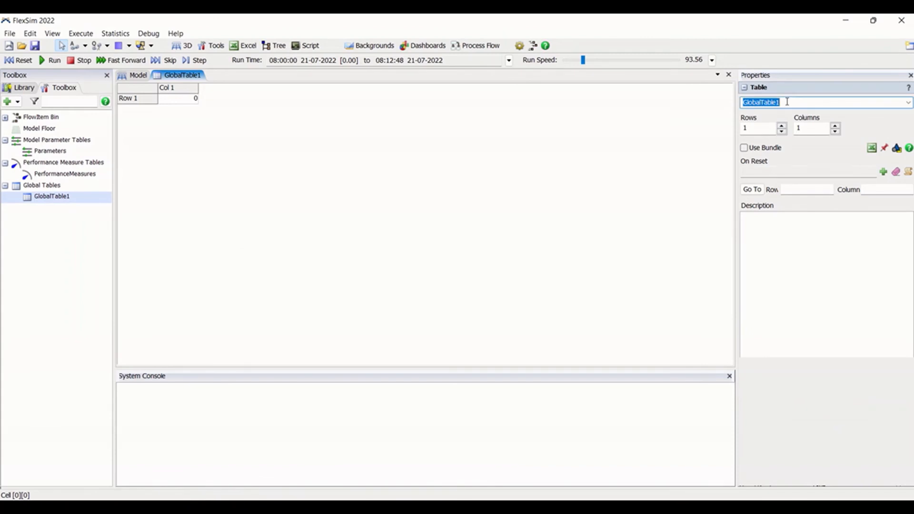
{"action": "type", "text": "Genrator_Generation"}
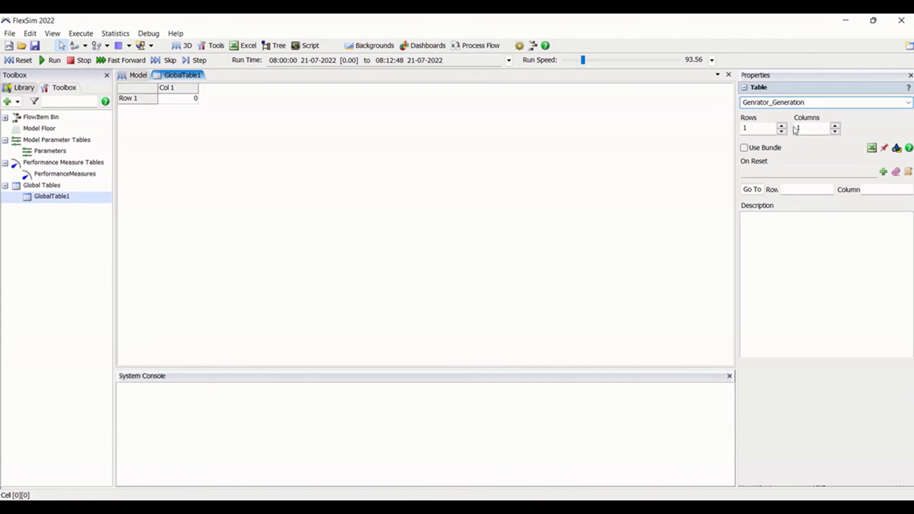
{"action": "key", "text": "Return"}
- Enter 5 in Row 1, Col 1 of the Genrator_Generation table
{"action": "left_click", "coordinate": [192, 101]}
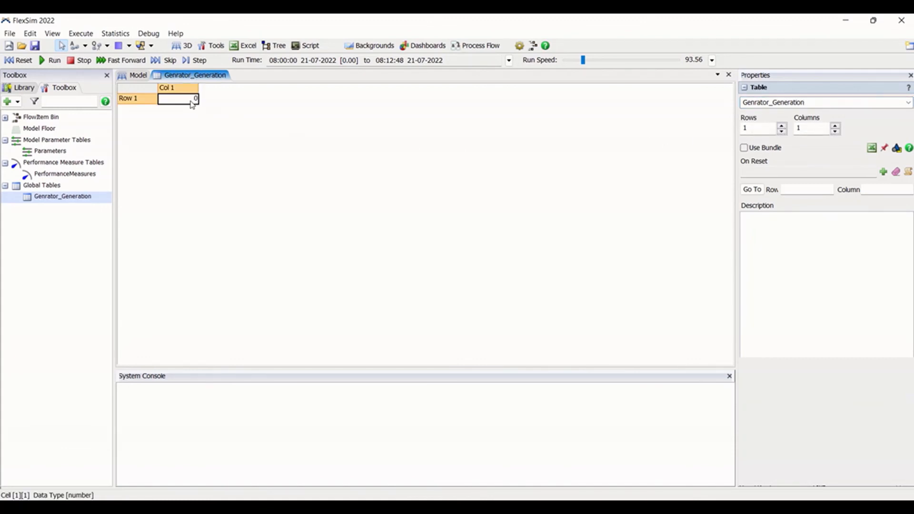
{"action": "type", "text": "5"}
{"action": "left_click", "coordinate": [195, 177]}
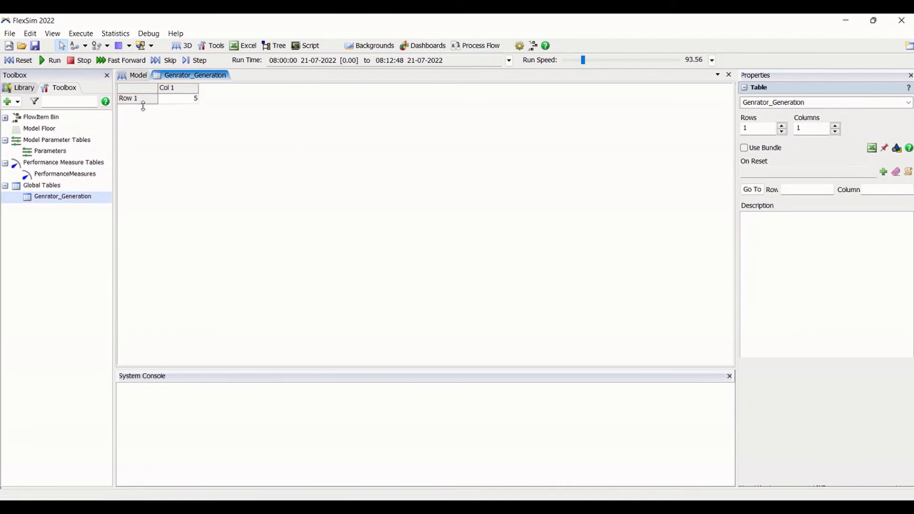
- Select Genrator_Generation as the table for the Generator's inter-arrival time lookup
{"action": "left_click", "coordinate": [143, 77]}
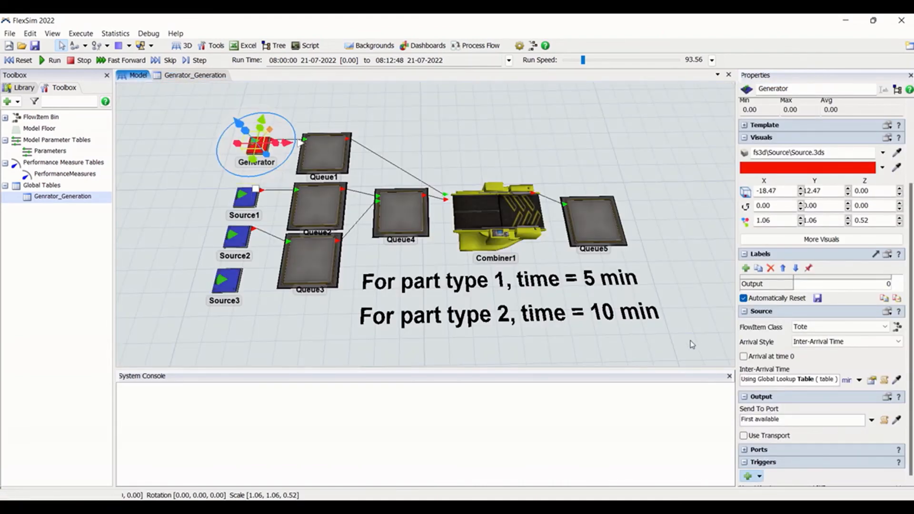
{"action": "left_click_drag", "start_coordinate": [678, 320], "coordinate": [654, 314]}
{"action": "left_click", "coordinate": [243, 143]}
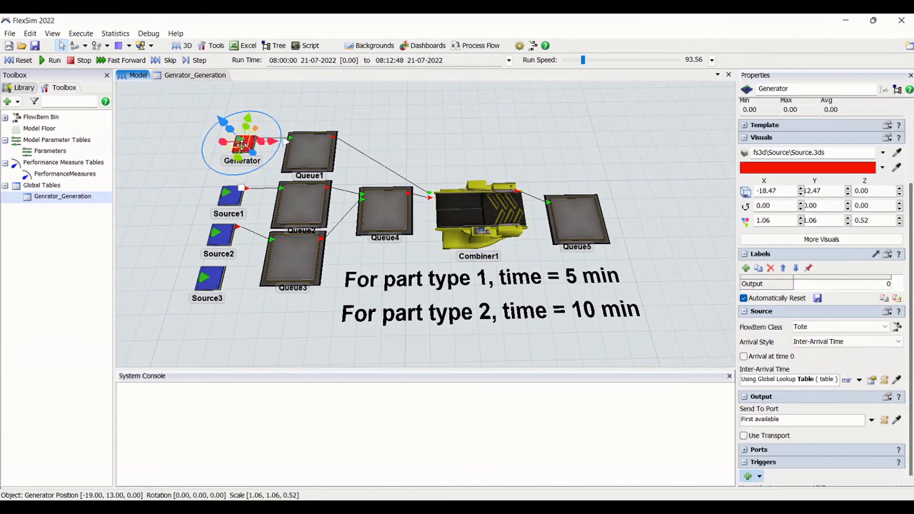
{"action": "left_click", "coordinate": [871, 381]}
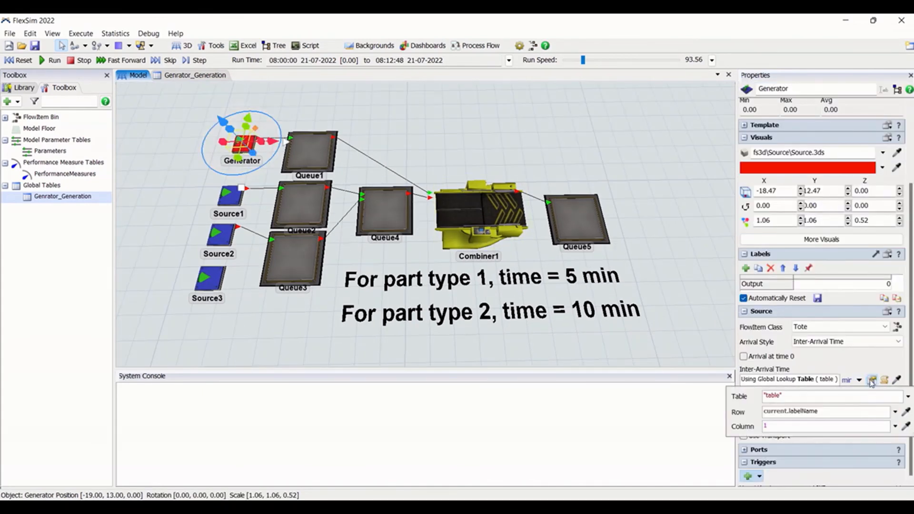
{"action": "left_click", "coordinate": [909, 397]}
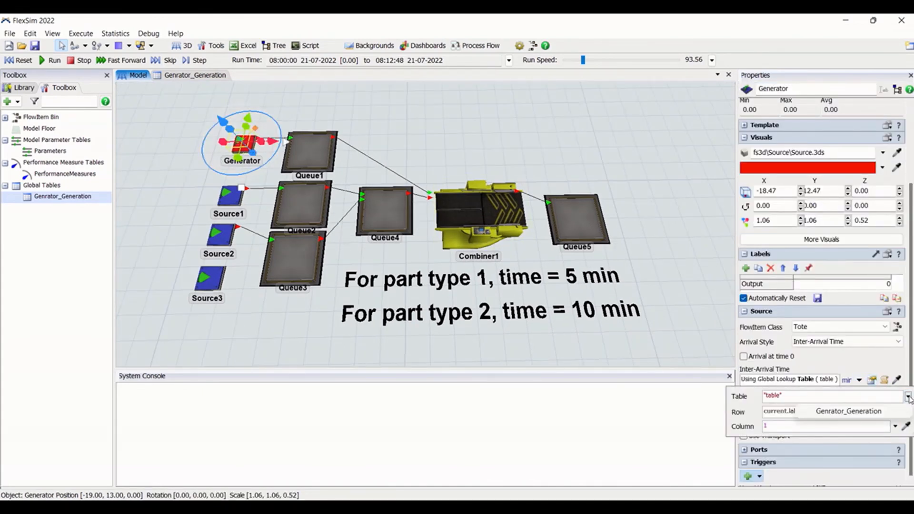
{"action": "left_click", "coordinate": [873, 410]}
- Try to use the sampled Row 1, Col 1 cell of Genrator_Generation as the Generator's lookup row
{"action": "left_click", "coordinate": [895, 412]}
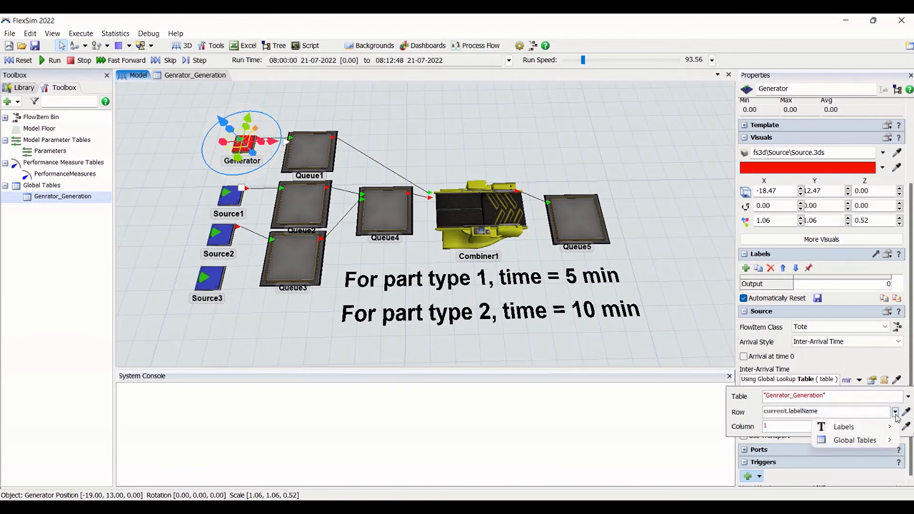
{"action": "mouse_move", "coordinate": [876, 448]}
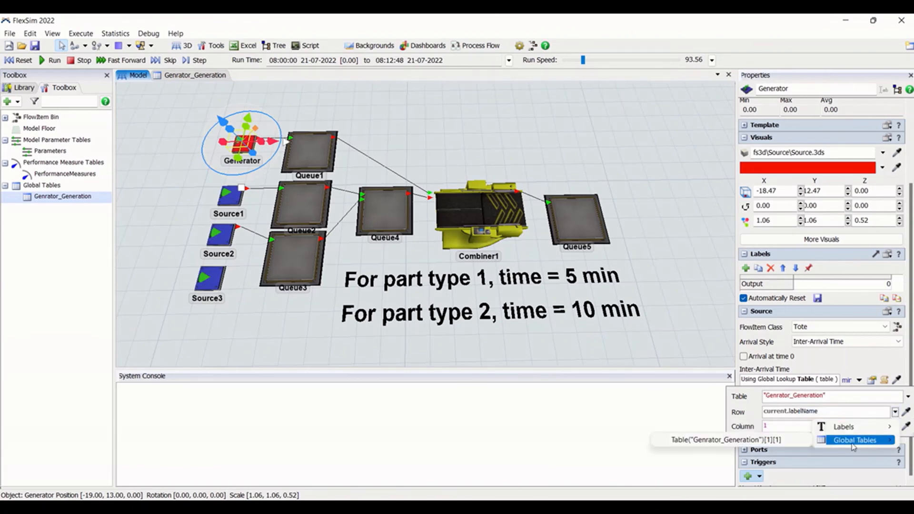
{"action": "left_click", "coordinate": [843, 410]}
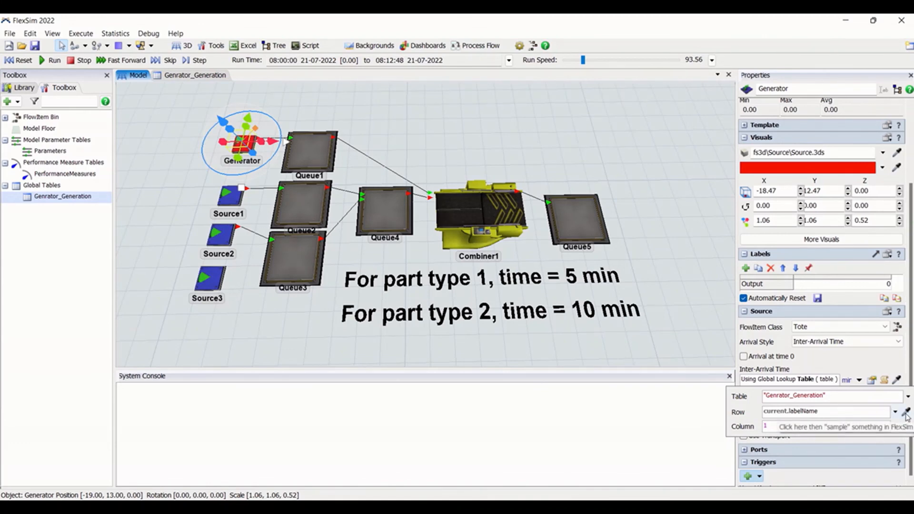
{"action": "left_click", "coordinate": [193, 74]}
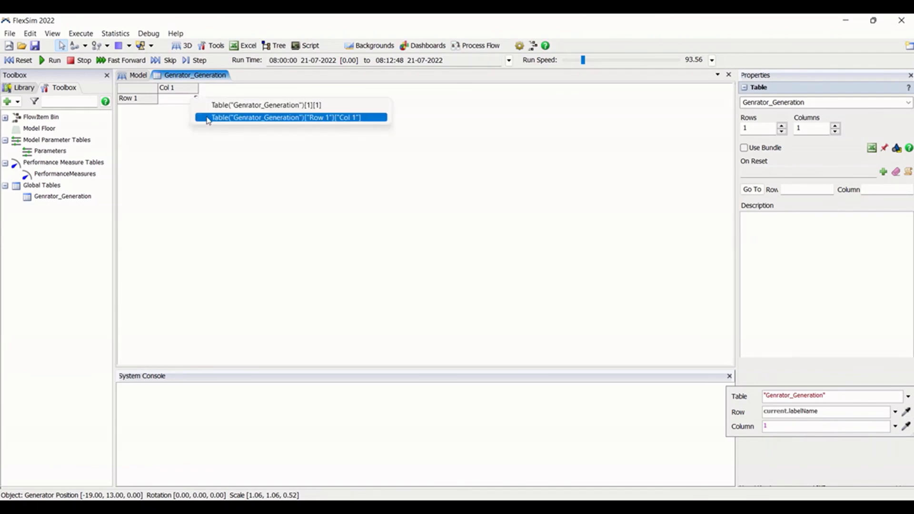
{"action": "left_click", "coordinate": [286, 118]}
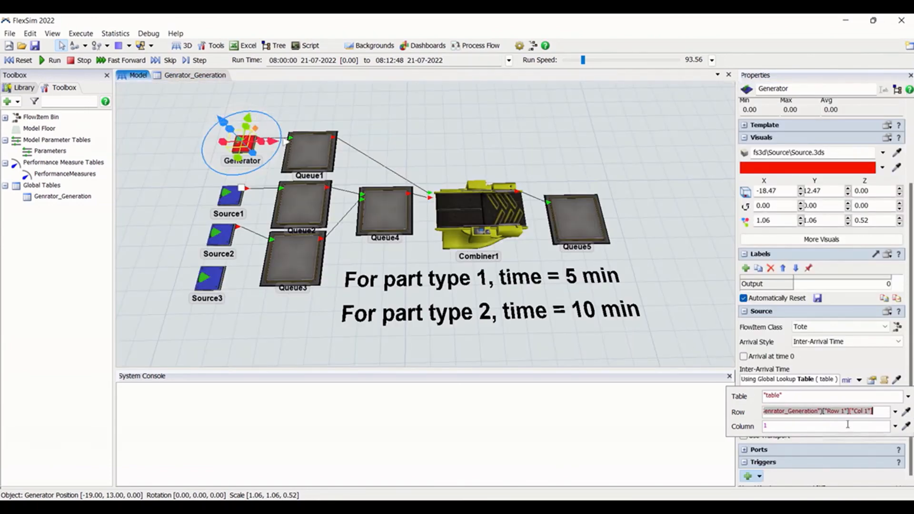
- Set the lookup row to 1 and reselect Genrator_Generation as the table for the Generator's inter-arrival time
{"action": "left_click", "coordinate": [878, 412]}
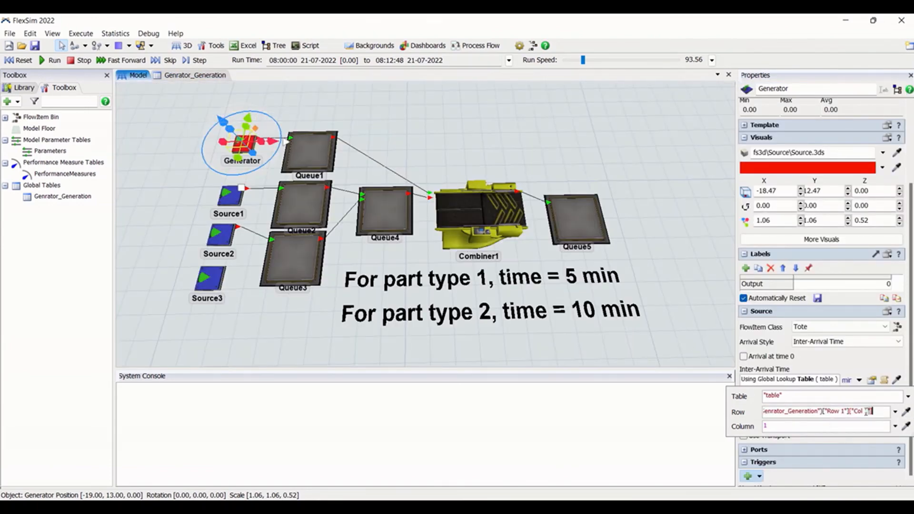
{"action": "left_click_drag", "start_coordinate": [866, 412], "coordinate": [754, 410]}
{"action": "type", "text": "1"}
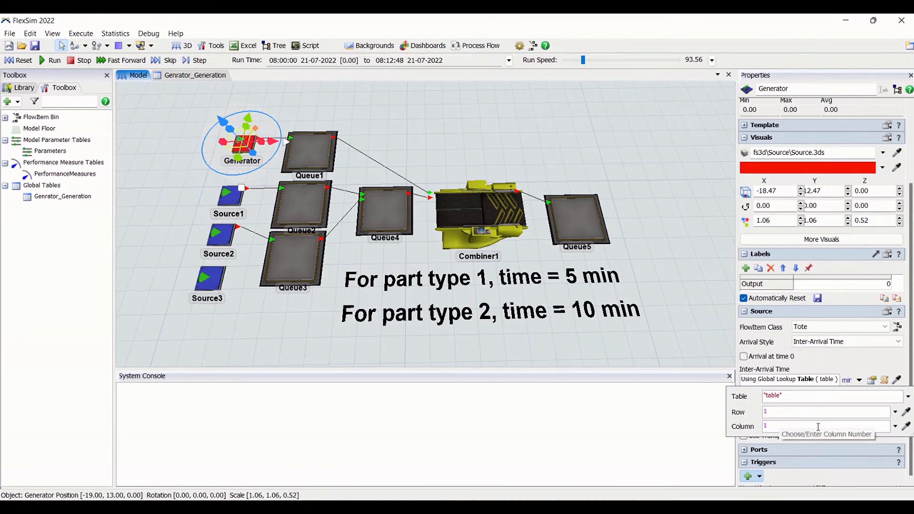
{"action": "left_click", "coordinate": [908, 398]}
{"action": "left_click", "coordinate": [813, 410]}
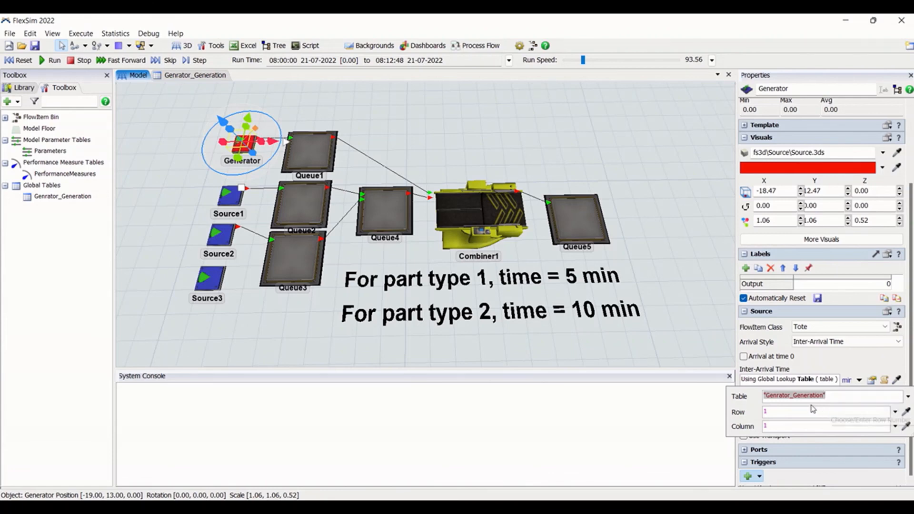
{"action": "left_click", "coordinate": [723, 334]}
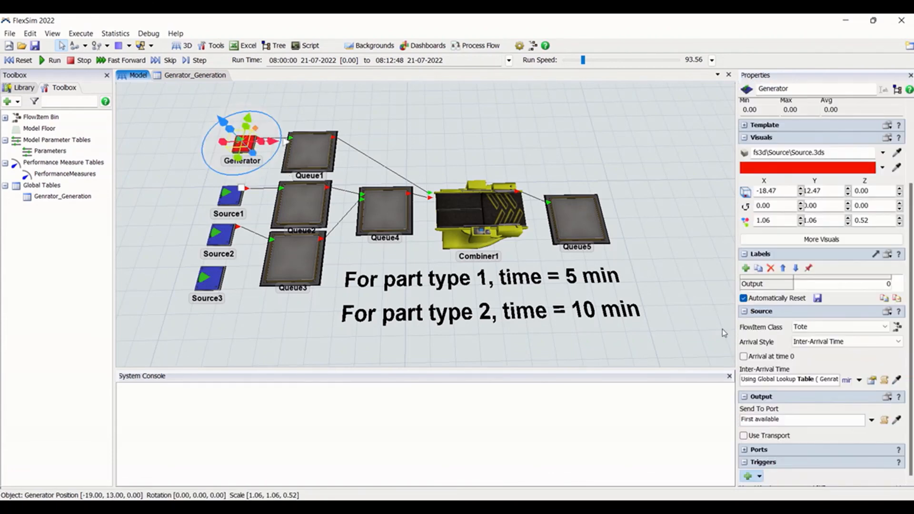
{"action": "left_click", "coordinate": [874, 381]}
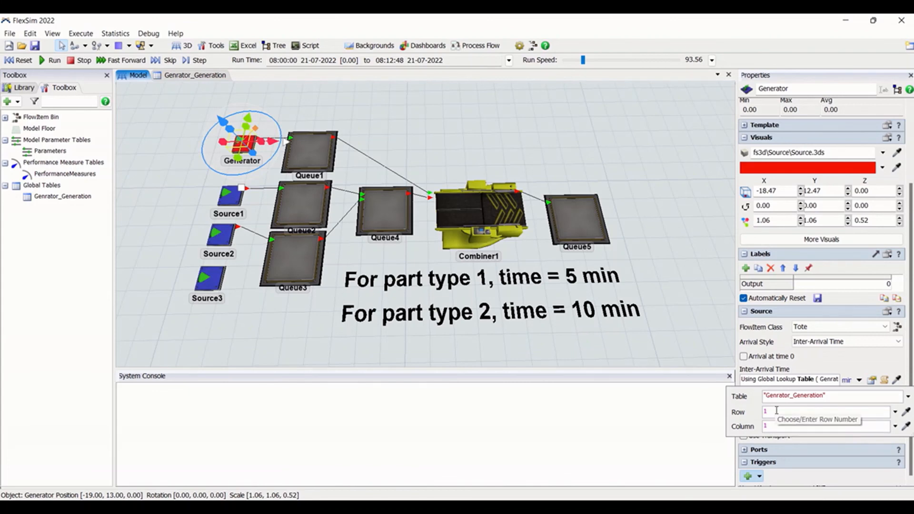
{"action": "left_click", "coordinate": [448, 127]}
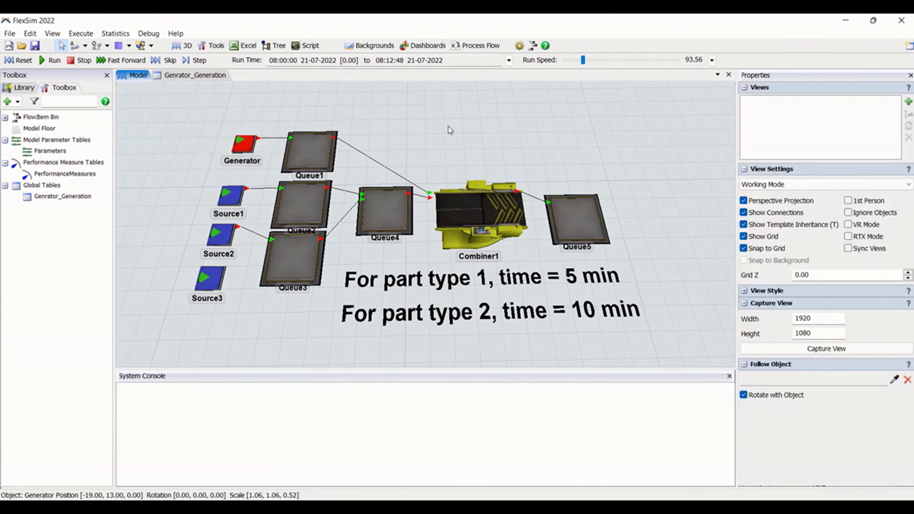
- Reset and run the model, and inspect the labels of the totes and product at Combiner1
{"action": "left_click", "coordinate": [23, 61]}
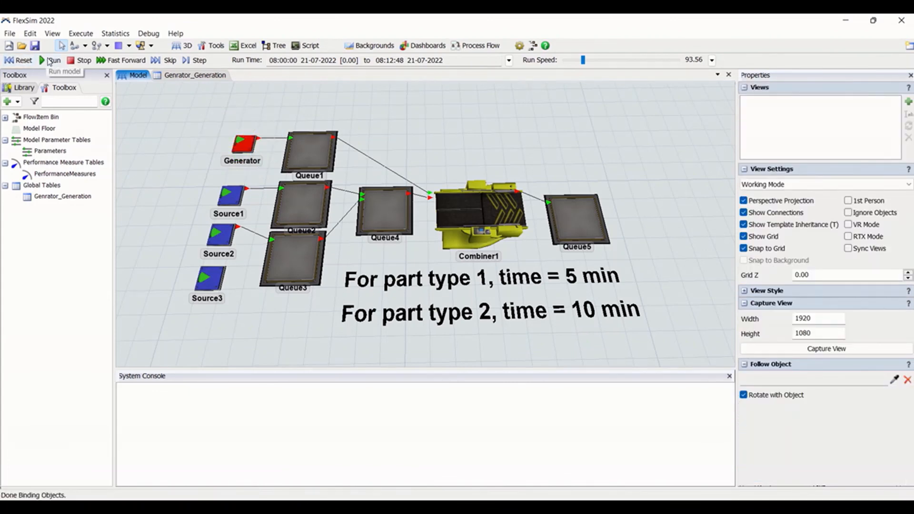
{"action": "left_click", "coordinate": [52, 61]}
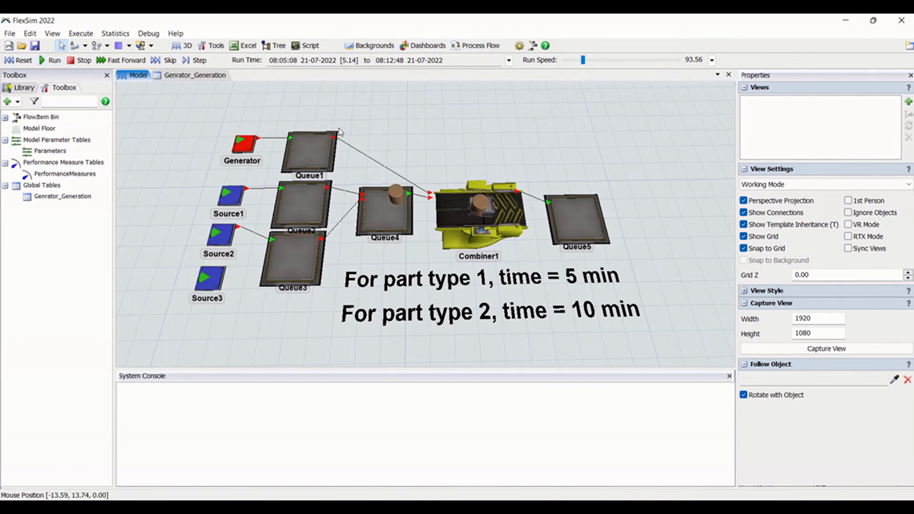
{"action": "left_click", "coordinate": [490, 216]}
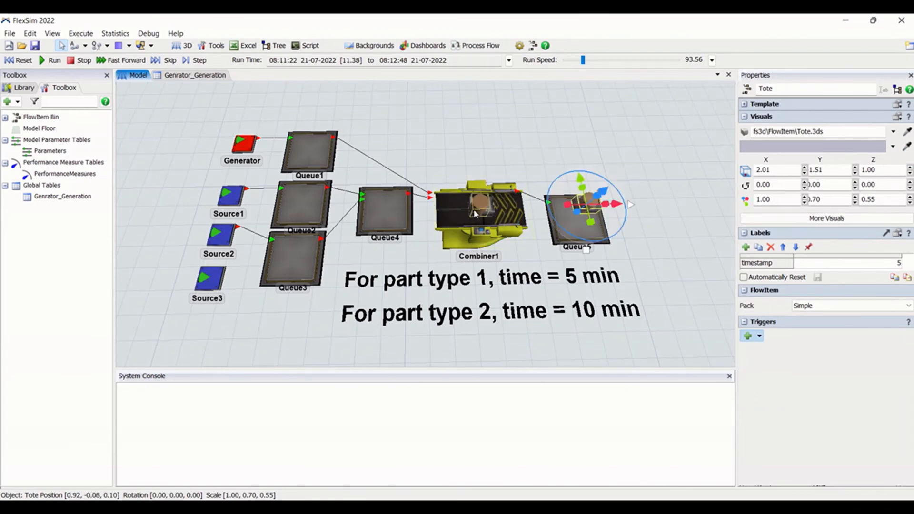
{"action": "left_click", "coordinate": [478, 214]}
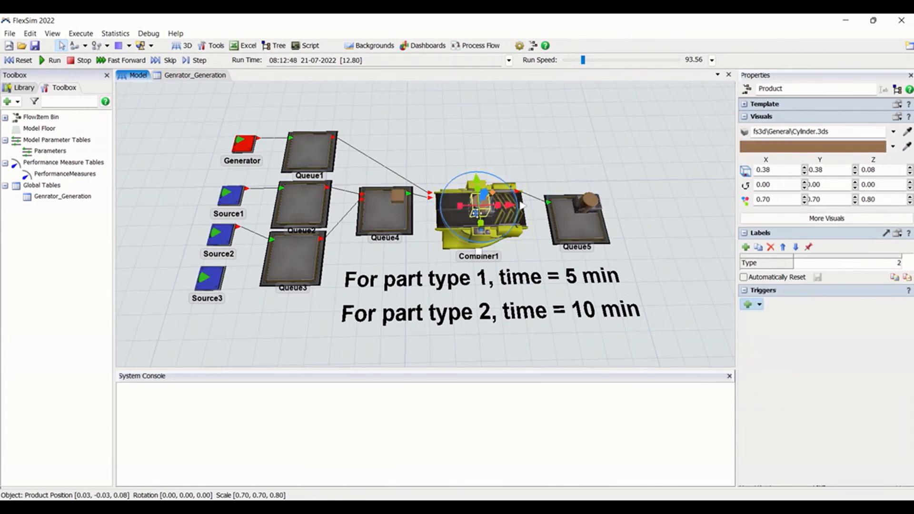
{"action": "left_click", "coordinate": [386, 125]}
{"action": "left_click", "coordinate": [477, 199]}
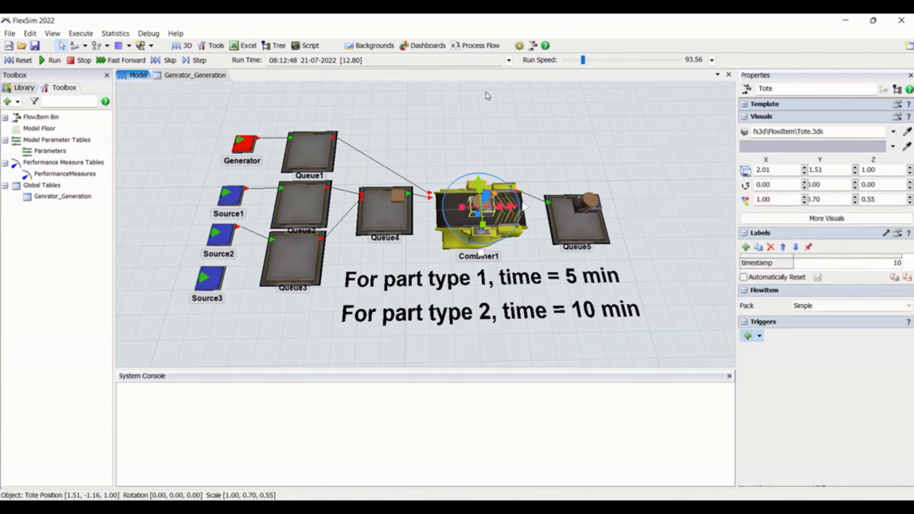
- Continue the run and check the timestamp label of the next tote at Combiner1
{"action": "left_click", "coordinate": [54, 61]}
{"action": "left_click", "coordinate": [416, 156]}
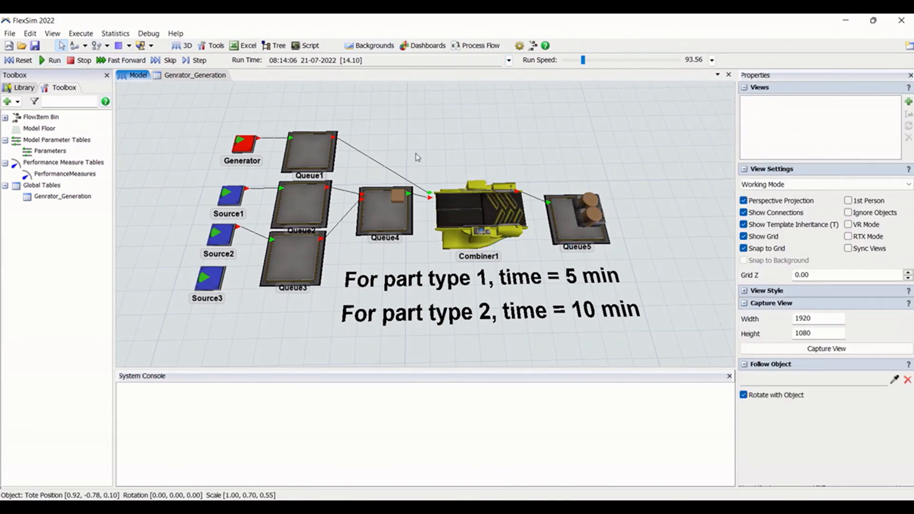
{"action": "left_click", "coordinate": [488, 215]}
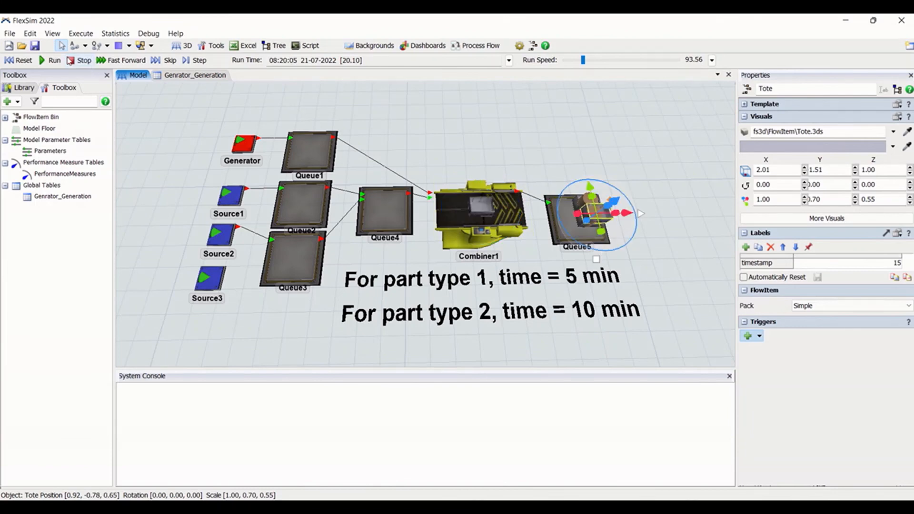
- Change the Generator's inter-arrival time to By Percentage and add a second percent and time pair
{"action": "left_click", "coordinate": [244, 143]}
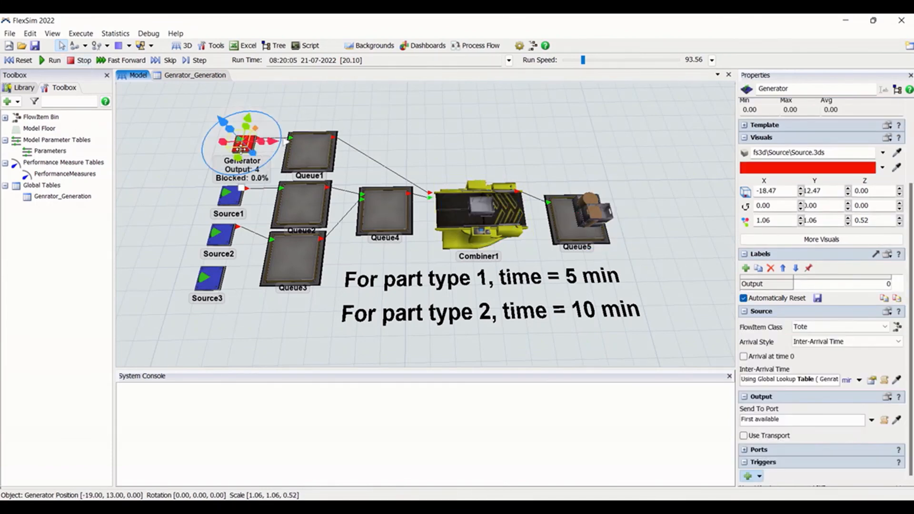
{"action": "left_click", "coordinate": [859, 380]}
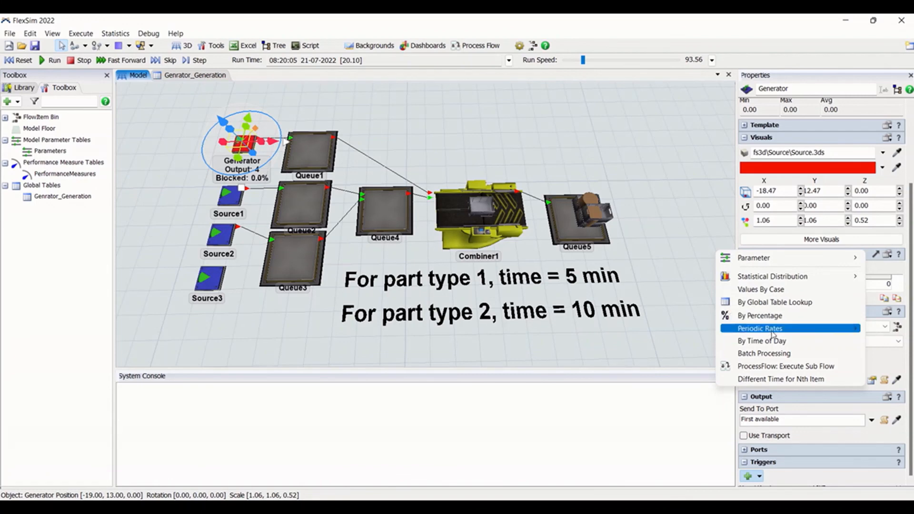
{"action": "left_click", "coordinate": [762, 316]}
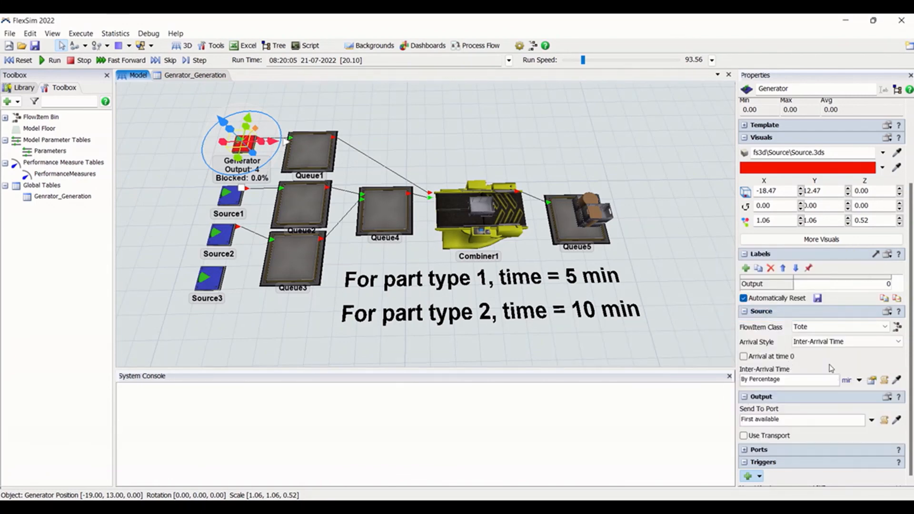
{"action": "left_click", "coordinate": [869, 382]}
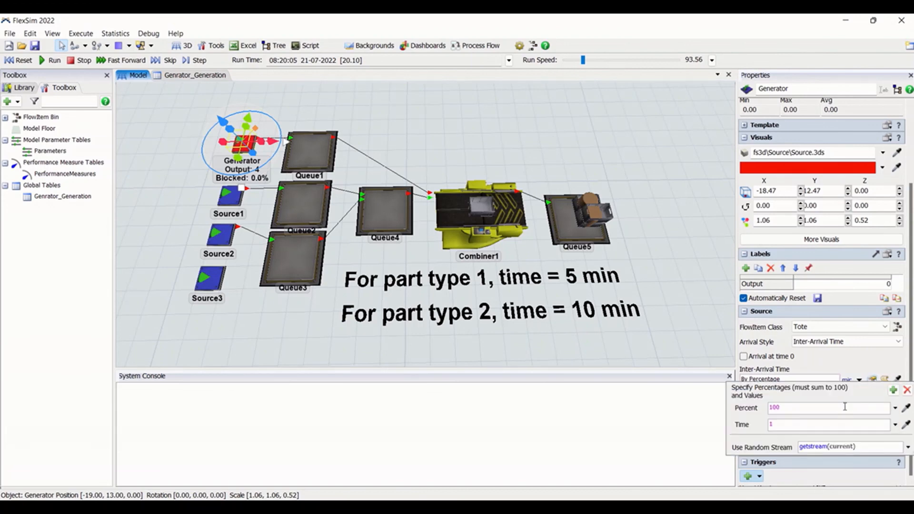
{"action": "left_click", "coordinate": [891, 392]}
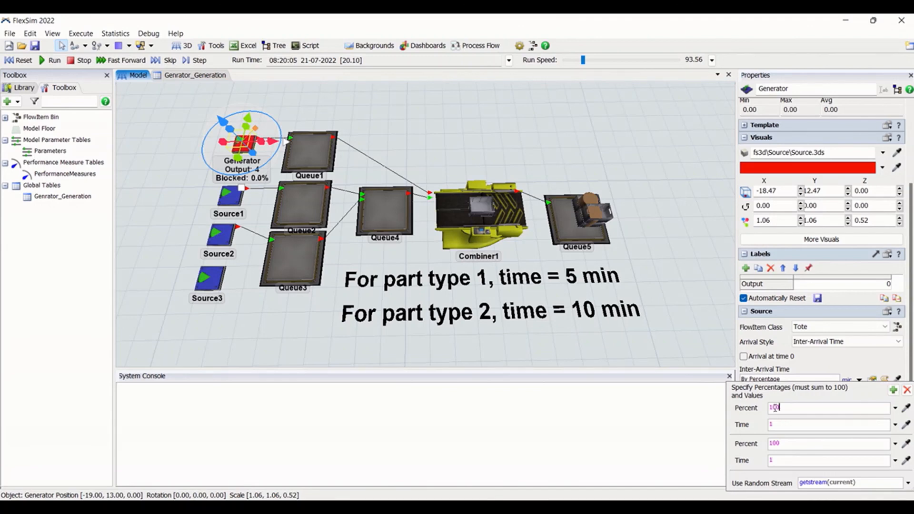
- Set the Generator's percentages to 60 with time 5 and 40 with time 10, and enable arrival at time 0
{"action": "left_click_drag", "start_coordinate": [792, 408], "coordinate": [763, 410]}
{"action": "key", "text": "BackSpace"}
{"action": "type", "text": "60"}
{"action": "double_click", "coordinate": [776, 442]}
{"action": "type", "text": "40"}
{"action": "key", "text": "shift+Tab"}
{"action": "double_click", "coordinate": [784, 459]}
{"action": "left_click", "coordinate": [831, 360]}
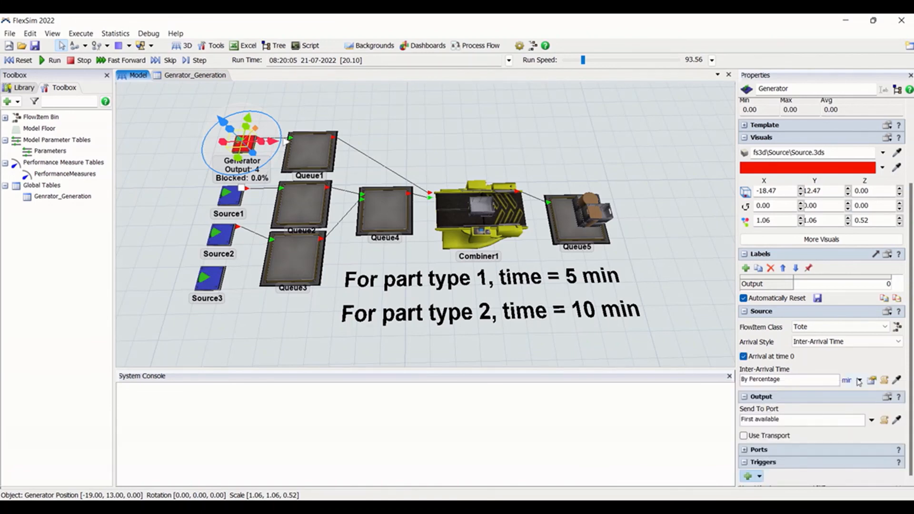
- Review the Generator's By Percentage parameters and the other available inter-arrival time options
{"action": "left_click", "coordinate": [871, 381]}
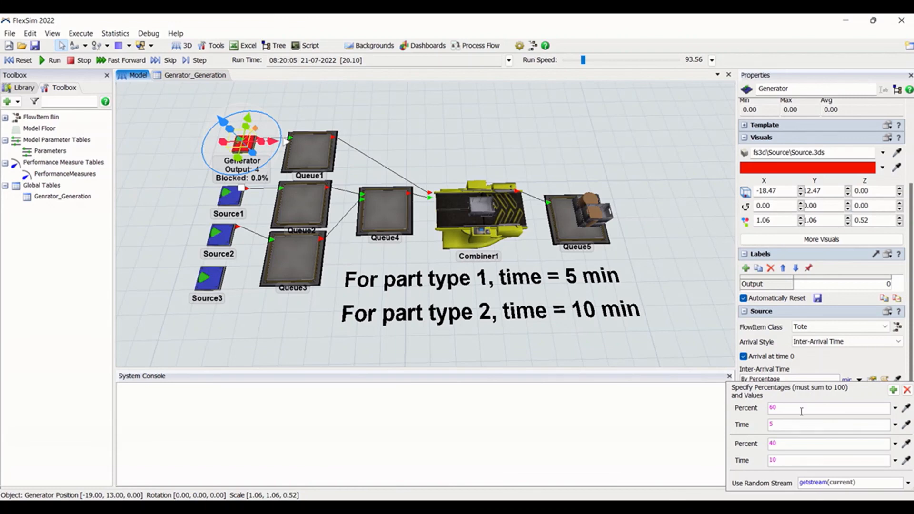
{"action": "double_click", "coordinate": [780, 425]}
{"action": "left_click", "coordinate": [779, 447]}
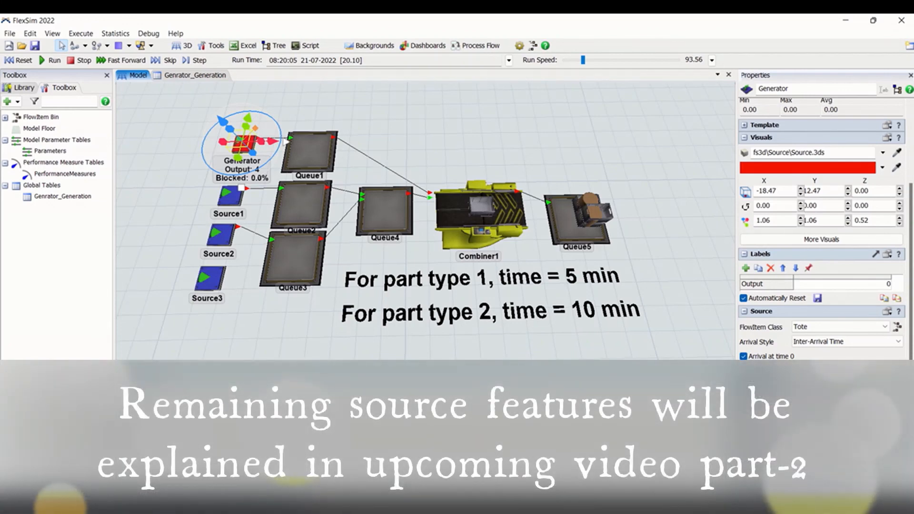
{"action": "left_click", "coordinate": [511, 148]}
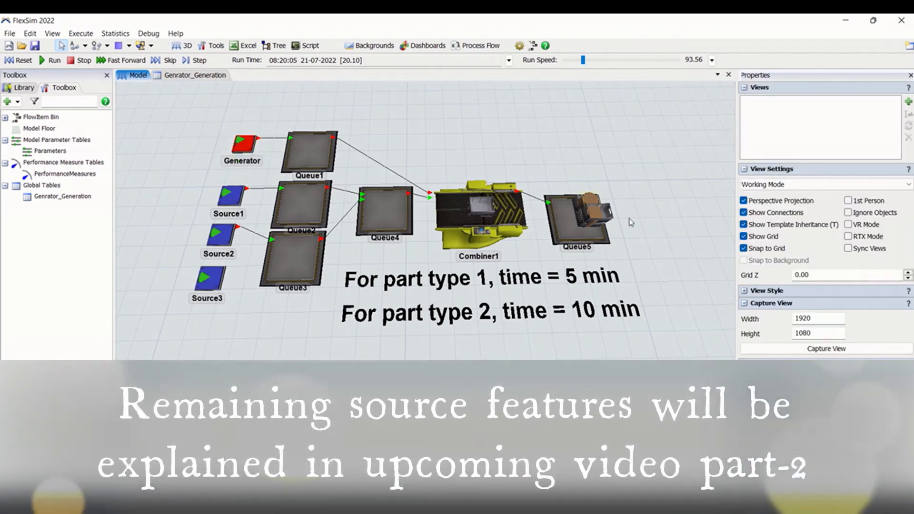
{"action": "left_click", "coordinate": [245, 150]}
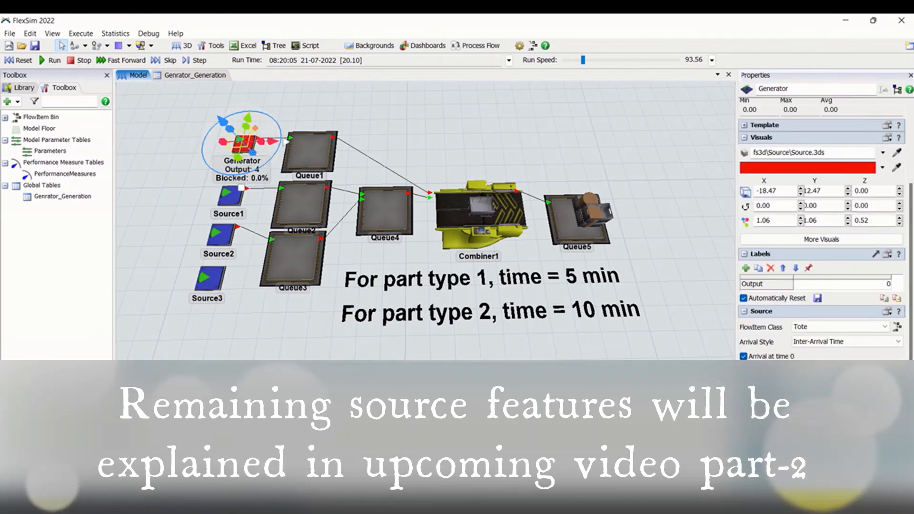
{"action": "left_click", "coordinate": [859, 380]}
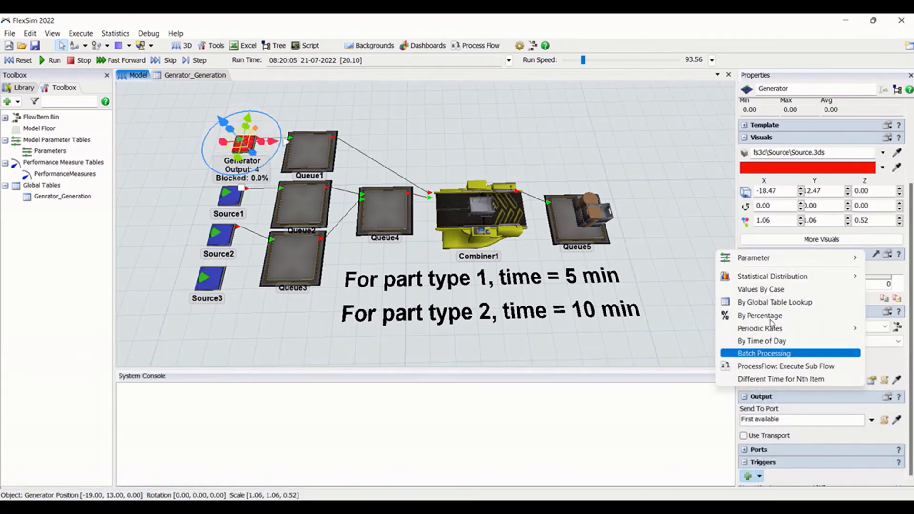
{"action": "left_click", "coordinate": [684, 287]}
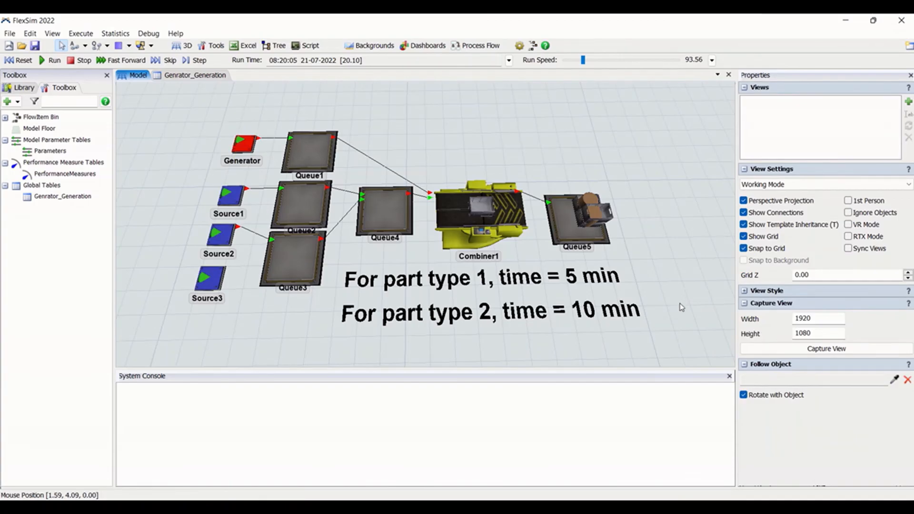